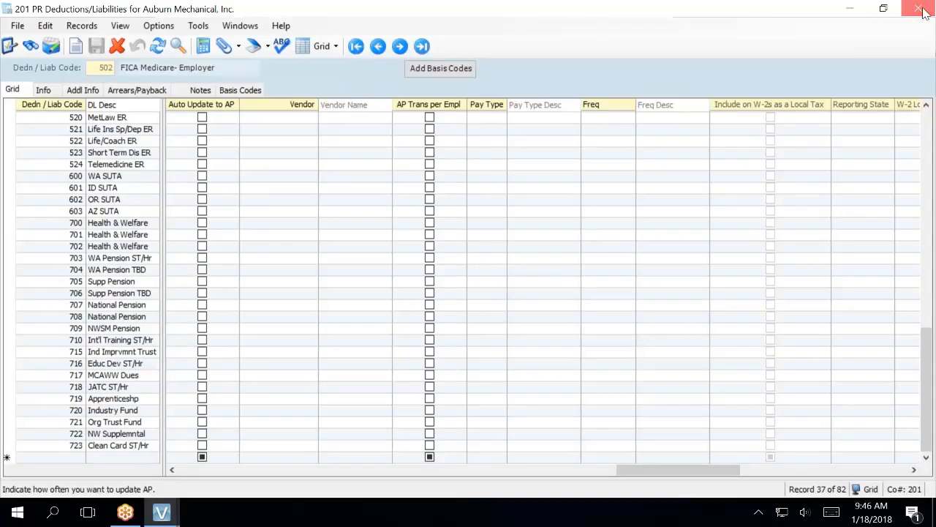
Close the Deductions/Liabilities form, then open PR Pay Period Control from Payroll's AM PR W/F folder and review its pay period records
{"action": "left_click", "coordinate": [920, 8]}
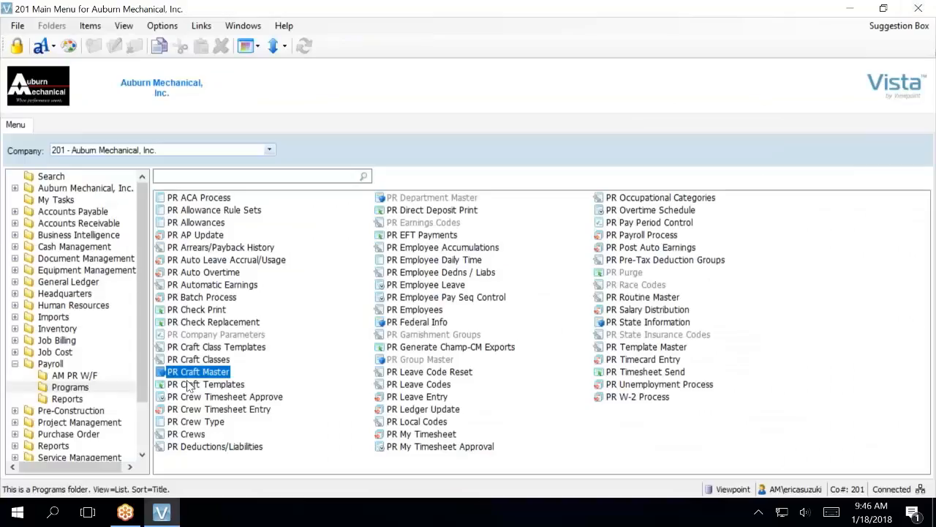
{"action": "left_click", "coordinate": [94, 379]}
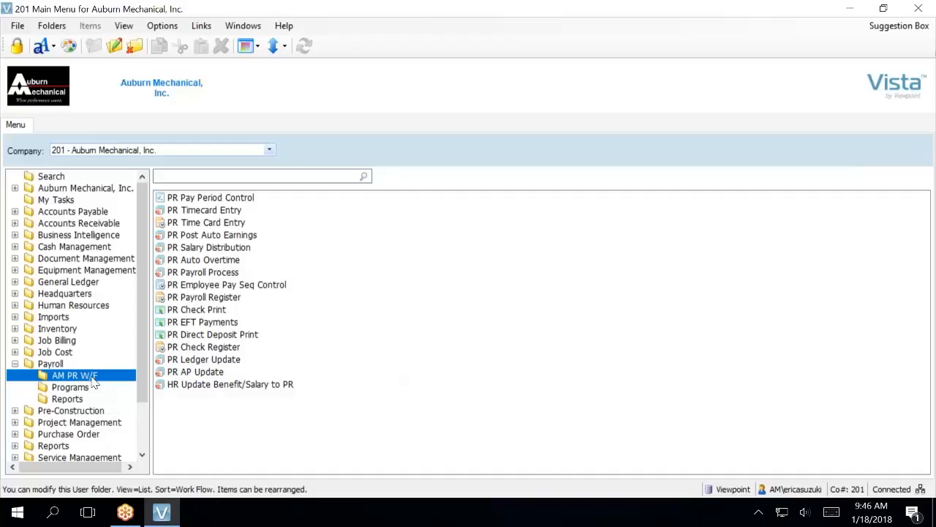
{"action": "left_click", "coordinate": [230, 199]}
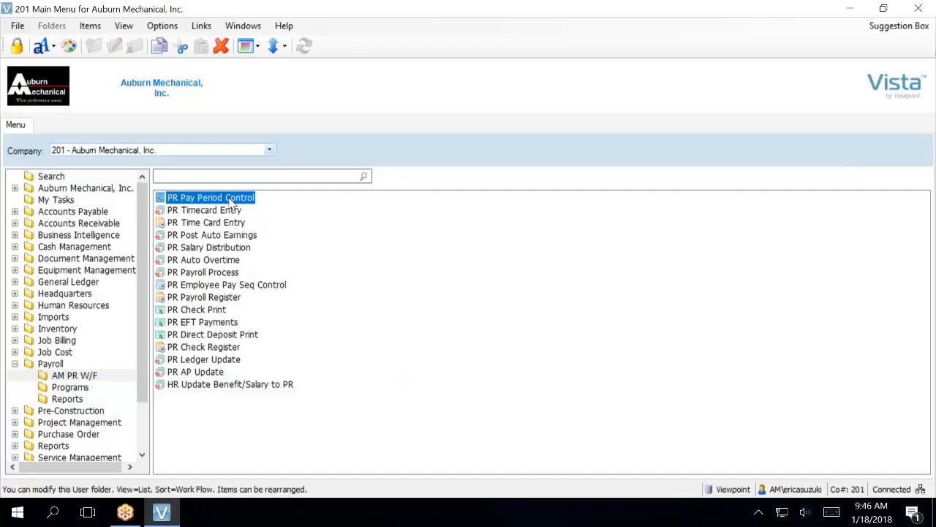
{"action": "double_click", "coordinate": [230, 199]}
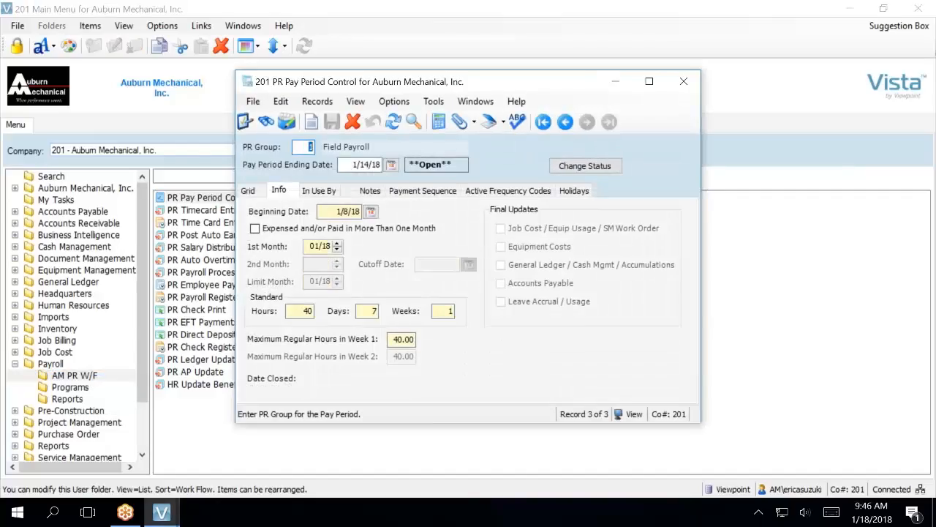
{"action": "left_click", "coordinate": [249, 191]}
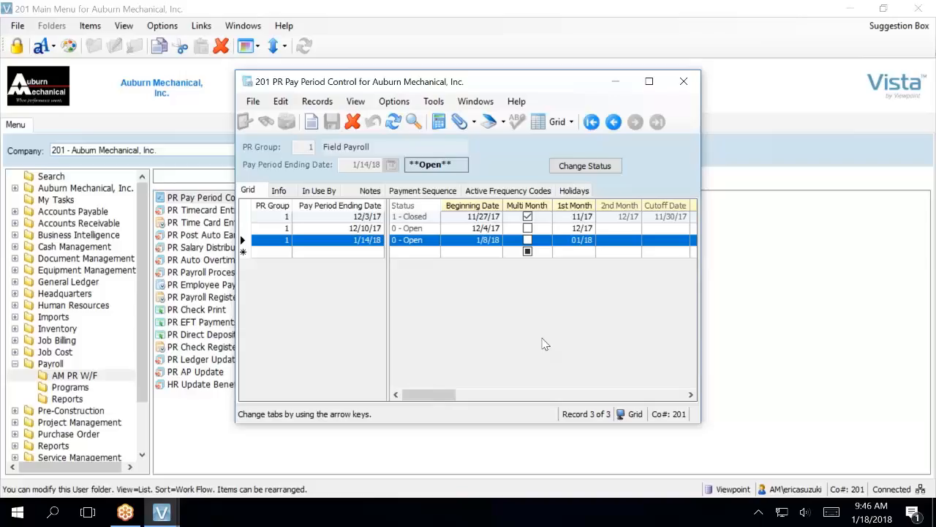
{"action": "left_click", "coordinate": [279, 190]}
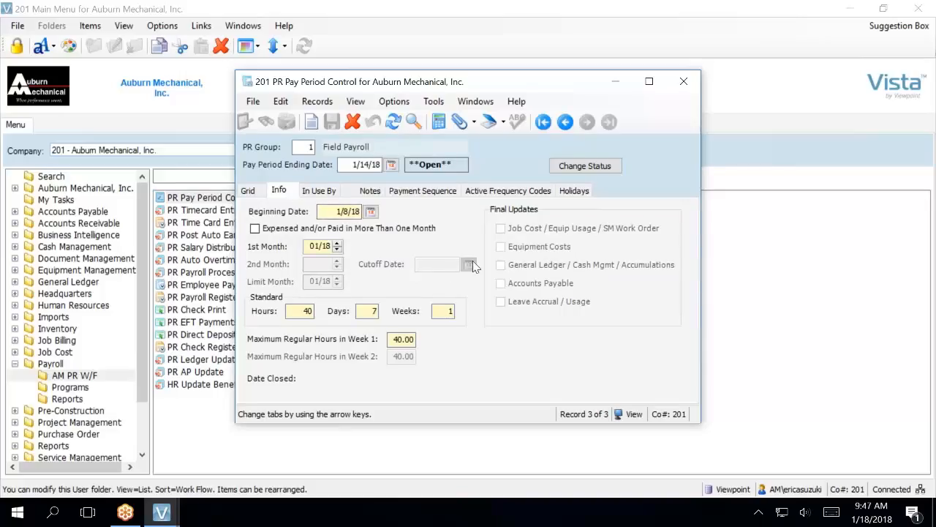
Add payment sequence 2 described as "Sequence #2" to the group 1 pay period ending 1/14/18 and save it
{"action": "left_click", "coordinate": [424, 191]}
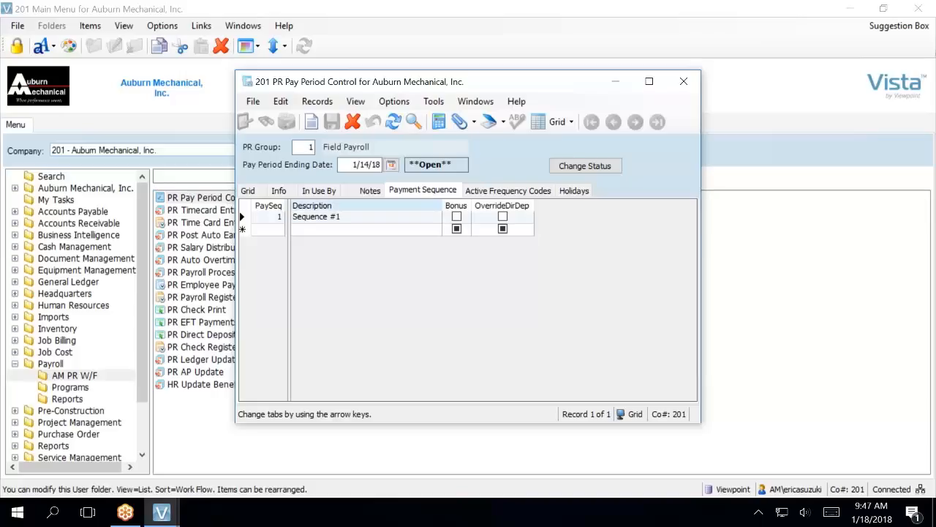
{"action": "left_click", "coordinate": [269, 233]}
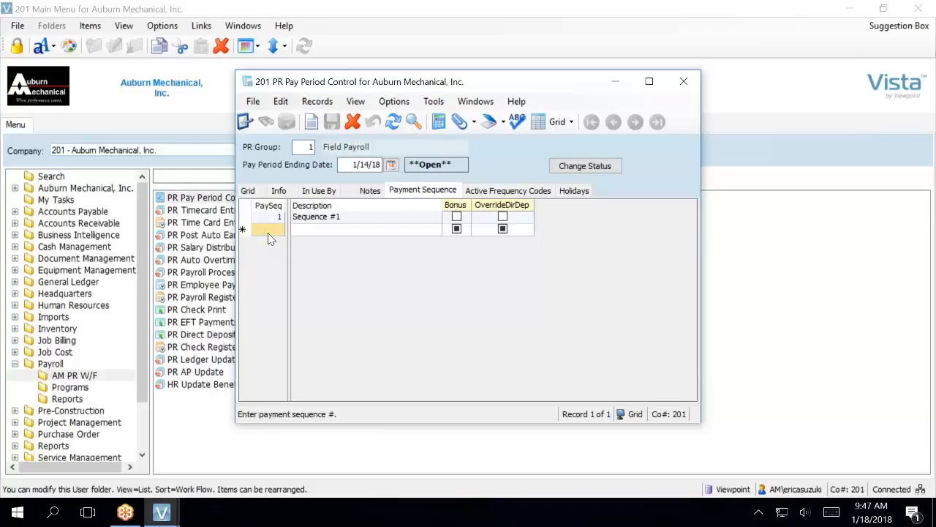
{"action": "type", "text": "2"}
{"action": "left_click", "coordinate": [366, 229]}
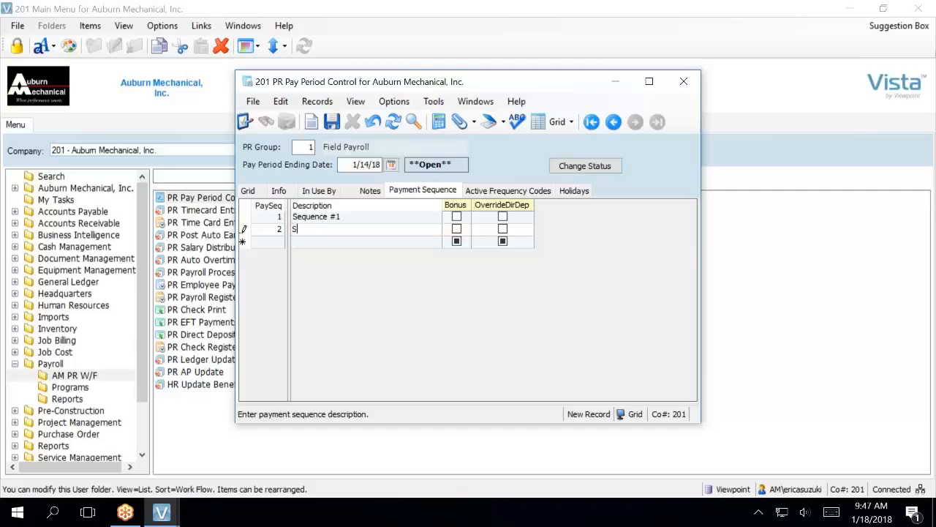
{"action": "type", "text": "Sequence #2"}
{"action": "key", "text": "Tab"}
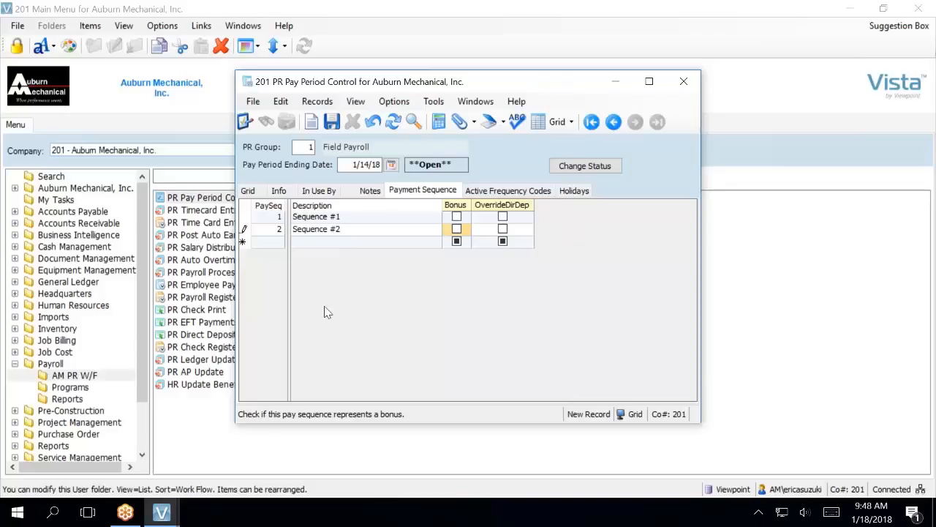
{"action": "left_click", "coordinate": [332, 122]}
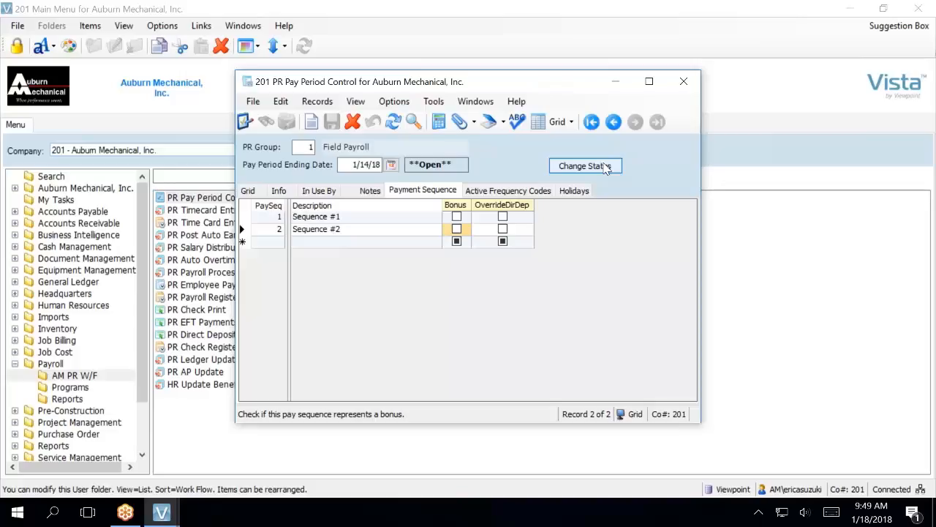
Review the active frequency codes and holidays of the group 1 pay period ending 1/14/18
{"action": "left_click", "coordinate": [508, 192]}
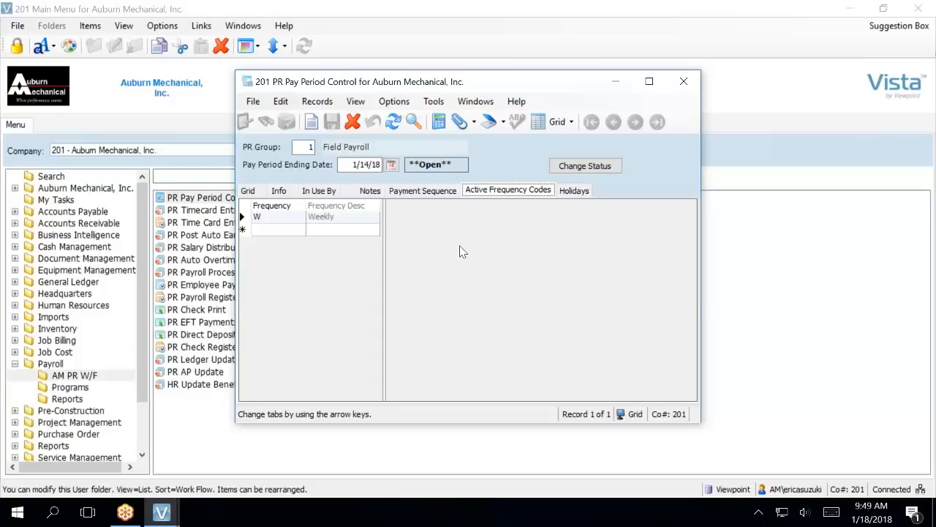
{"action": "left_click", "coordinate": [566, 192]}
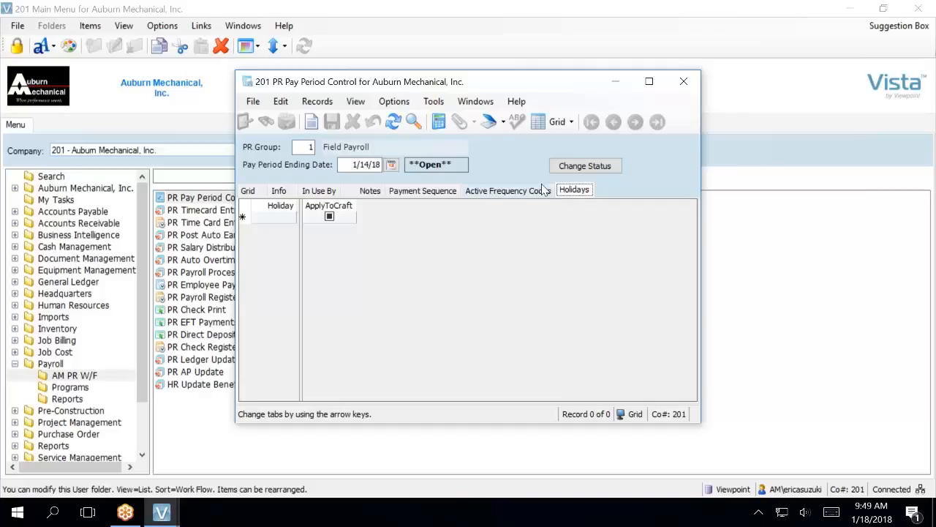
{"action": "left_click", "coordinate": [543, 192]}
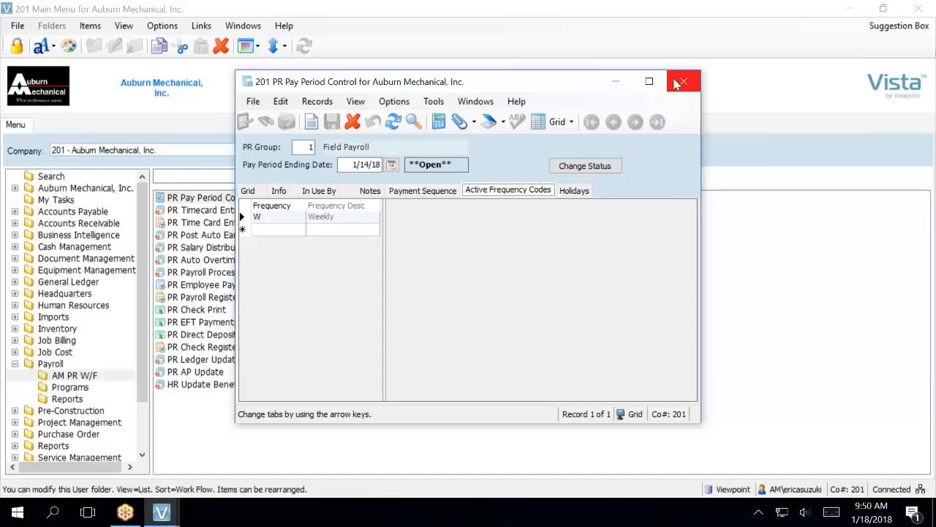
Add a pay period record for PR group 2 with ending date 1/14/18 and beginning date 1/8/18
{"action": "left_click", "coordinate": [246, 192]}
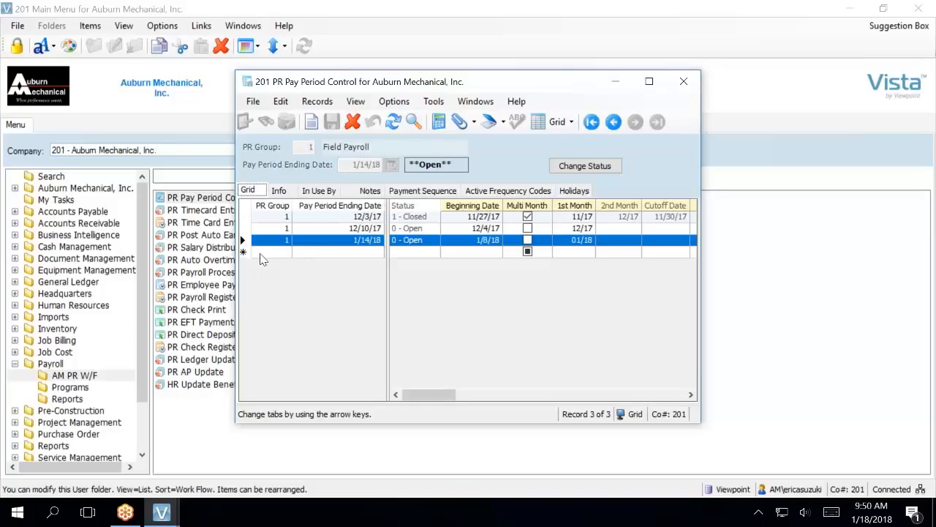
{"action": "left_click", "coordinate": [266, 253]}
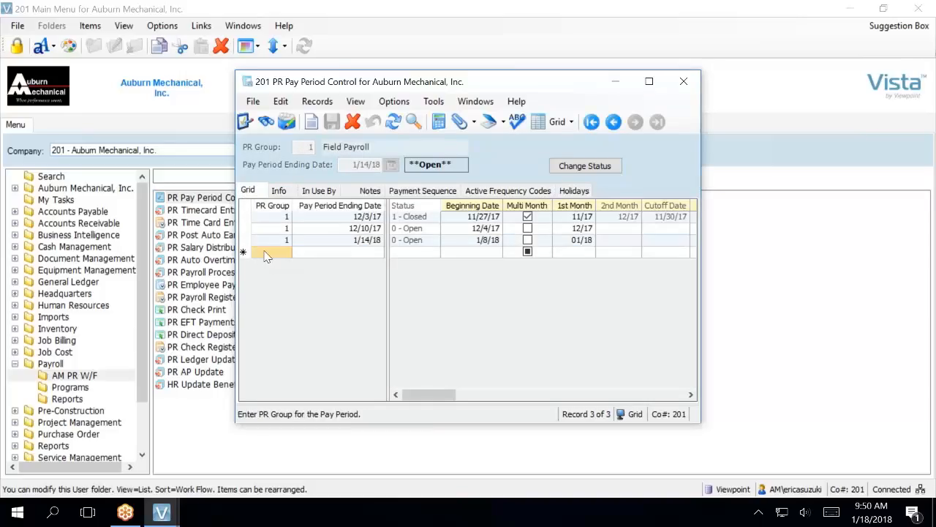
{"action": "type", "text": "2"}
{"action": "key", "text": "Tab"}
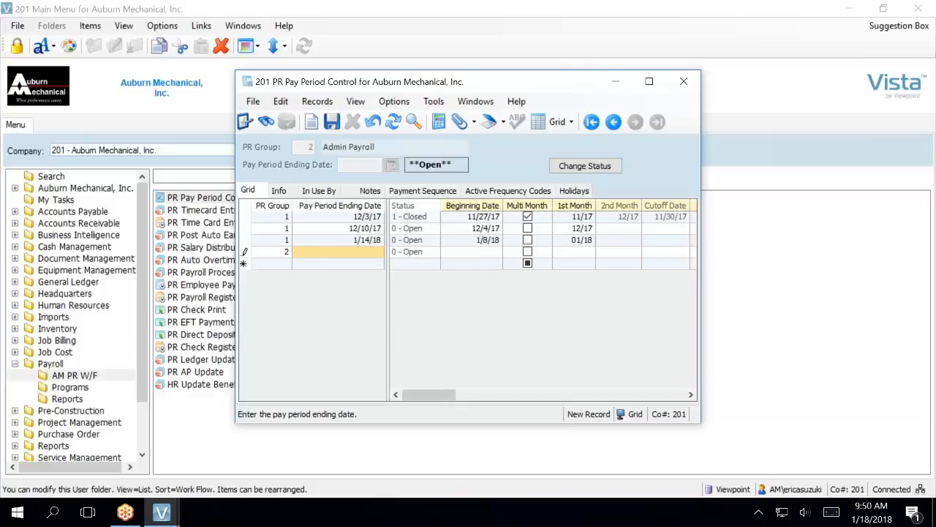
{"action": "type", "text": "1/14/18"}
{"action": "key", "text": "Tab"}
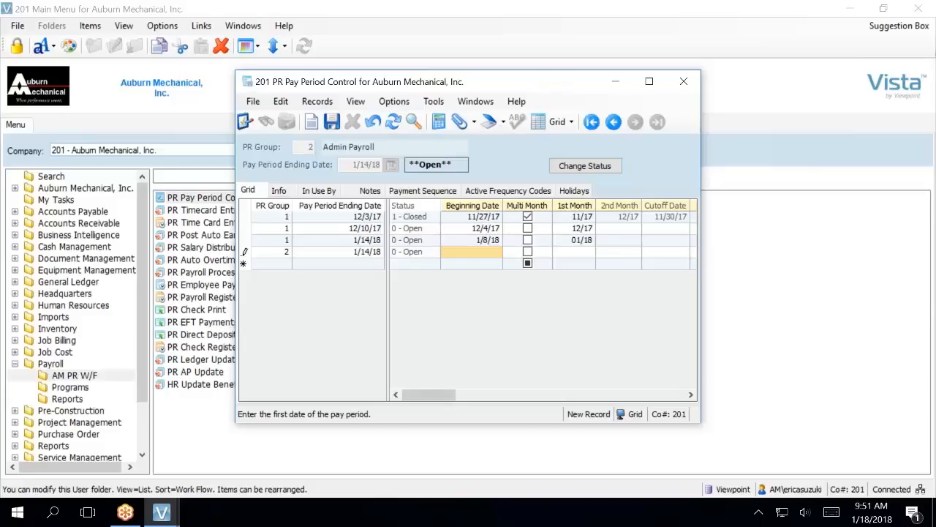
{"action": "type", "text": "8"}
{"action": "key", "text": "Tab"}
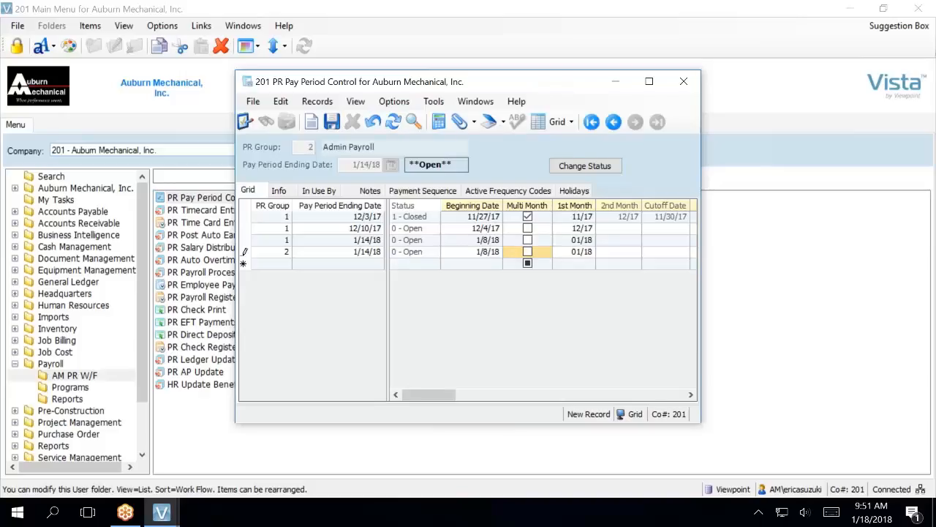
{"action": "left_click", "coordinate": [575, 251]}
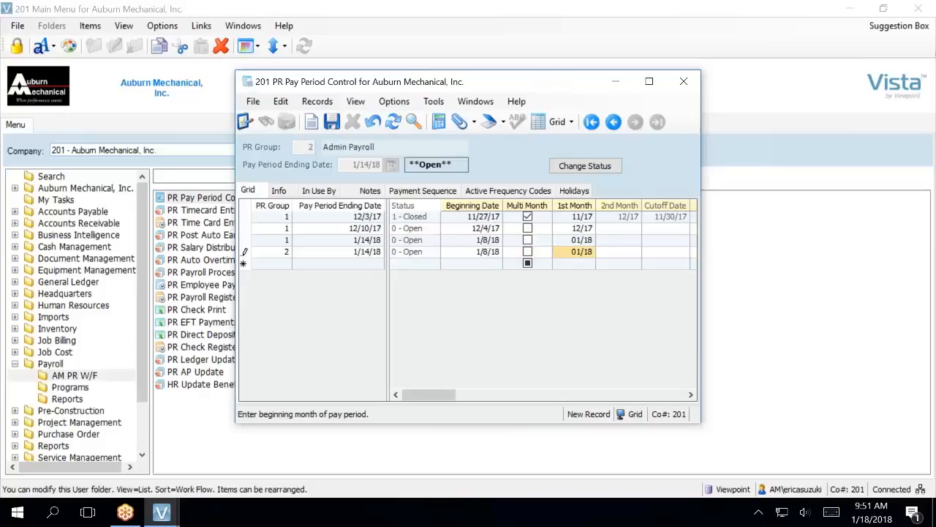
{"action": "key", "text": "Tab"}
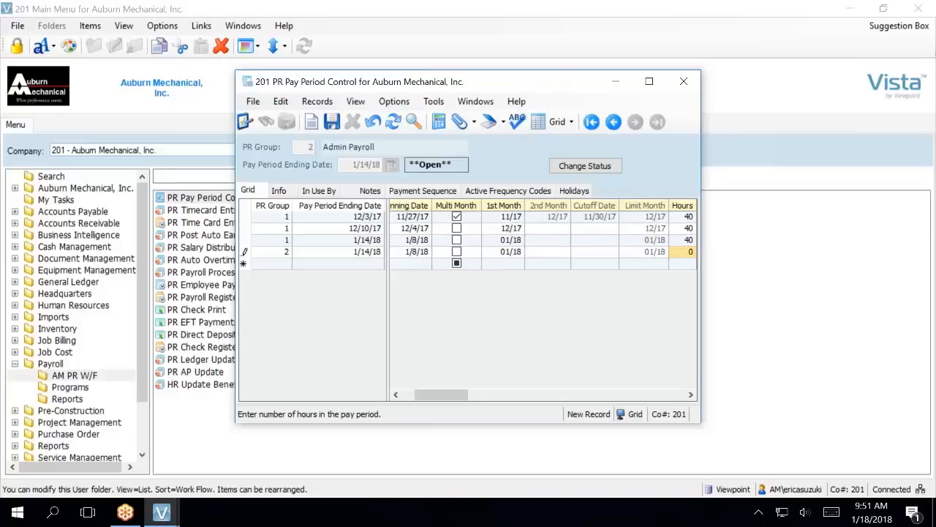
Override the Hours field's system default with a 2-Fixed Value of 40, and enter 40 hours in the group 2 pay period
{"action": "key", "text": "Tab"}
{"action": "key", "text": "Tab"}
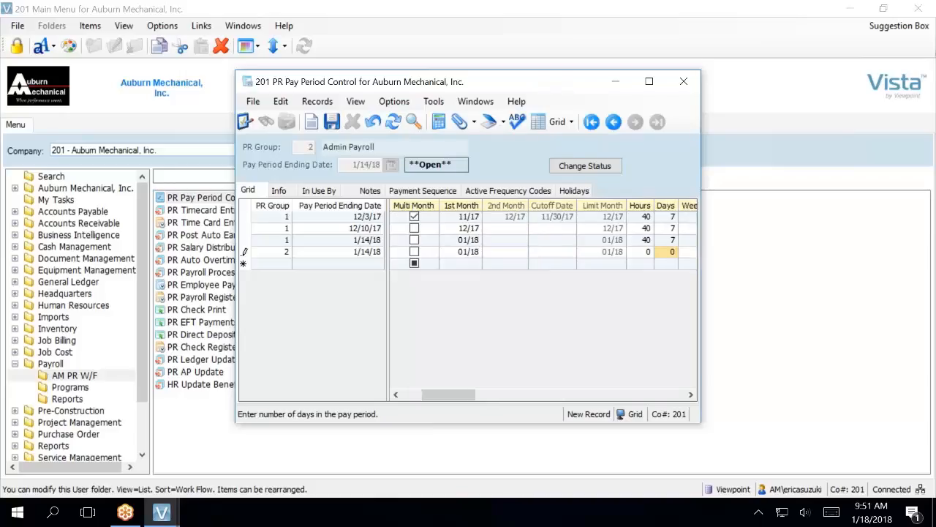
{"action": "key", "text": "shift+Tab"}
{"action": "key", "text": "shift+Tab"}
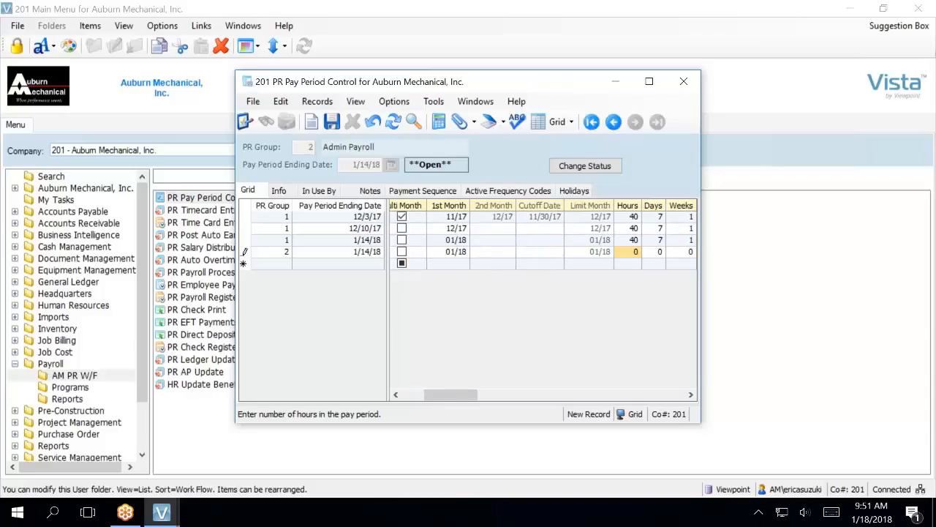
{"action": "key", "text": "F3"}
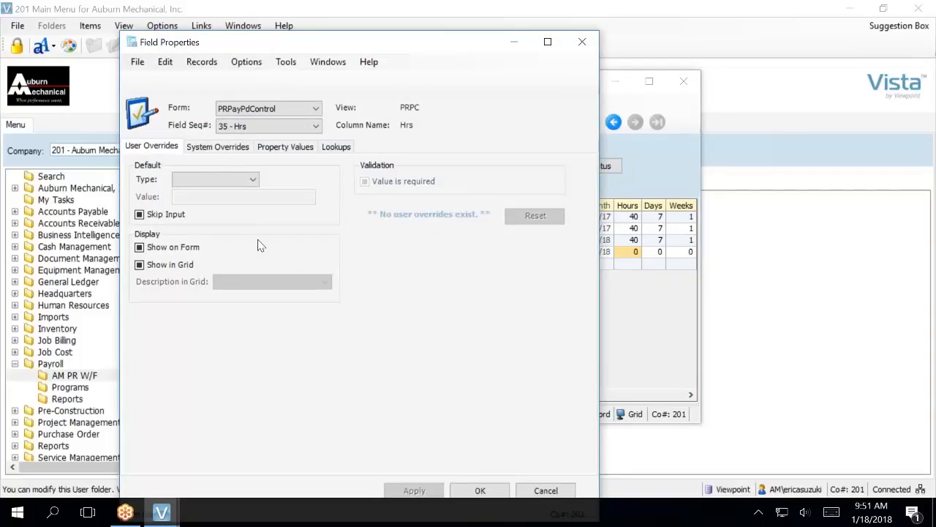
{"action": "left_click", "coordinate": [214, 148]}
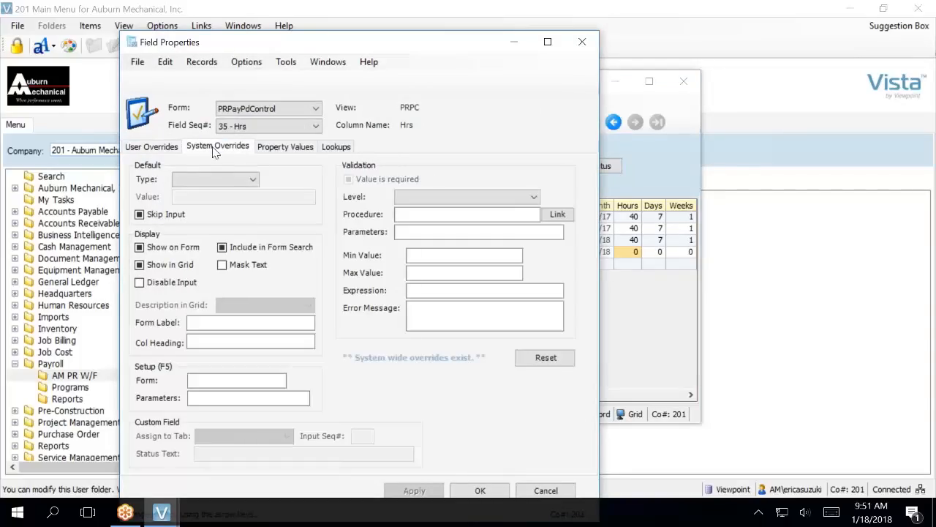
{"action": "left_click", "coordinate": [252, 183]}
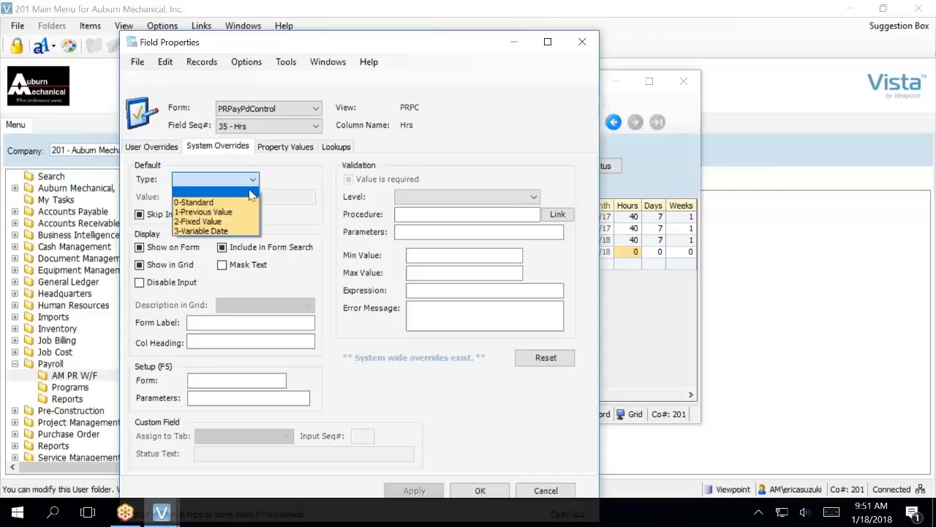
{"action": "left_click", "coordinate": [238, 223]}
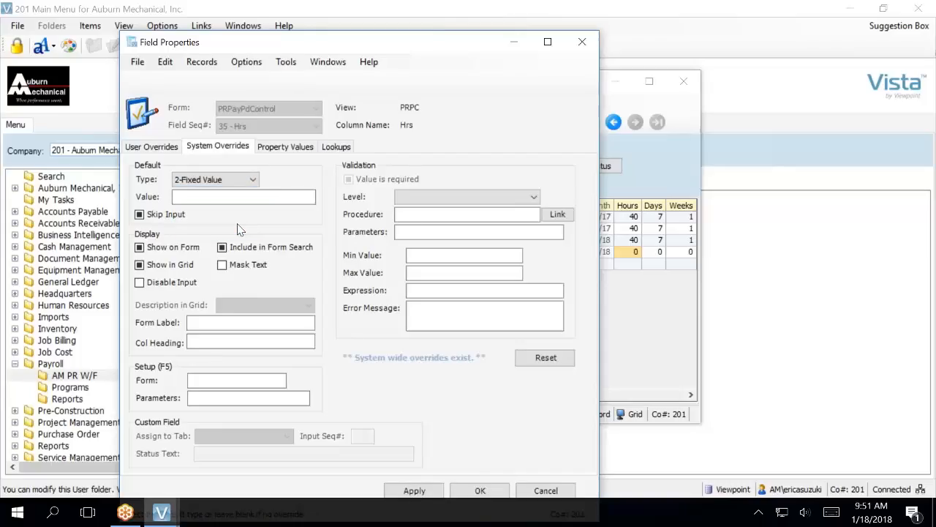
{"action": "left_click", "coordinate": [212, 197]}
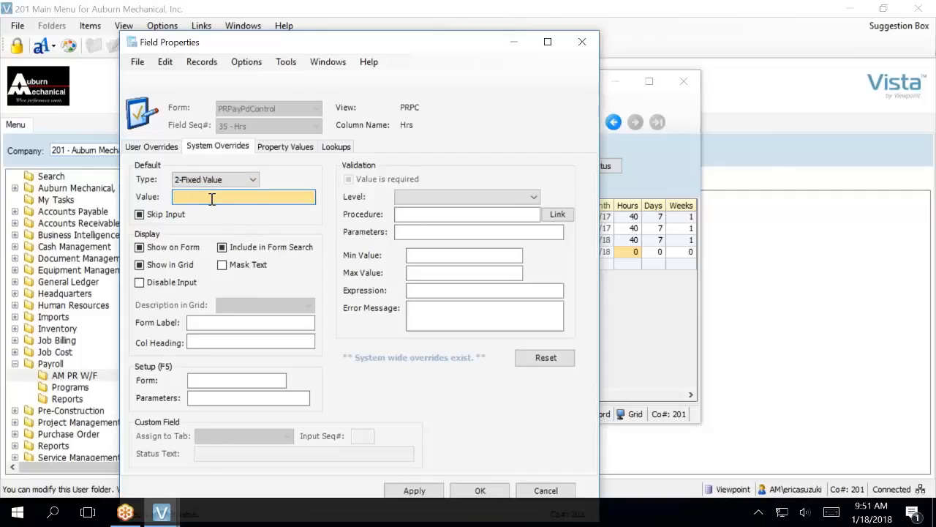
{"action": "type", "text": "40"}
{"action": "left_click", "coordinate": [419, 490]}
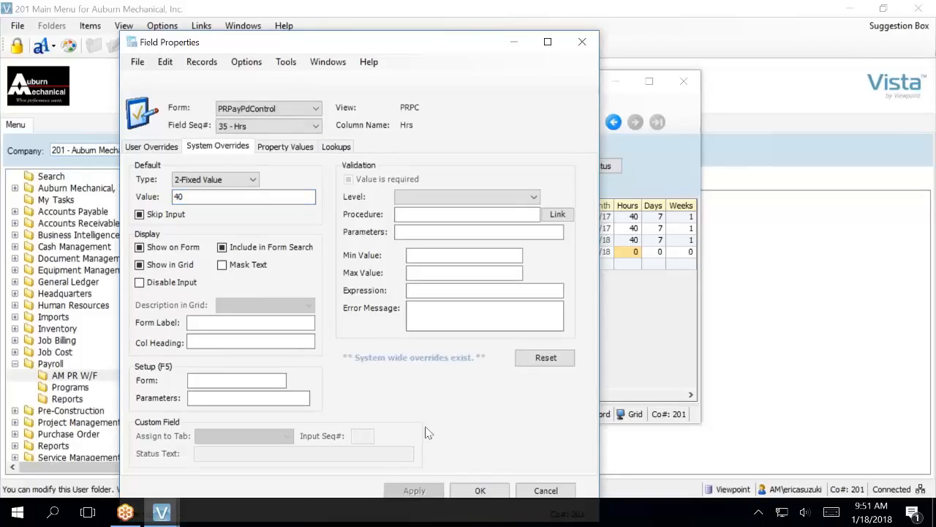
{"action": "left_click", "coordinate": [479, 490]}
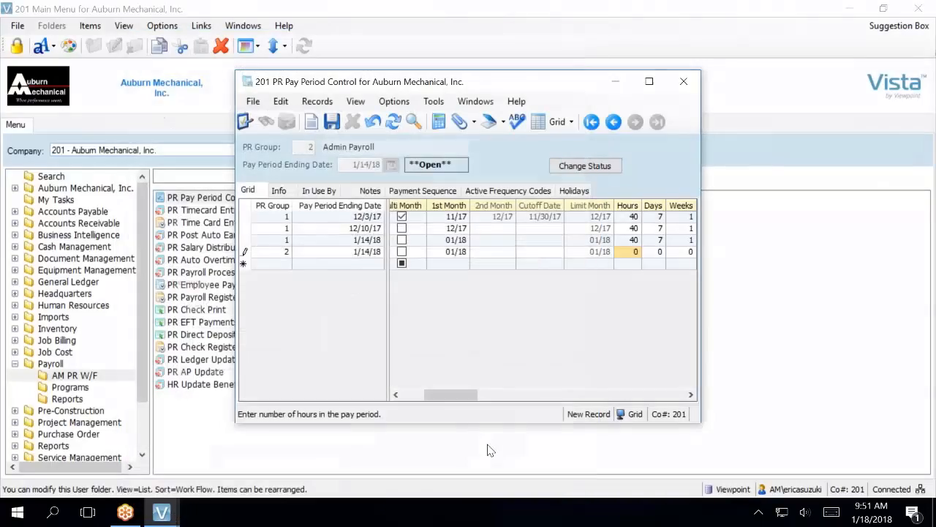
{"action": "type", "text": "40"}
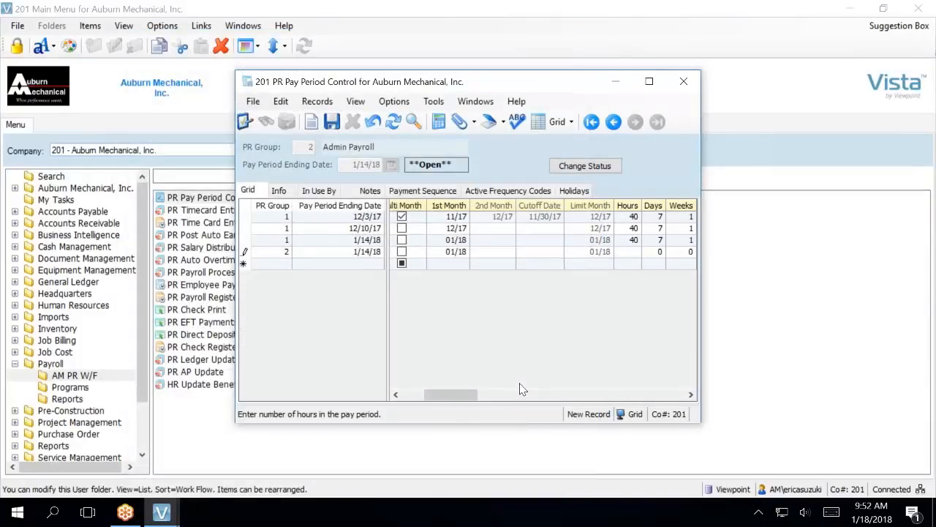
{"action": "key", "text": "Tab"}
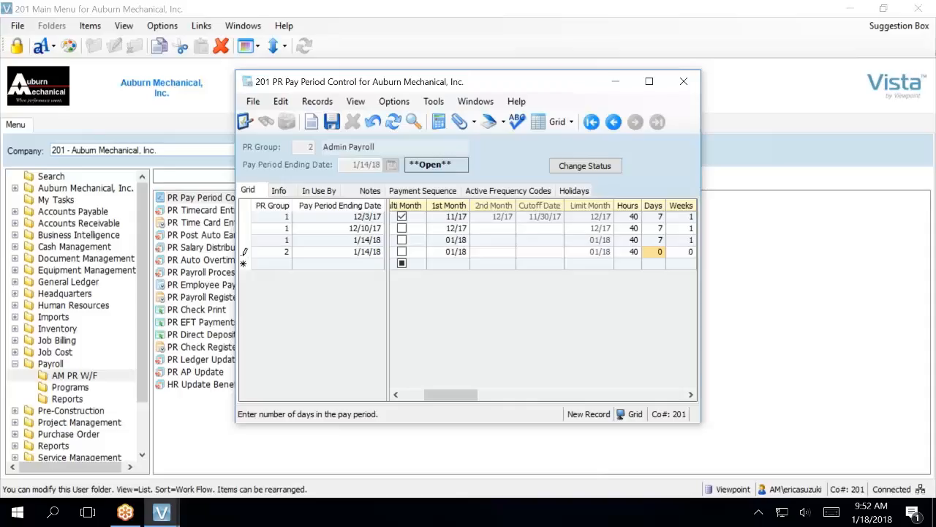
Override the Days field's system default with a 2-Fixed Value of 7, and enter 7 days in the group 2 pay period
{"action": "key", "text": "F3"}
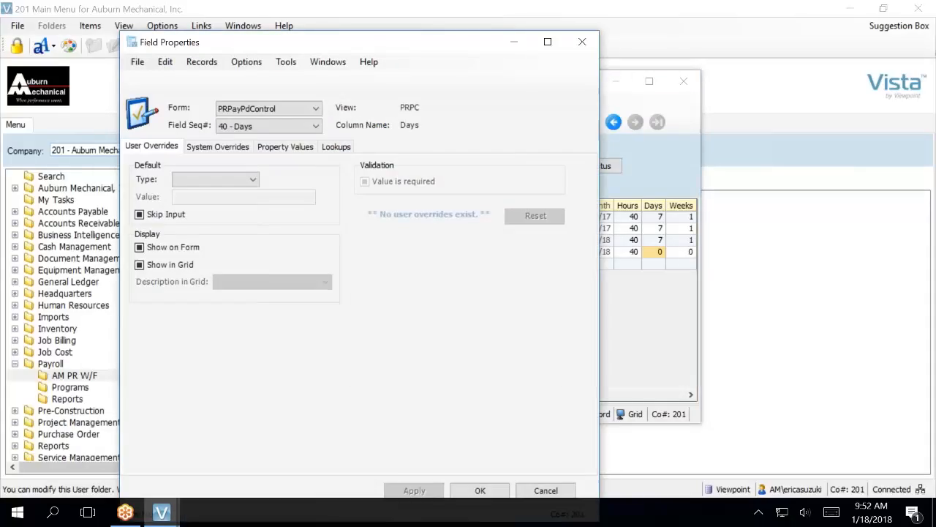
{"action": "left_click", "coordinate": [226, 149]}
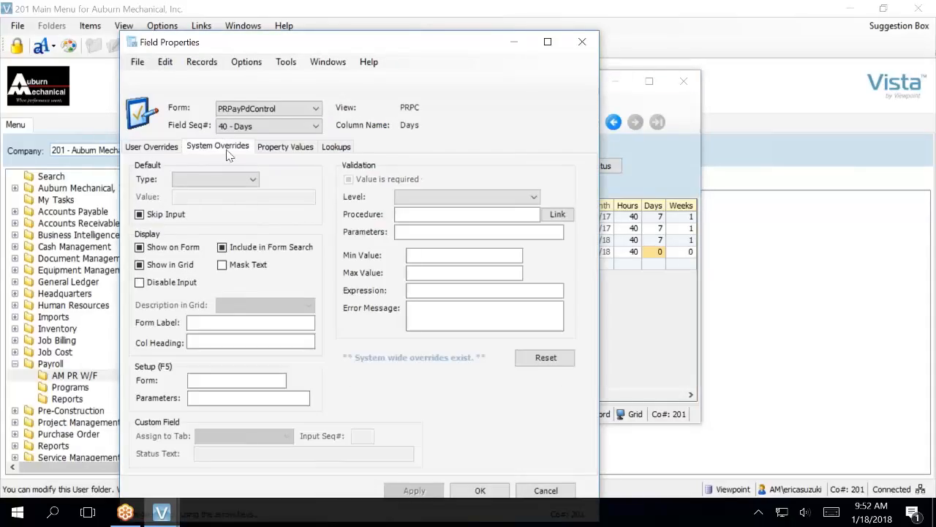
{"action": "left_click", "coordinate": [226, 180]}
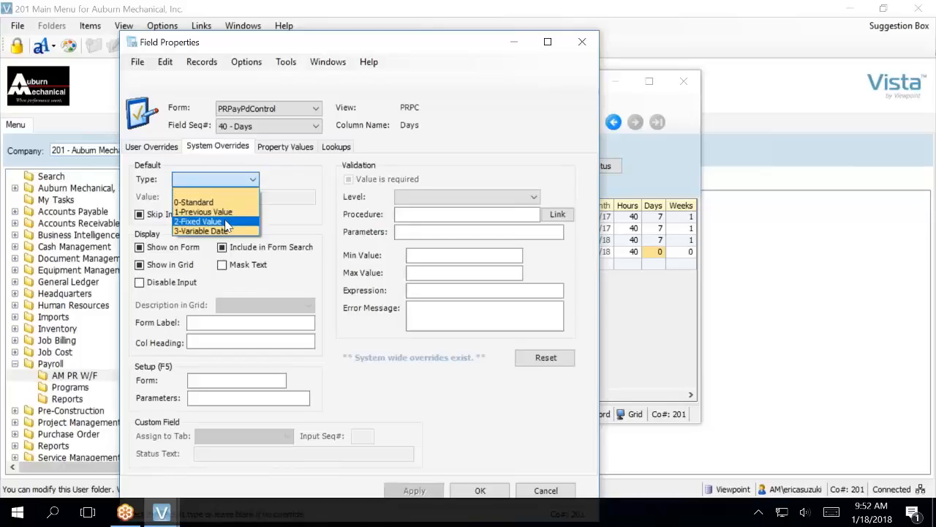
{"action": "left_click", "coordinate": [223, 217]}
{"action": "left_click", "coordinate": [220, 196]}
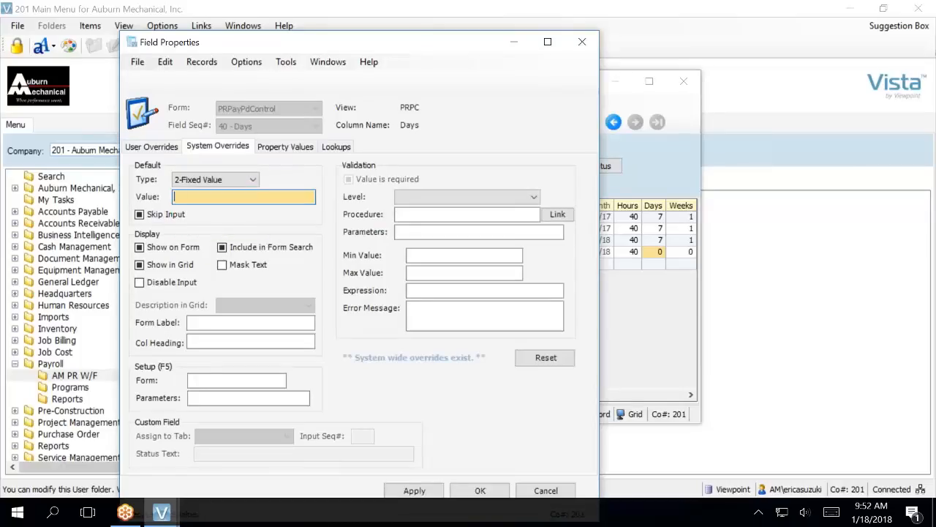
{"action": "type", "text": "7"}
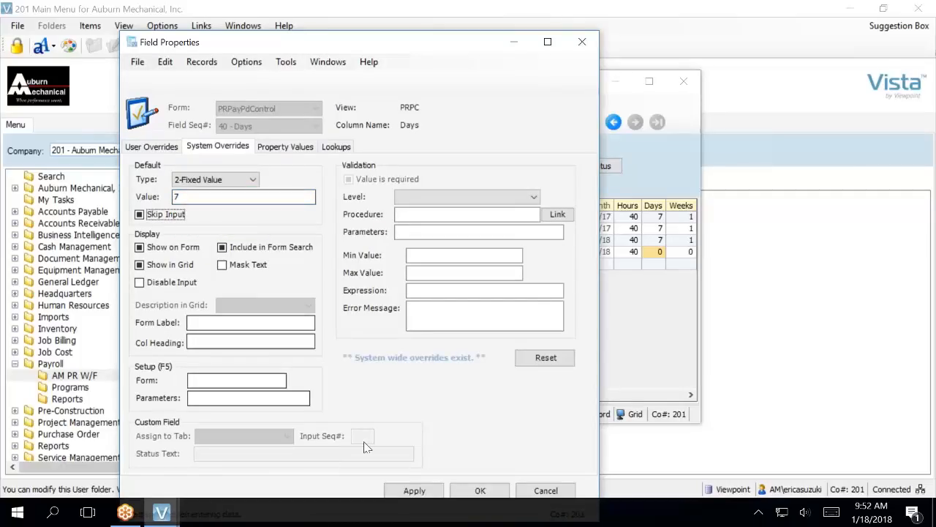
{"action": "left_click", "coordinate": [414, 490]}
{"action": "left_click", "coordinate": [465, 492]}
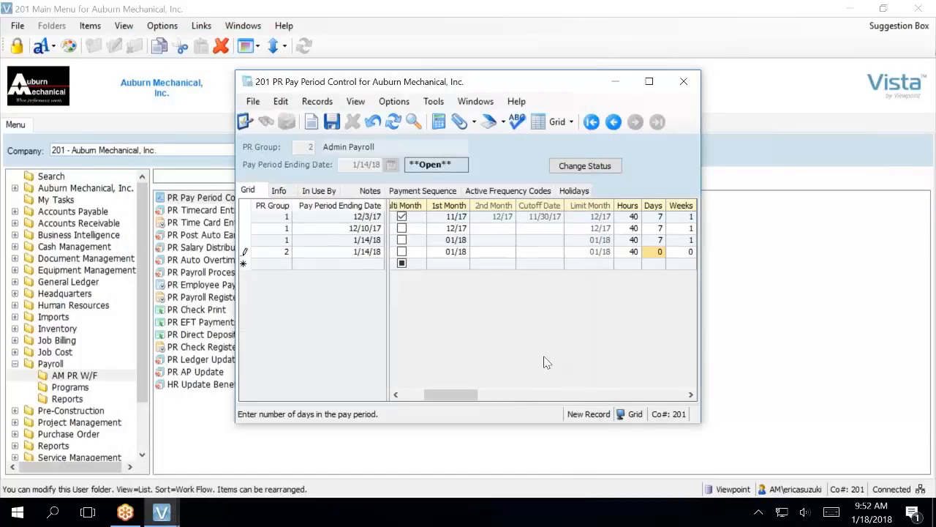
{"action": "type", "text": "7"}
{"action": "key", "text": "Tab"}
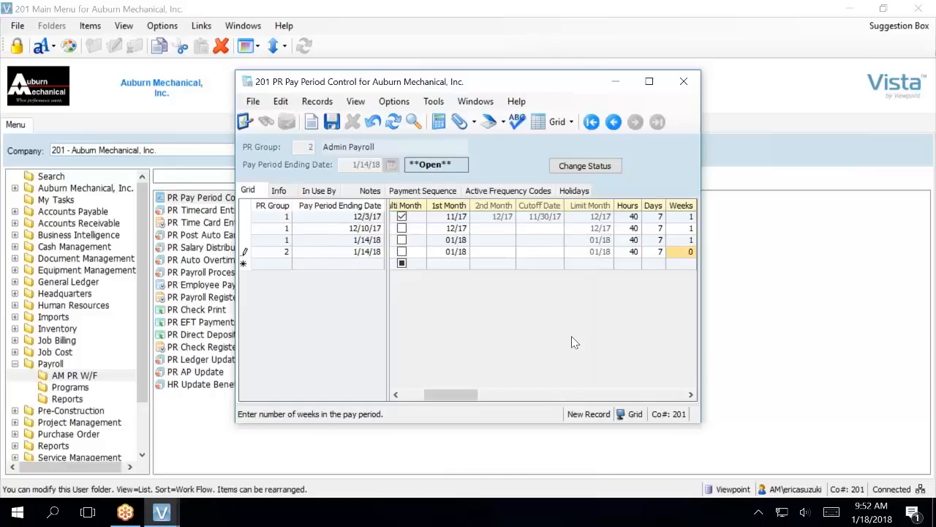
Override the Weeks field's system default with a 2-Fixed Value of 1, and enter 1 week in the group 2 pay period
{"action": "key", "text": "F3"}
{"action": "left_click", "coordinate": [220, 147]}
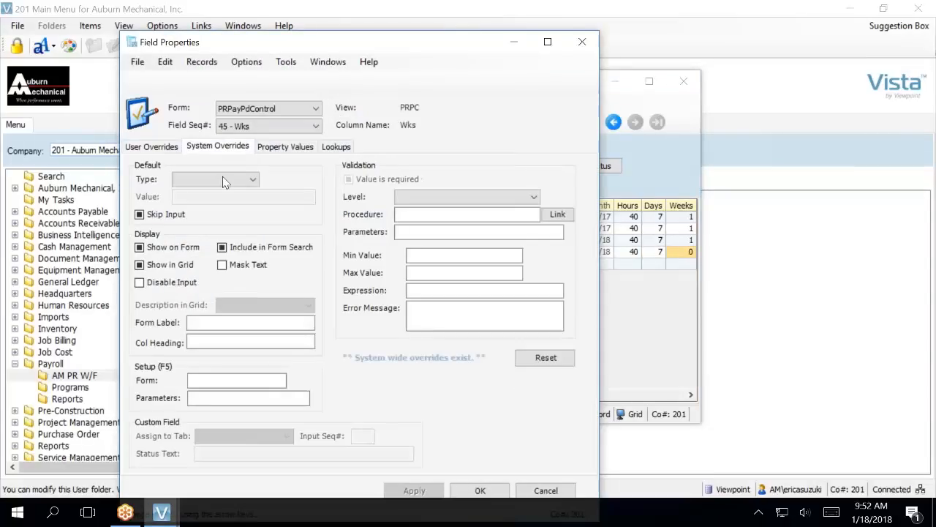
{"action": "left_click", "coordinate": [224, 183]}
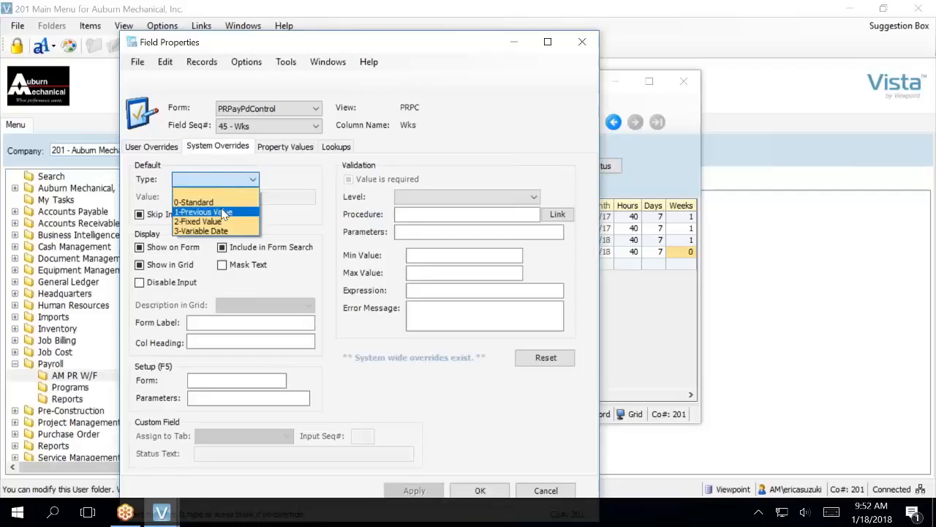
{"action": "left_click", "coordinate": [212, 221]}
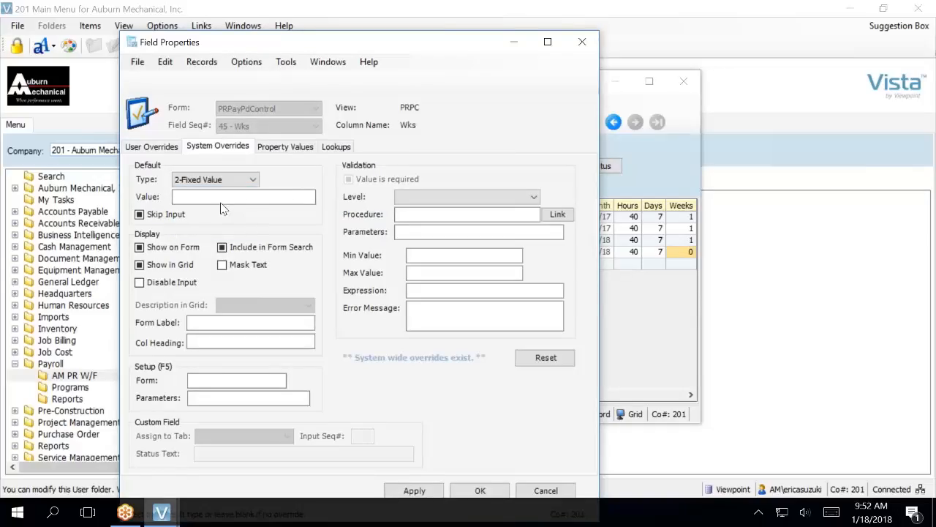
{"action": "key", "text": "Tab"}
{"action": "type", "text": "1"}
{"action": "key", "text": "Tab"}
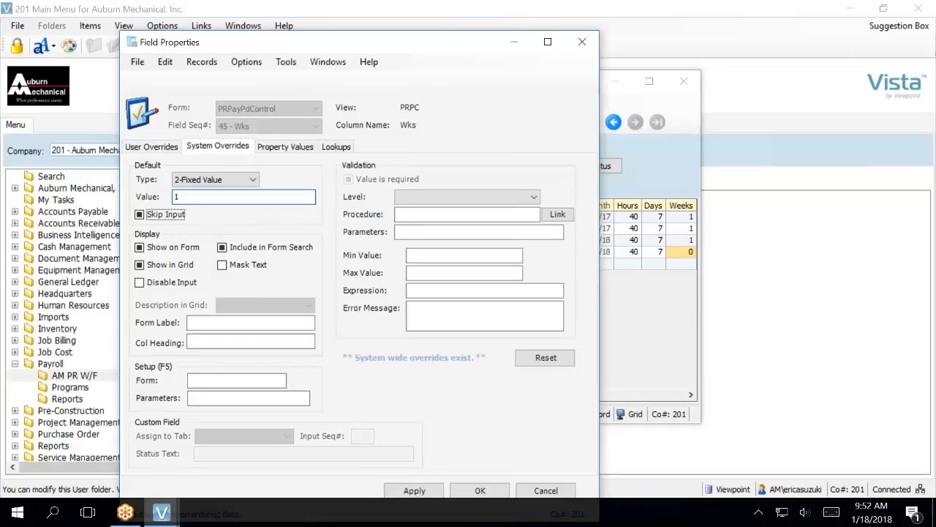
{"action": "left_click", "coordinate": [408, 491]}
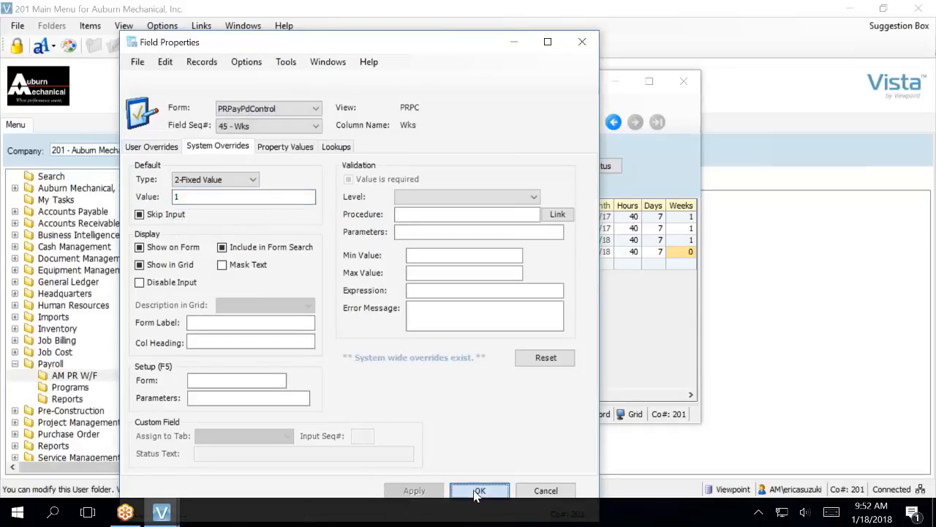
{"action": "left_click", "coordinate": [479, 492]}
{"action": "type", "text": "1"}
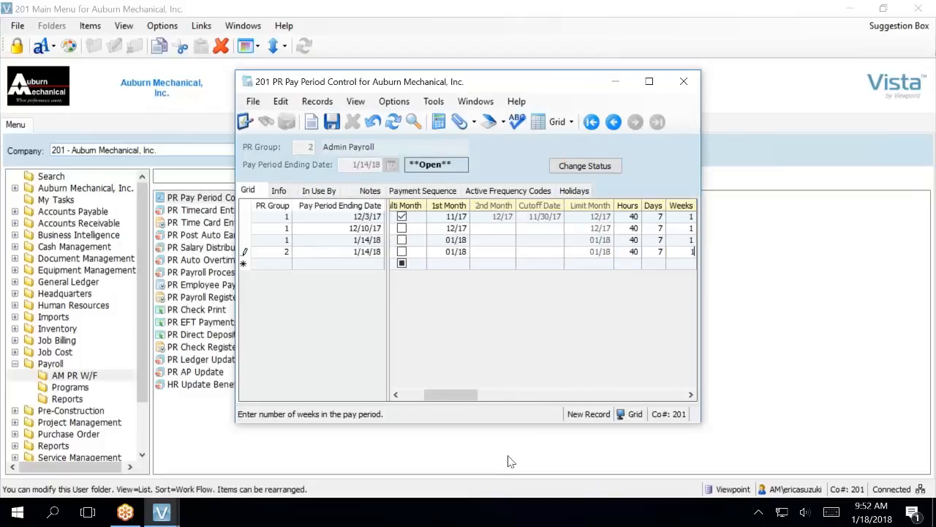
{"action": "key", "text": "Tab"}
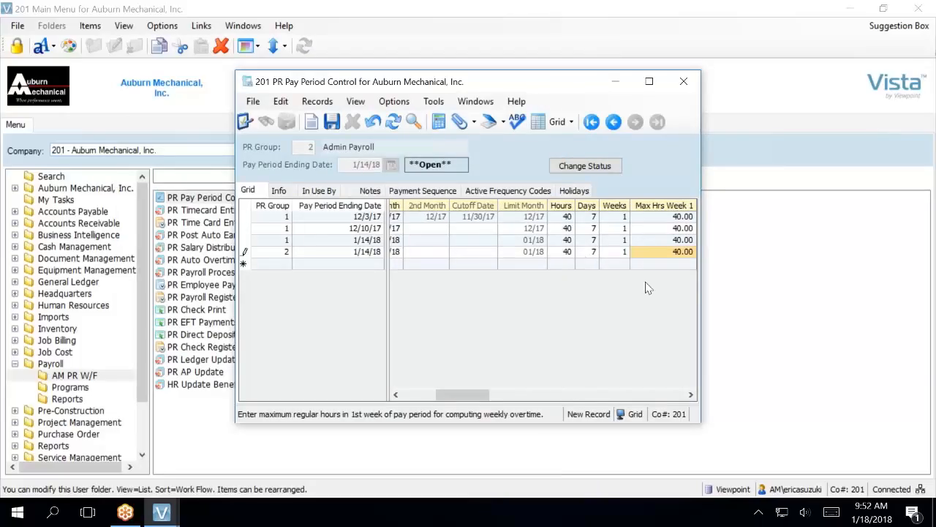
Save the group 2 pay period and add W as its active frequency code
{"action": "left_click", "coordinate": [331, 123]}
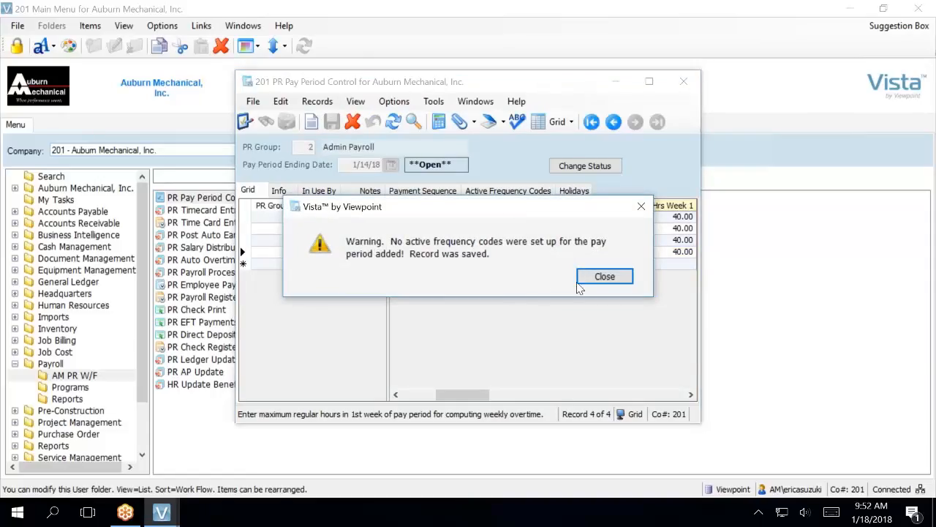
{"action": "left_click", "coordinate": [605, 277]}
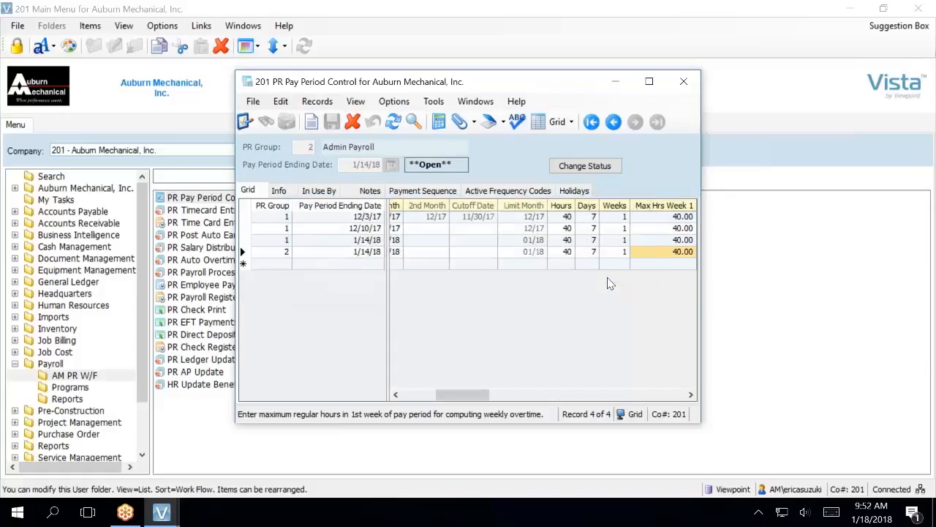
{"action": "left_click", "coordinate": [504, 192]}
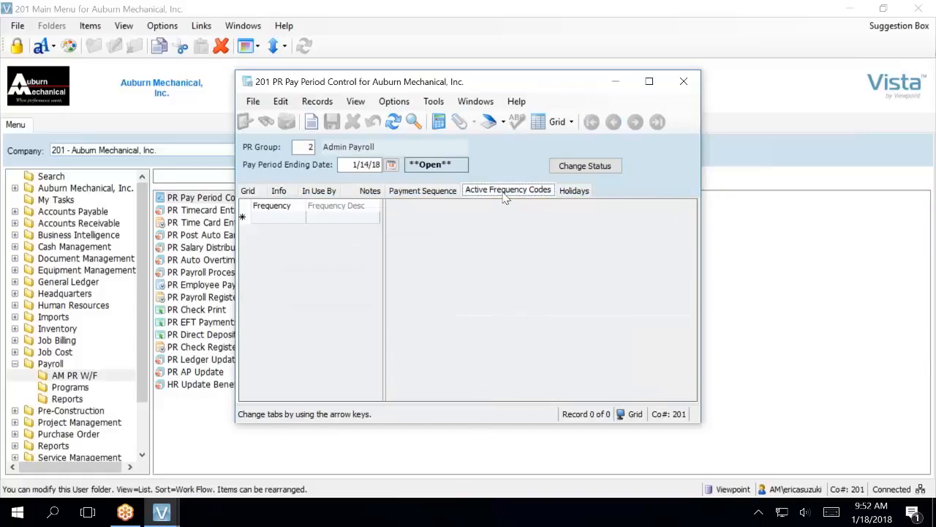
{"action": "left_click", "coordinate": [287, 221]}
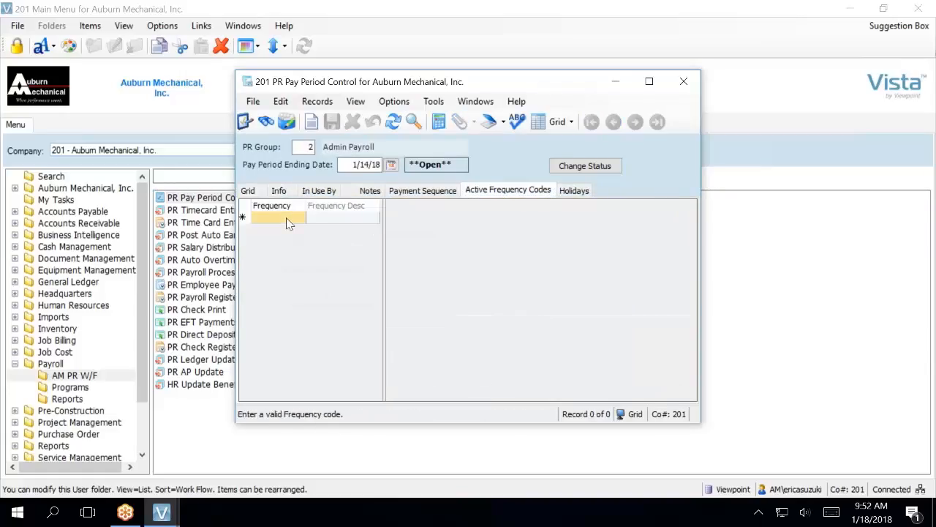
{"action": "type", "text": "W"}
{"action": "key", "text": "Tab"}
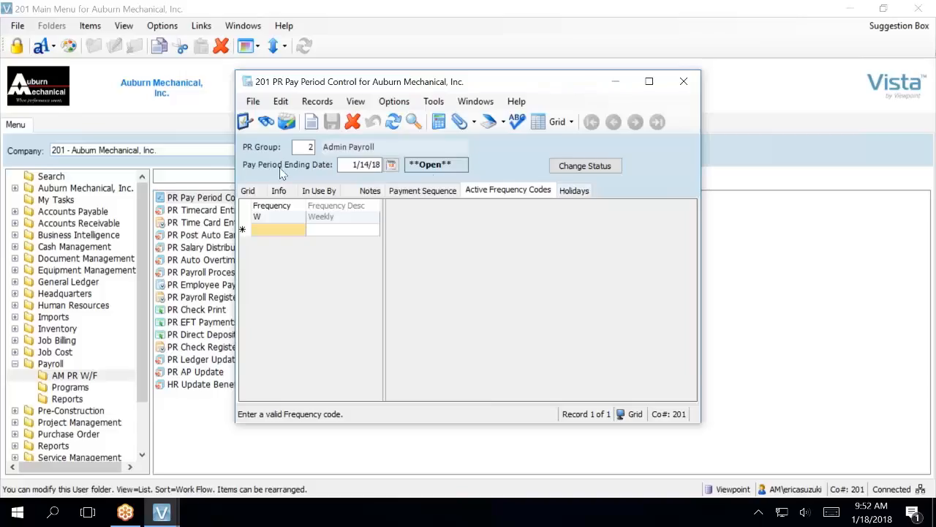
Review the payment sequence and general info of the group 2 pay period, and close PR Pay Period Control
{"action": "left_click", "coordinate": [429, 191]}
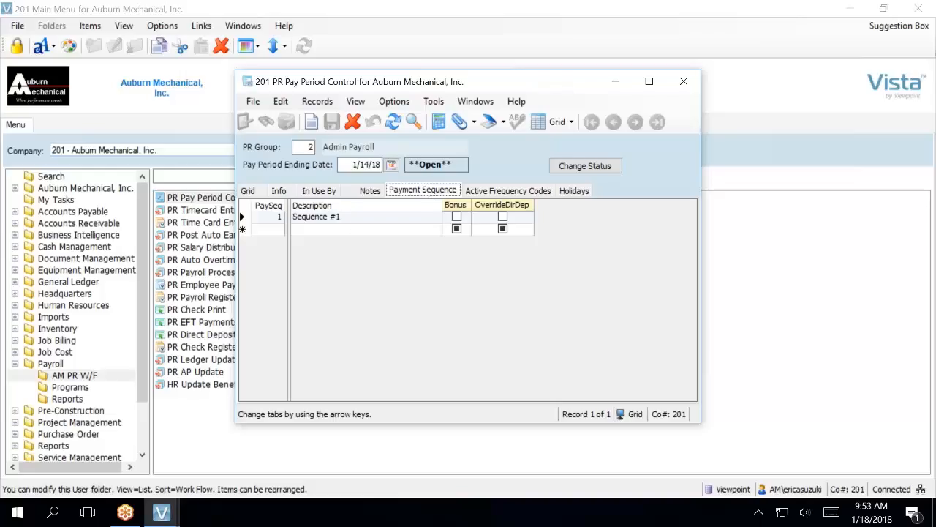
{"action": "left_click", "coordinate": [280, 192]}
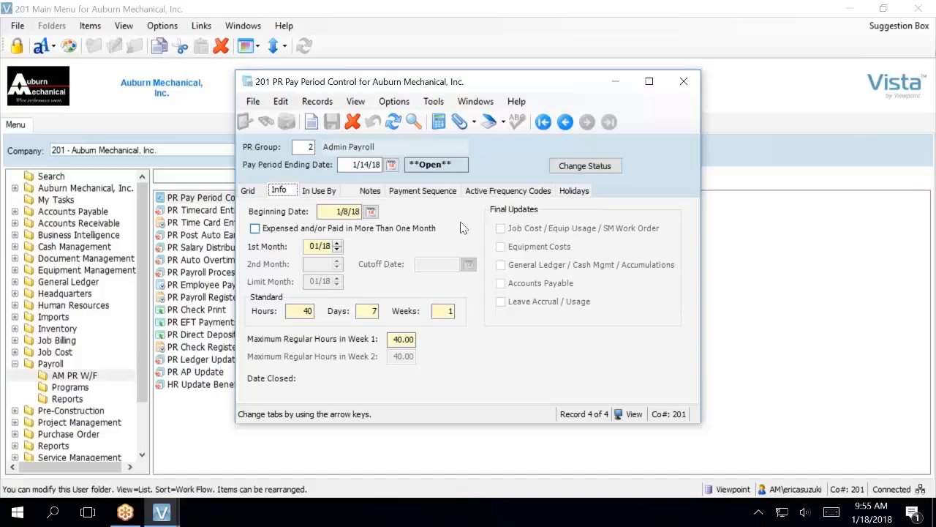
{"action": "left_click", "coordinate": [682, 81]}
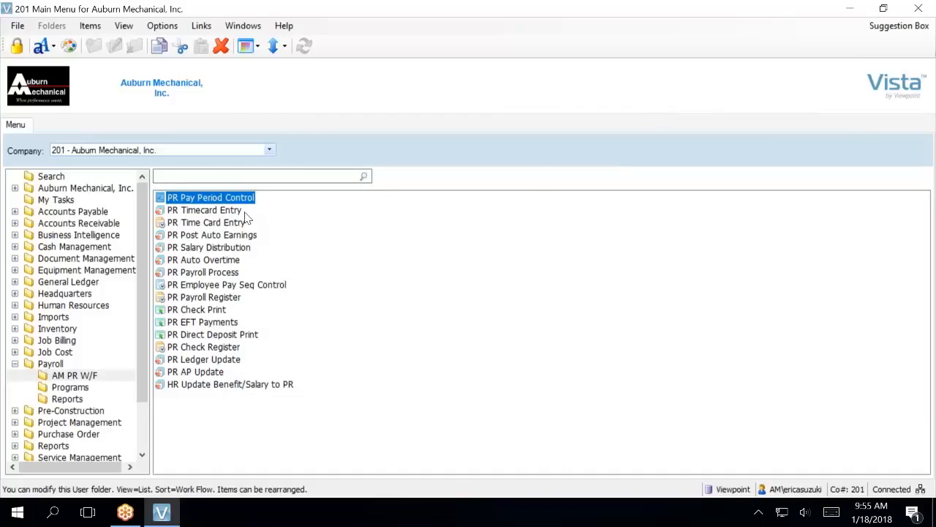
Open the PR Timecard Entry batch selection and look up the pay sequences available for PR group 2
{"action": "double_click", "coordinate": [243, 211]}
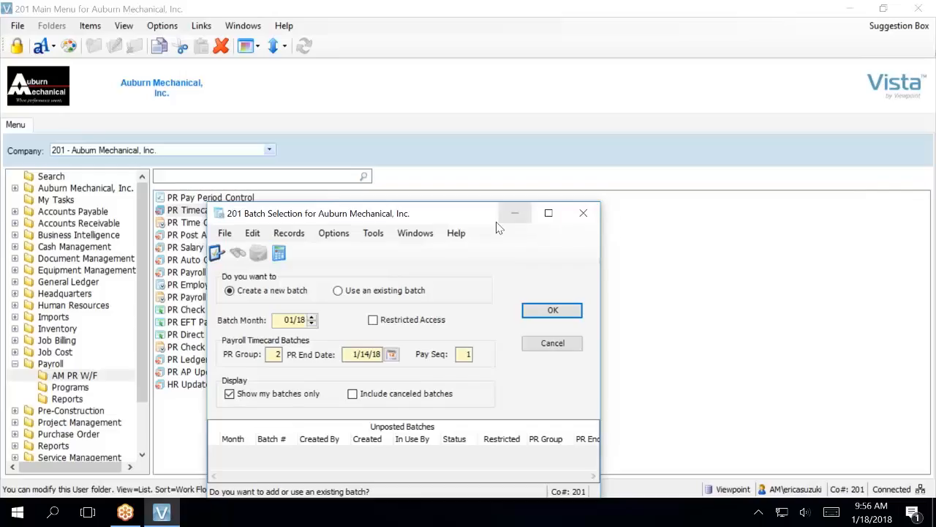
{"action": "left_click_drag", "start_coordinate": [481, 217], "coordinate": [481, 140]}
{"action": "left_click_drag", "start_coordinate": [482, 92], "coordinate": [483, 85]}
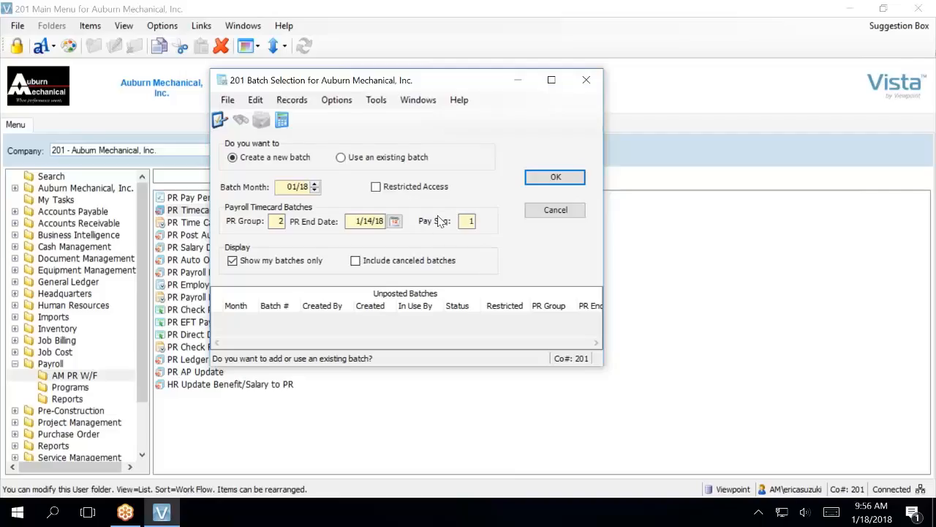
{"action": "left_click", "coordinate": [468, 221]}
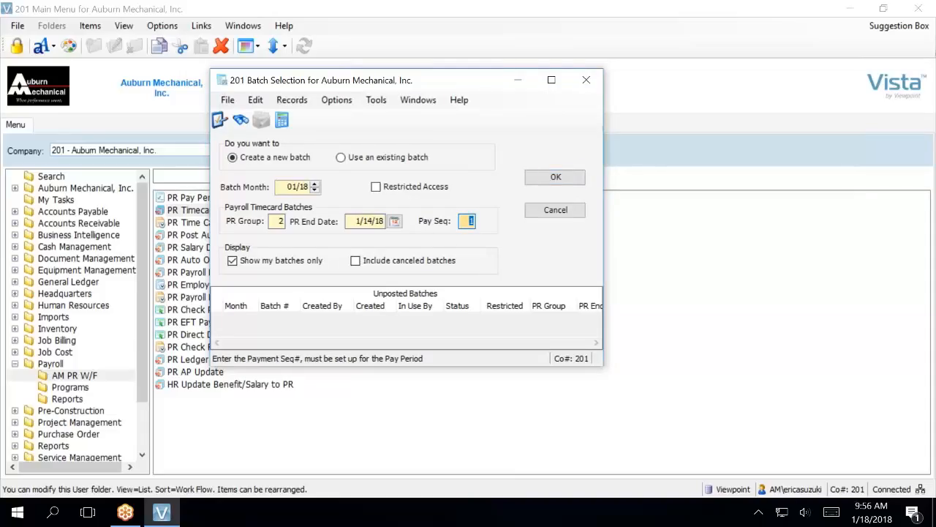
{"action": "key", "text": "F4"}
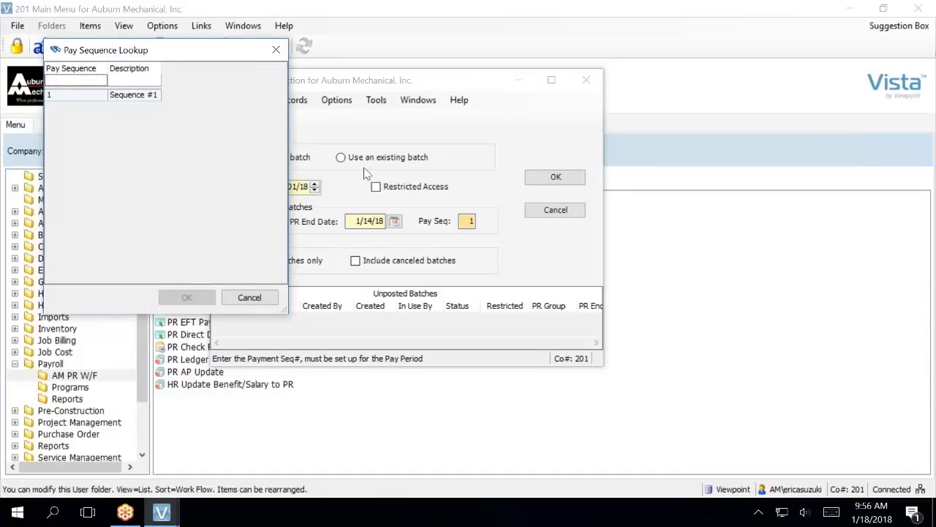
{"action": "left_click", "coordinate": [234, 297]}
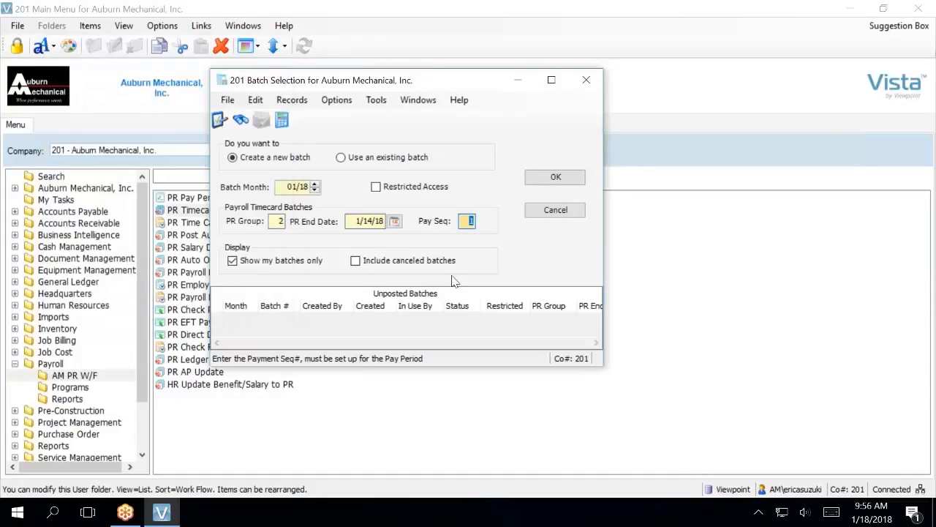
Set the timecard batch's PR Group to 1 and look up the pay sequences for the 1/14/18 end date
{"action": "left_click", "coordinate": [281, 221]}
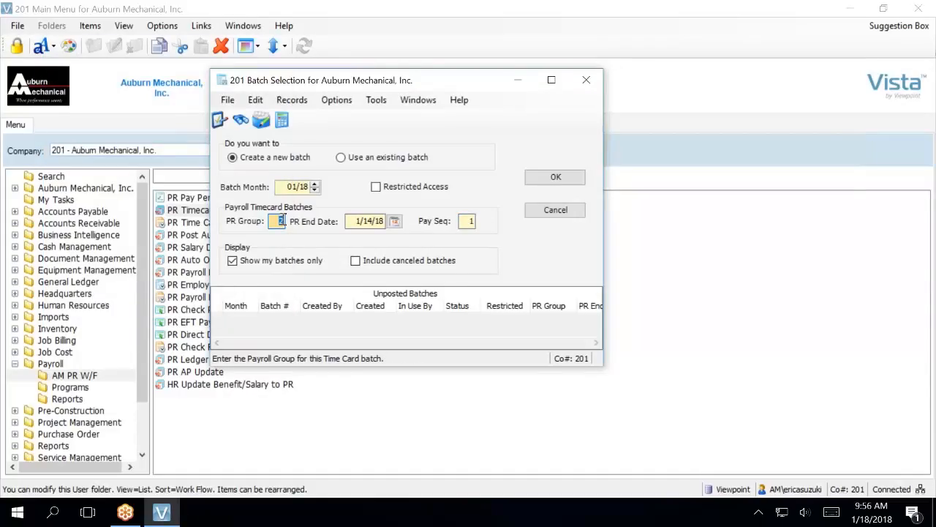
{"action": "type", "text": "1"}
{"action": "key", "text": "Tab"}
{"action": "key", "text": "Tab"}
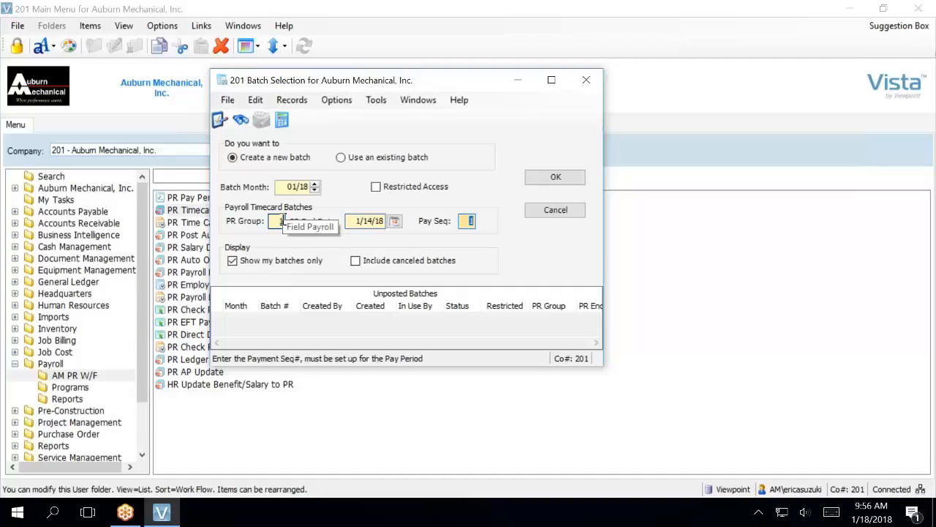
{"action": "key", "text": "F4"}
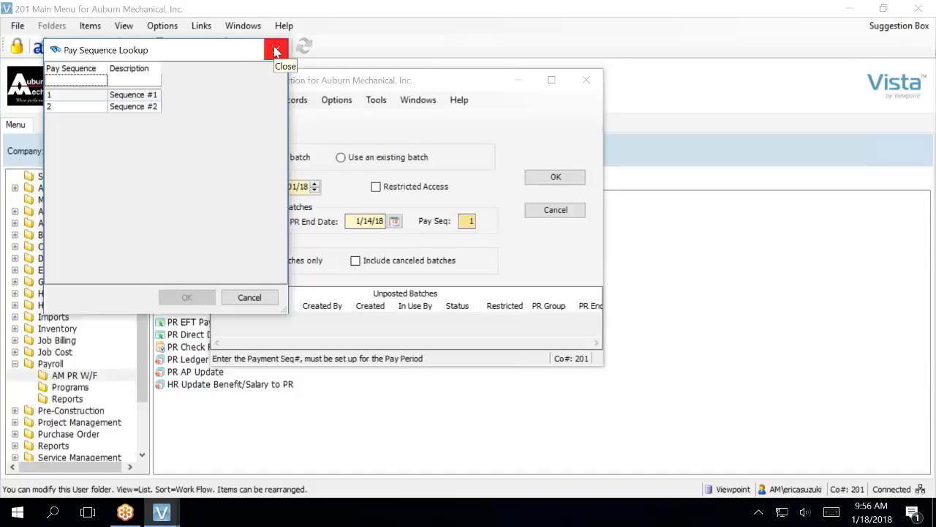
{"action": "left_click", "coordinate": [275, 51]}
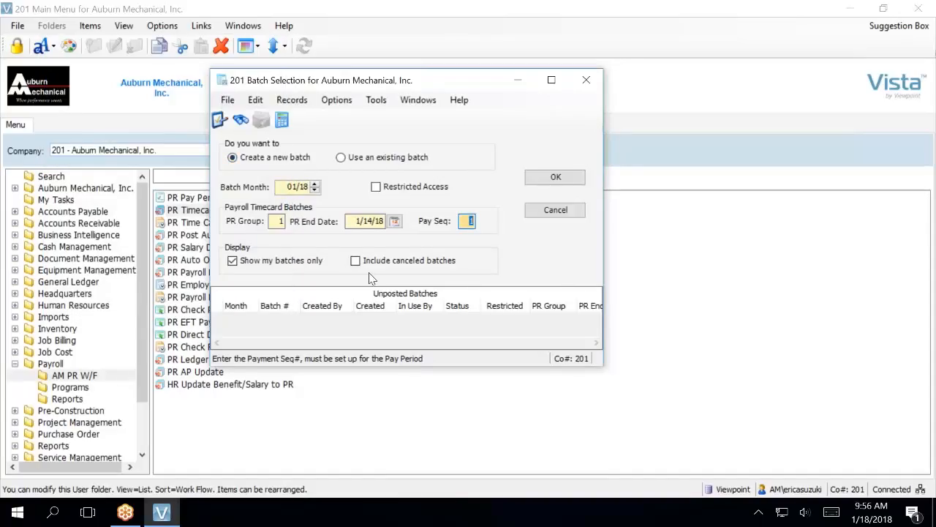
Set the timecard batch's PR Group back to 2 and cancel the batch selection
{"action": "key", "text": "shift+Tab"}
{"action": "key", "text": "shift+Tab"}
{"action": "type", "text": "2"}
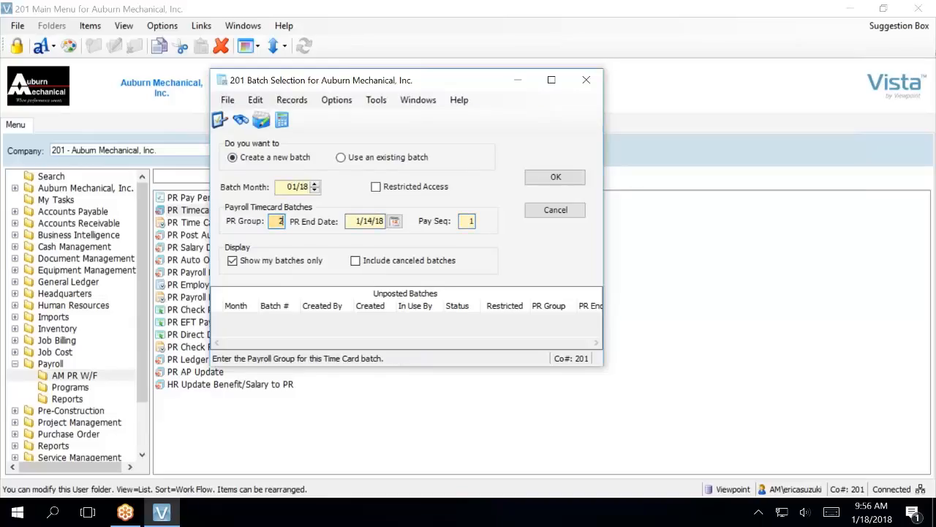
{"action": "key", "text": "Tab"}
{"action": "key", "text": "Tab"}
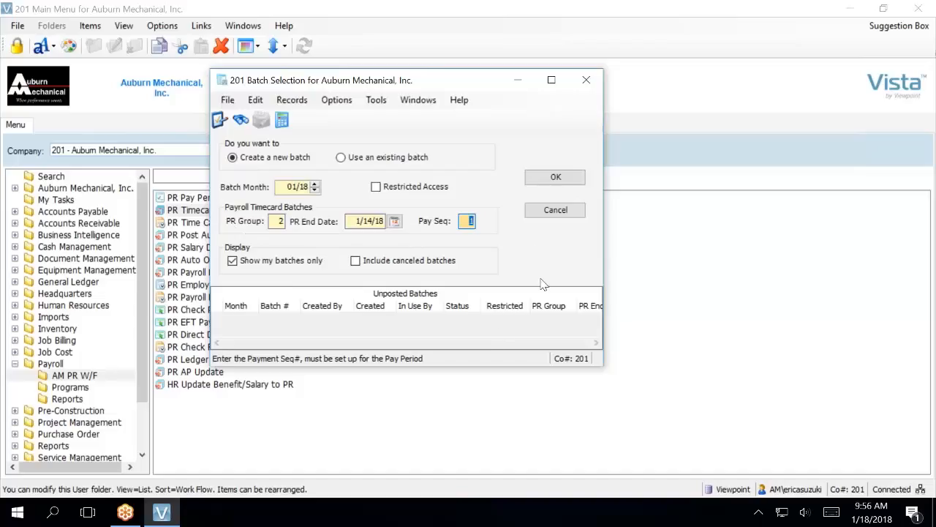
{"action": "left_click", "coordinate": [548, 213]}
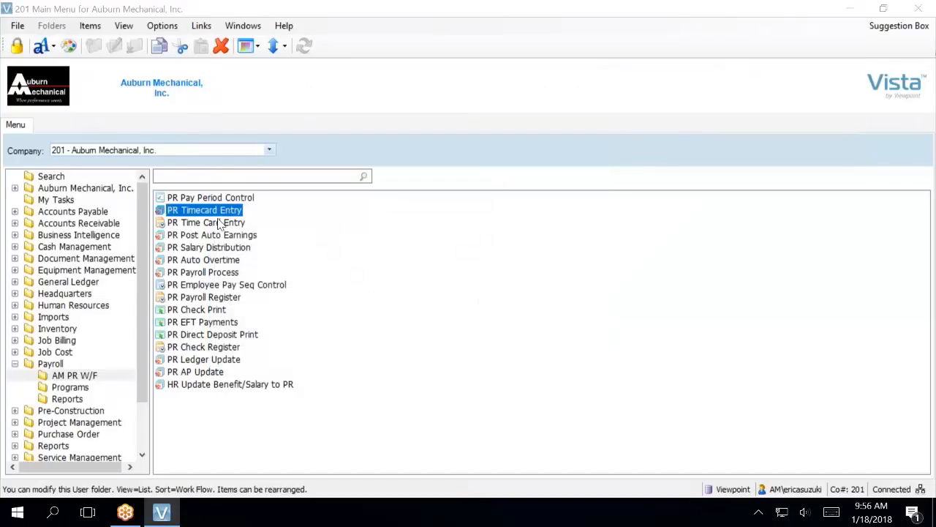
Preview the PR Time Card Entry report for all PR groups with a payroll ending date of 1/14/18
{"action": "double_click", "coordinate": [225, 222]}
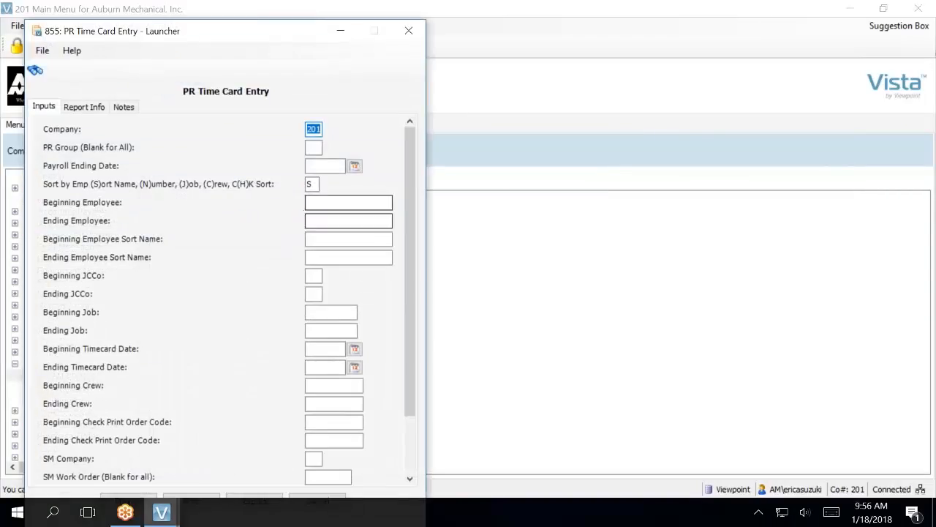
{"action": "left_click", "coordinate": [326, 166]}
{"action": "type", "text": "1/14/18"}
{"action": "key", "text": "Tab"}
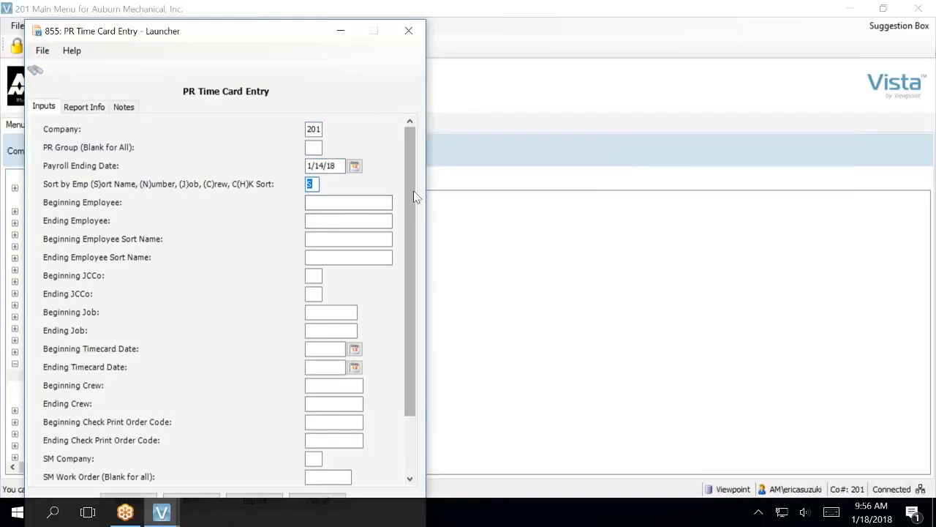
{"action": "scroll", "coordinate": [414, 194], "scroll_direction": "down", "scroll_amount": 1}
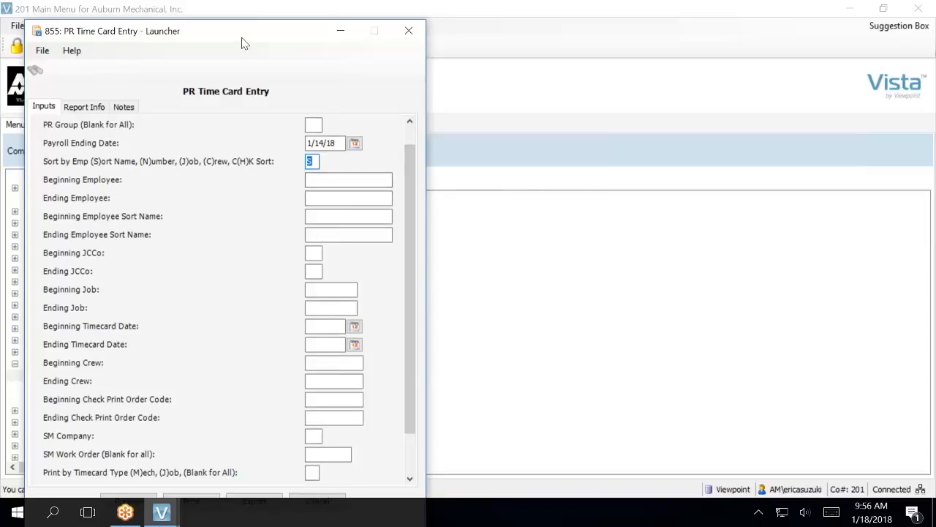
{"action": "left_click_drag", "start_coordinate": [244, 38], "coordinate": [245, 21]}
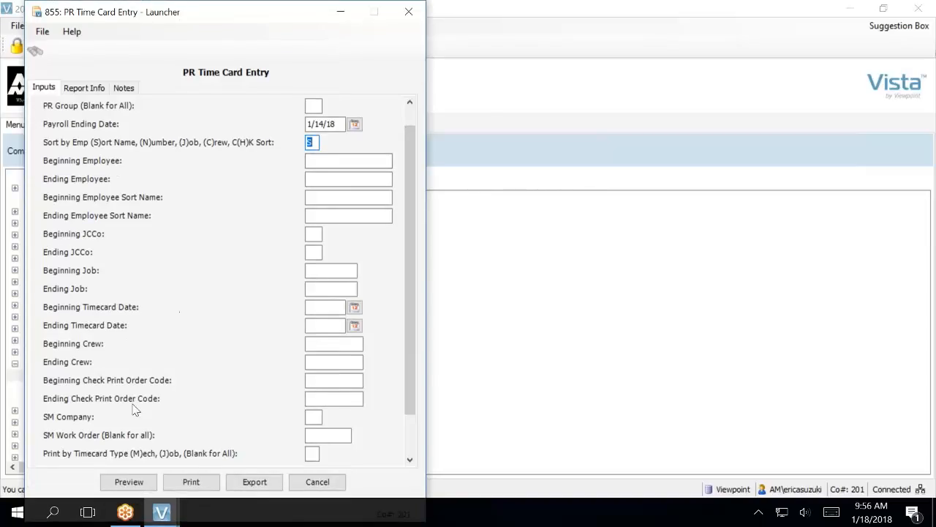
{"action": "left_click", "coordinate": [132, 480]}
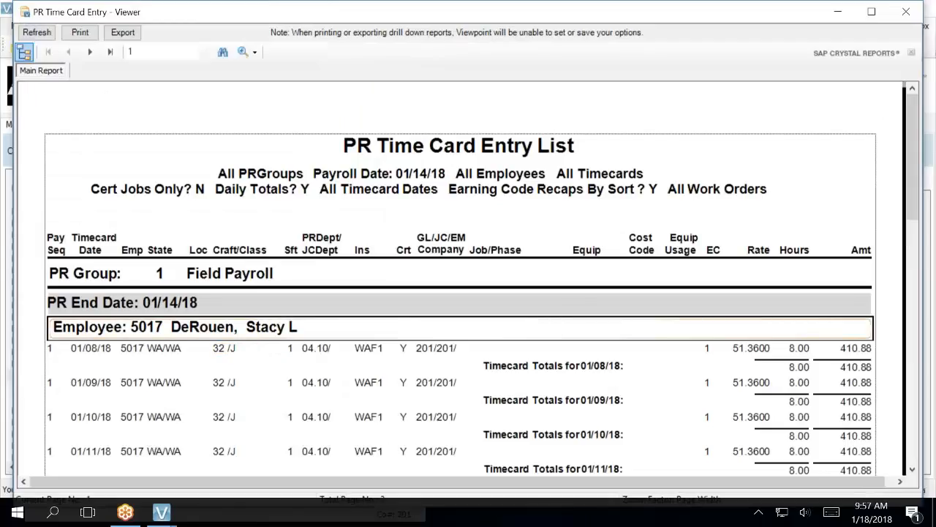
Review the employee's daily timecards and earnings code recap in the preview, and close the time card report
{"action": "scroll", "coordinate": [246, 335], "scroll_direction": "down", "scroll_amount": 4}
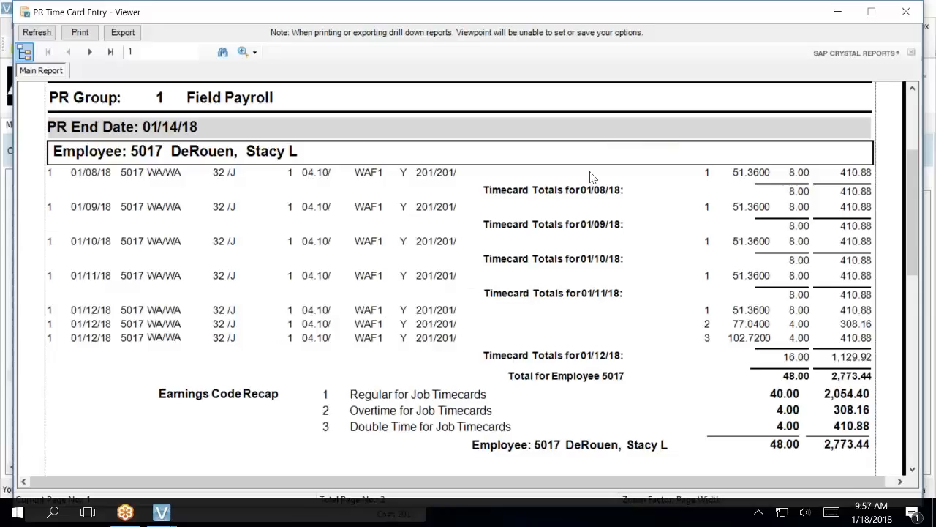
{"action": "left_click", "coordinate": [905, 11]}
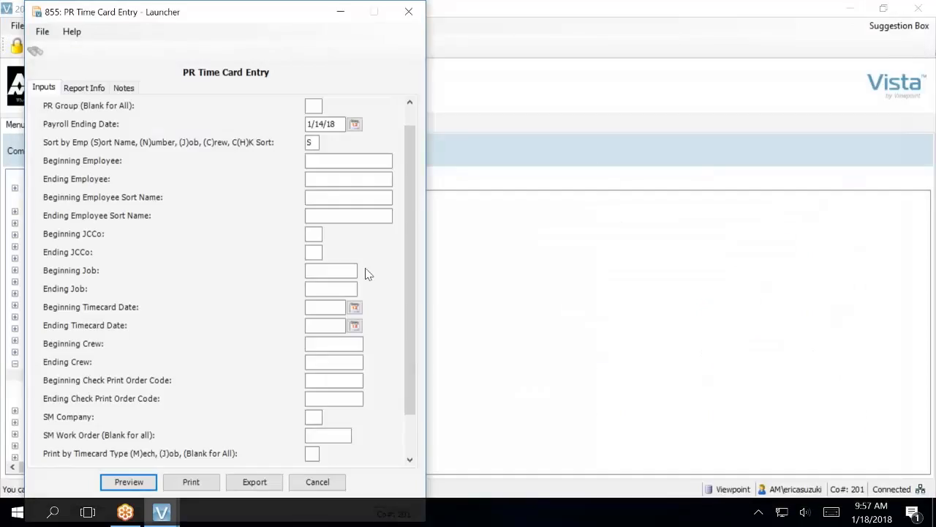
{"action": "left_click", "coordinate": [303, 481]}
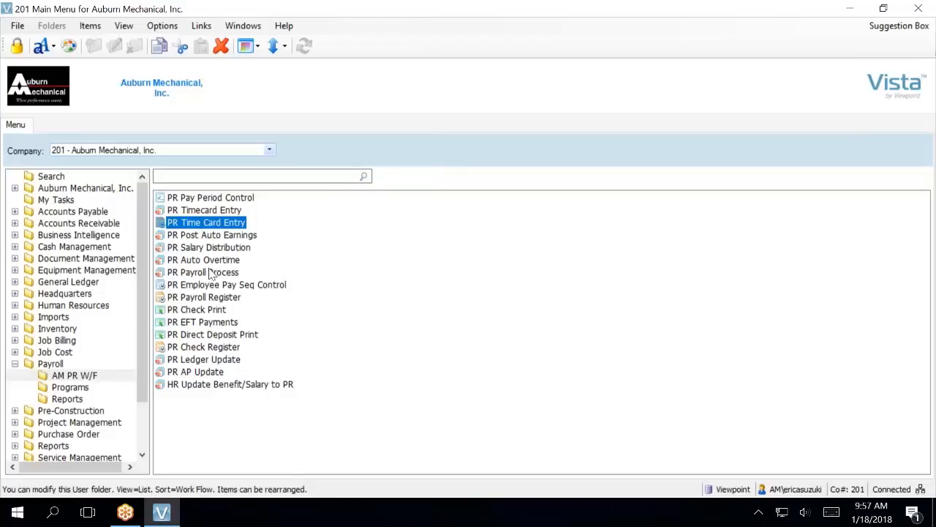
Preview the PR Payroll Register for PR group 1 with a payroll ending date of 1/14/18
{"action": "left_click", "coordinate": [206, 302]}
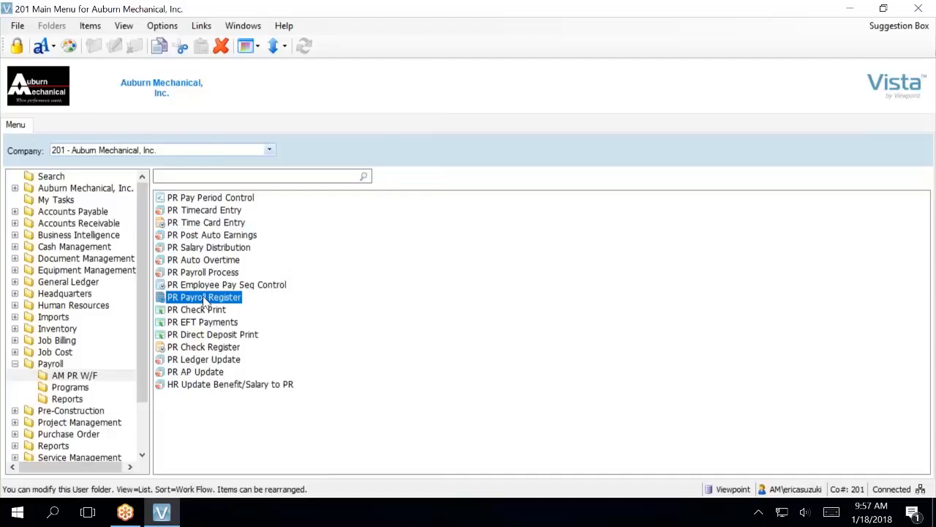
{"action": "double_click", "coordinate": [205, 301]}
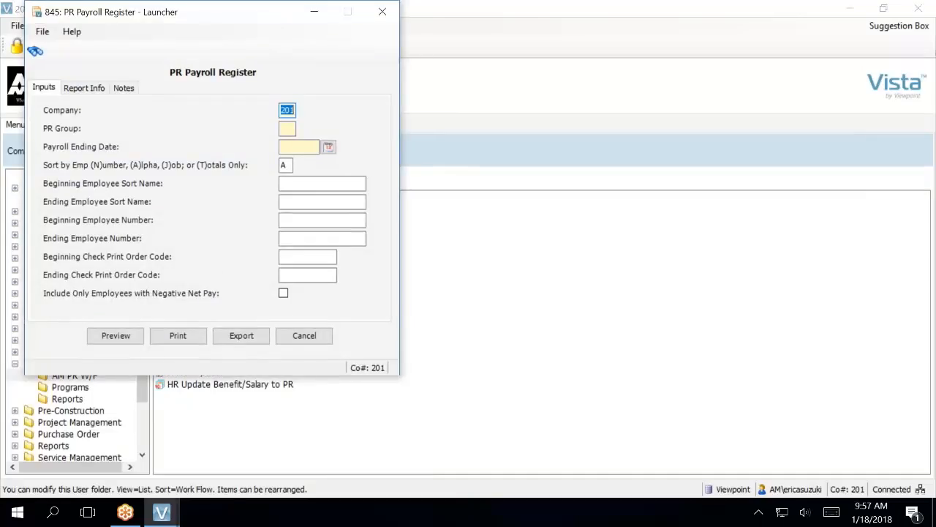
{"action": "key", "text": "Tab"}
{"action": "type", "text": "11/14/18"}
{"action": "key", "text": "Tab"}
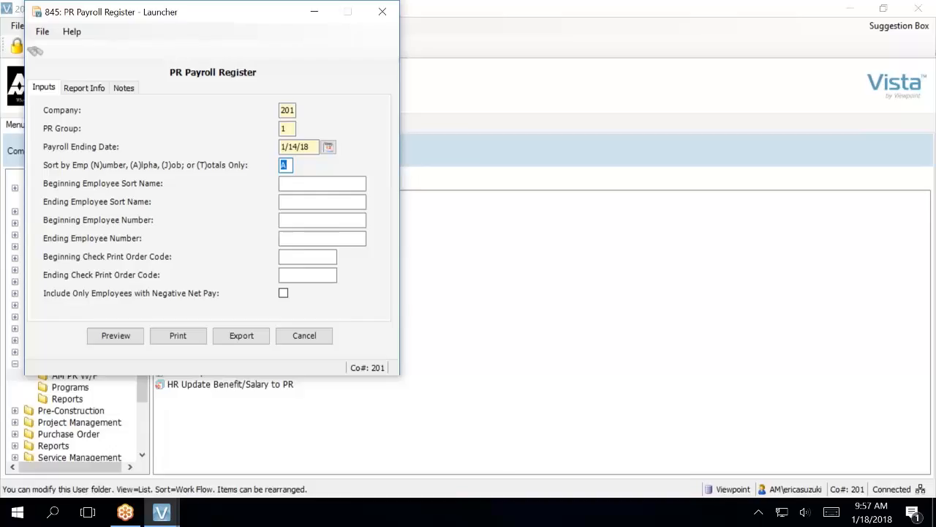
{"action": "left_click", "coordinate": [95, 337]}
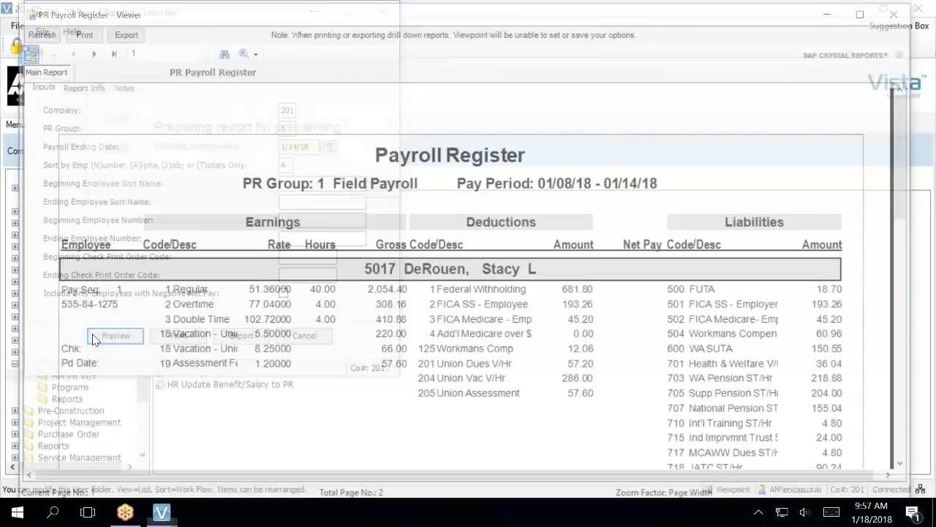
Review the employee's earnings, deductions and liabilities in the register preview, and close the payroll register
{"action": "scroll", "coordinate": [93, 338], "scroll_direction": "down", "scroll_amount": 3}
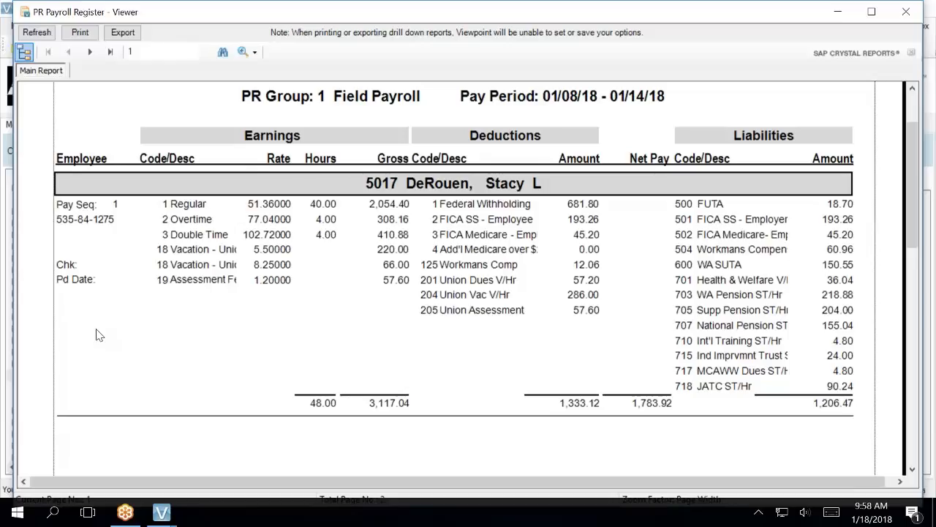
{"action": "left_click", "coordinate": [154, 234]}
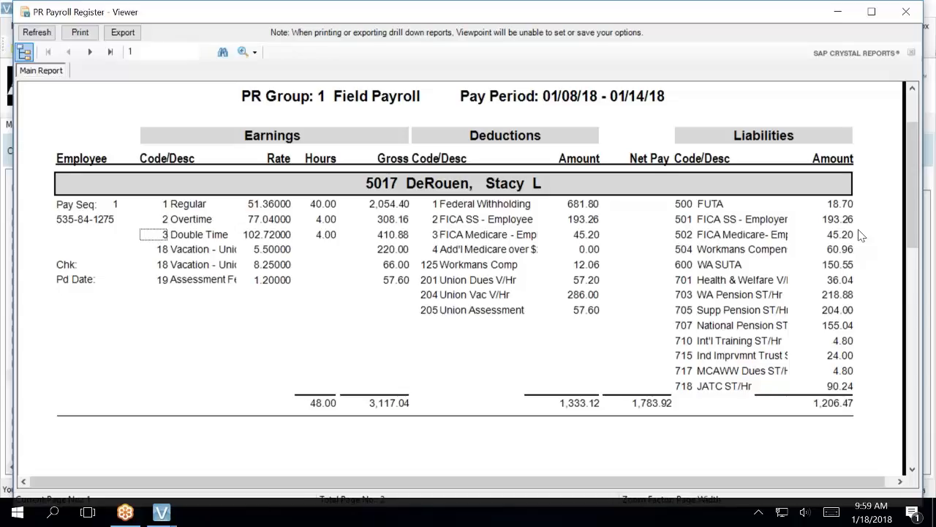
{"action": "left_click", "coordinate": [907, 15]}
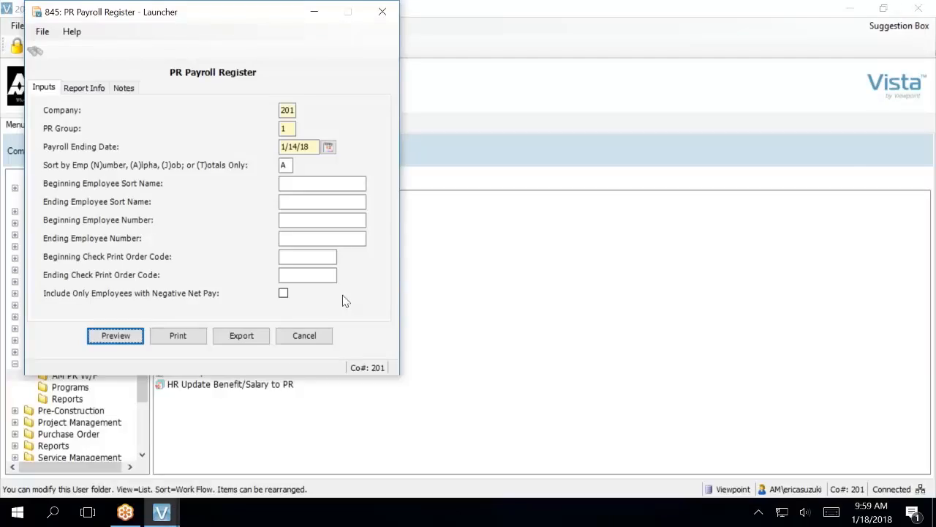
{"action": "left_click", "coordinate": [290, 340]}
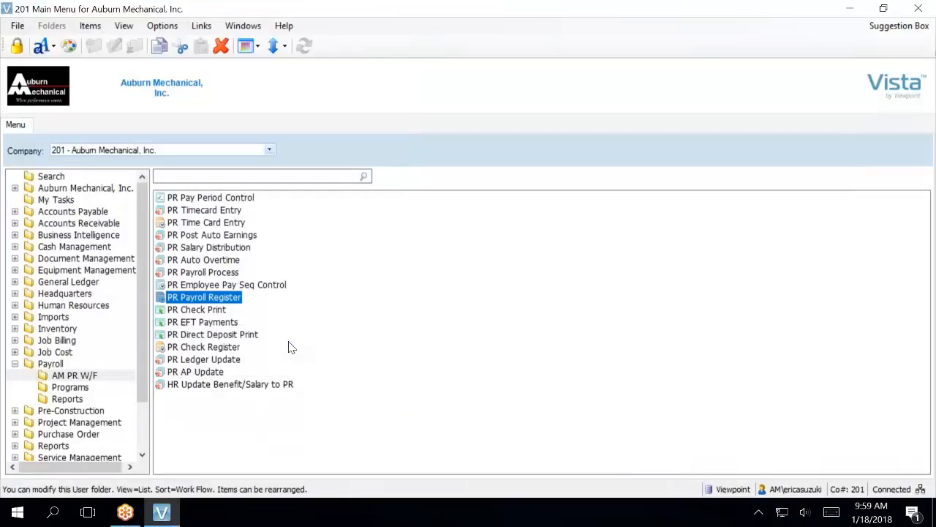
Open PR Employee Pay Seq Control, list its records, select the one ending 1/14/18 and maximize the form
{"action": "left_click", "coordinate": [258, 287]}
{"action": "double_click", "coordinate": [258, 288]}
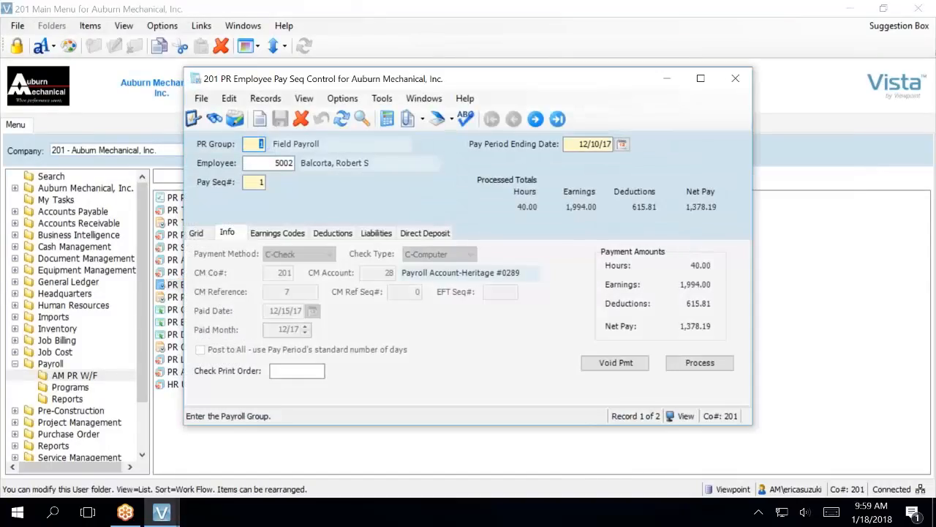
{"action": "left_click", "coordinate": [196, 233]}
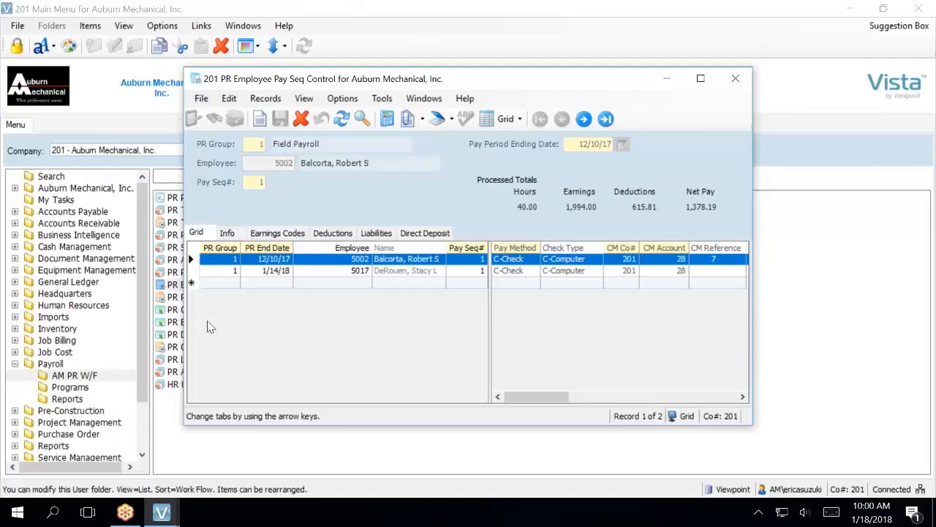
{"action": "left_click", "coordinate": [215, 271]}
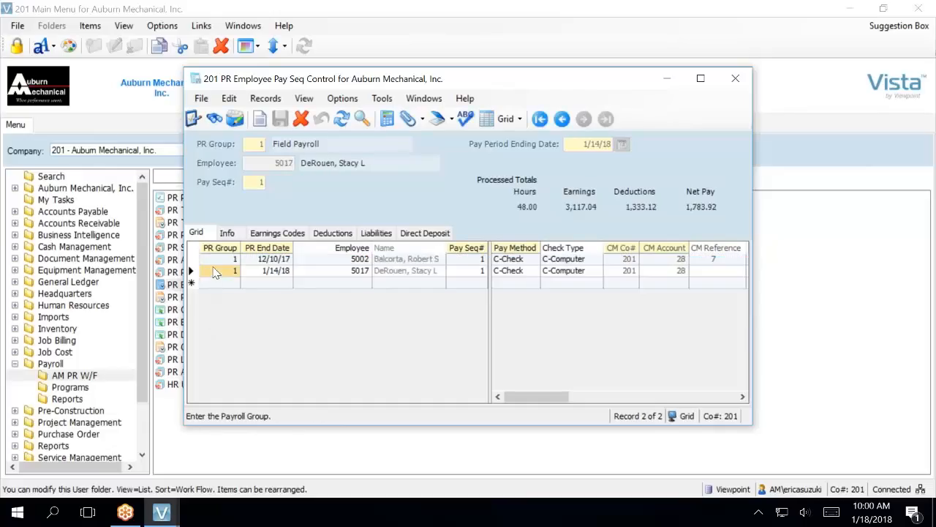
{"action": "left_click", "coordinate": [700, 77]}
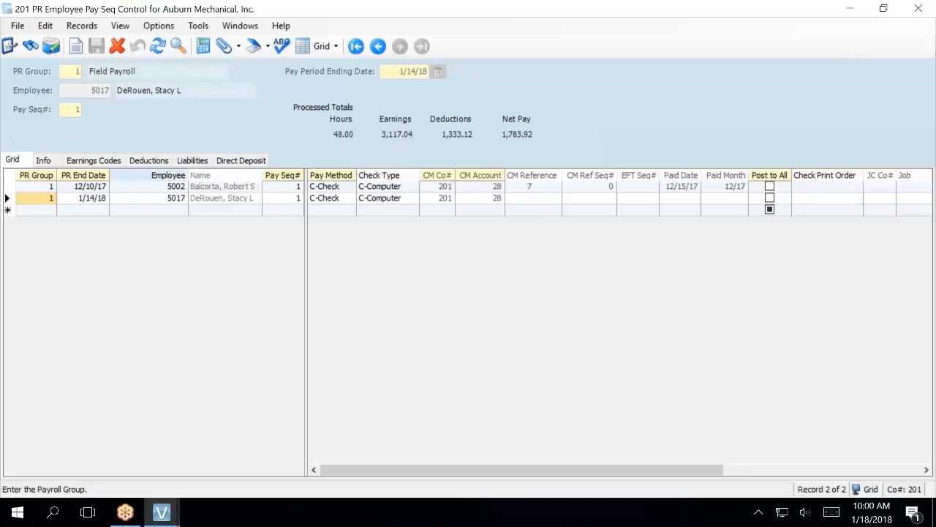
Examine the employee's earnings codes, deductions, liabilities and direct deposit for the pay sequence, and close PR Employee Pay Seq Control
{"action": "left_click", "coordinate": [114, 165]}
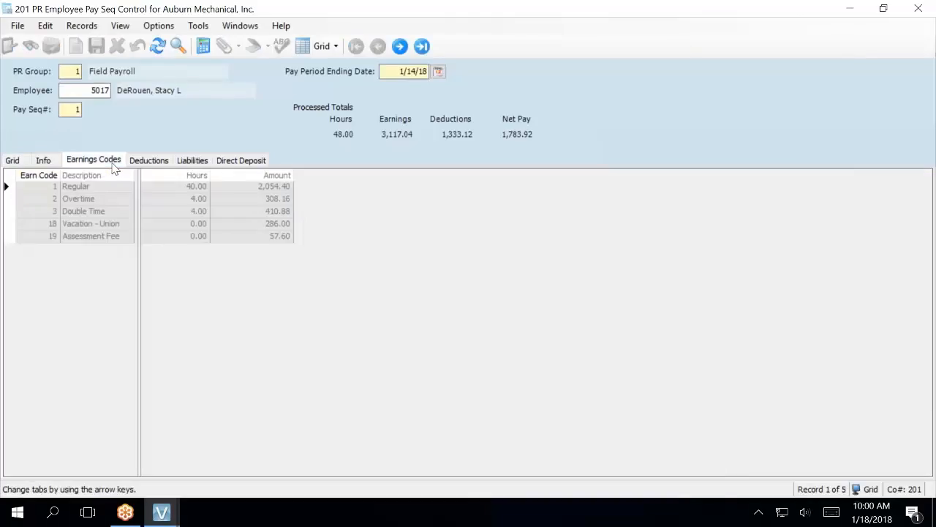
{"action": "left_click", "coordinate": [142, 160]}
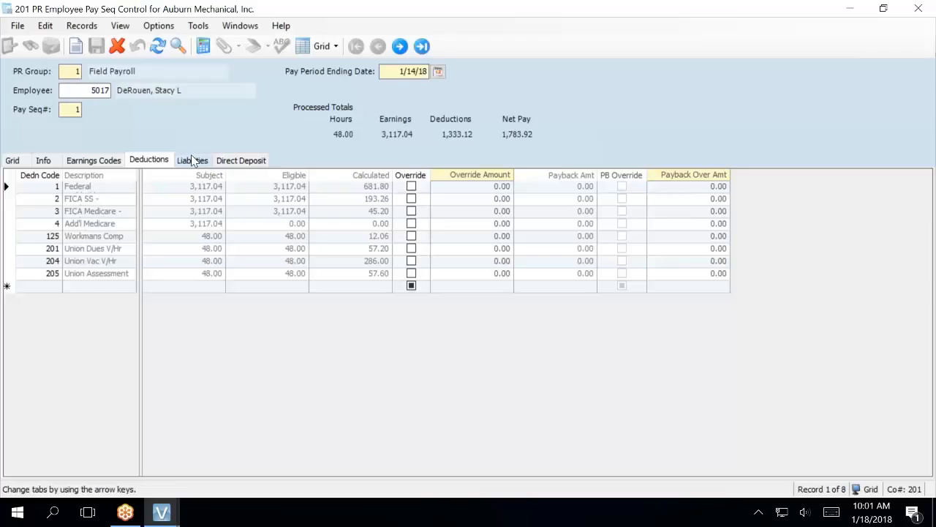
{"action": "left_click", "coordinate": [193, 161]}
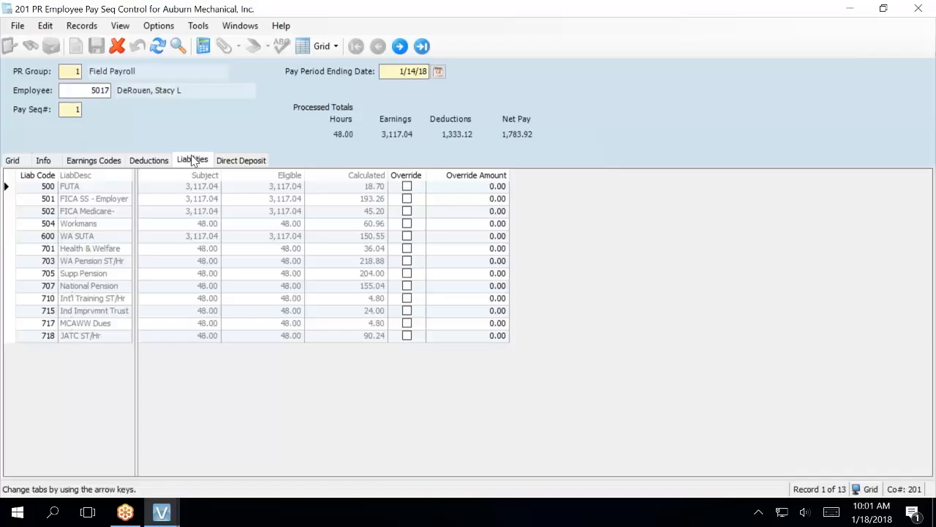
{"action": "left_click", "coordinate": [235, 162]}
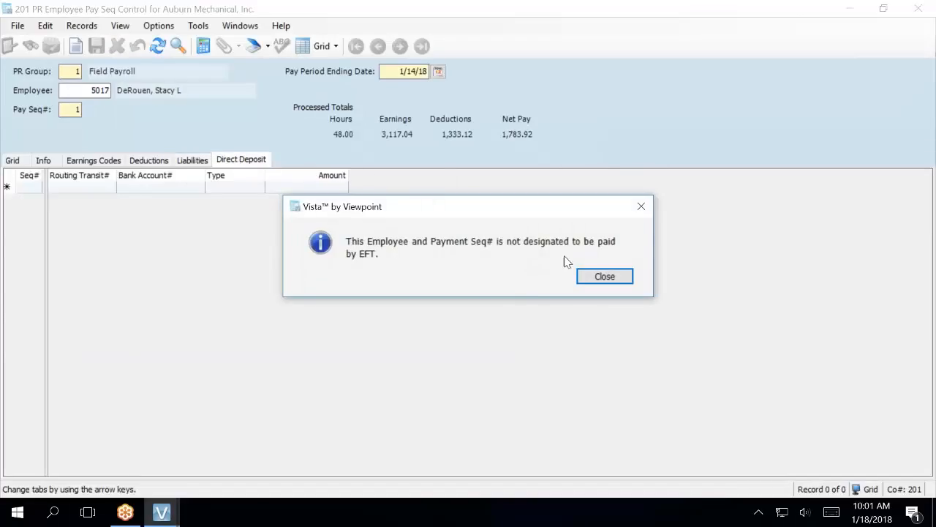
{"action": "left_click", "coordinate": [605, 276]}
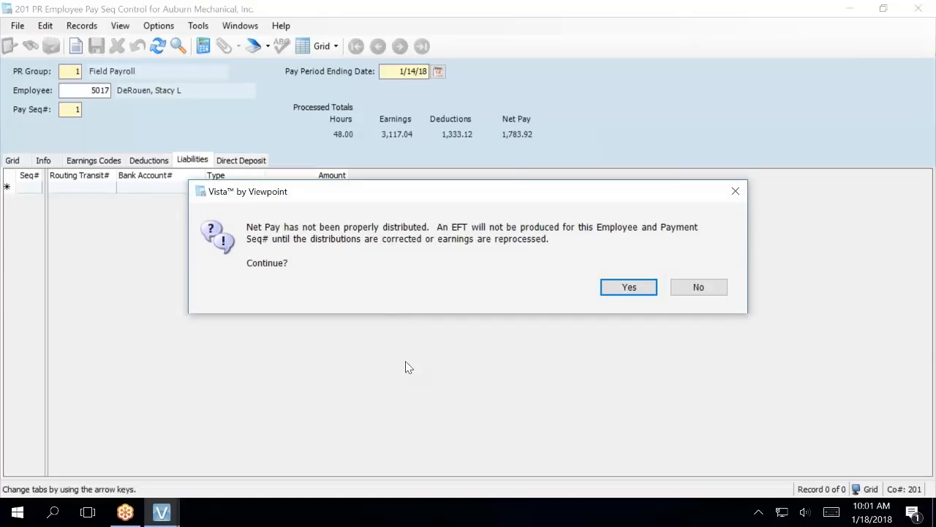
{"action": "left_click", "coordinate": [626, 287]}
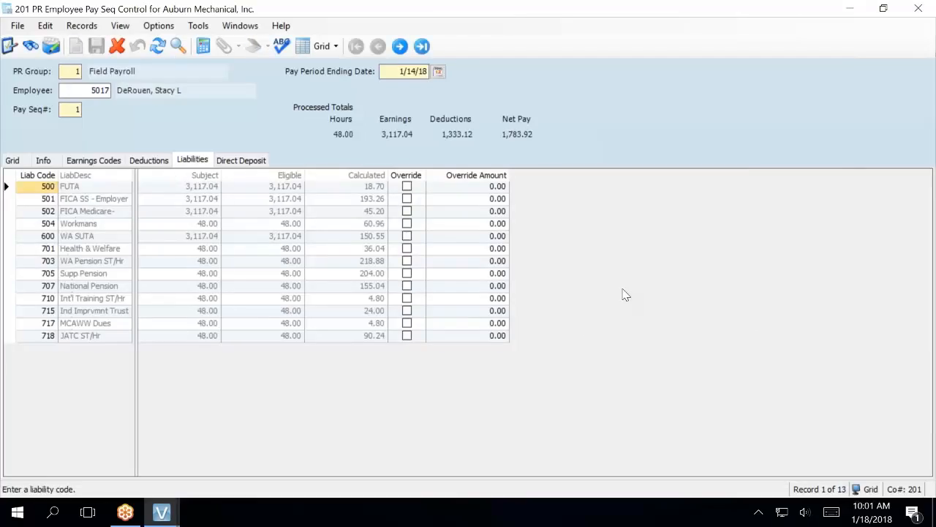
{"action": "left_click", "coordinate": [9, 160]}
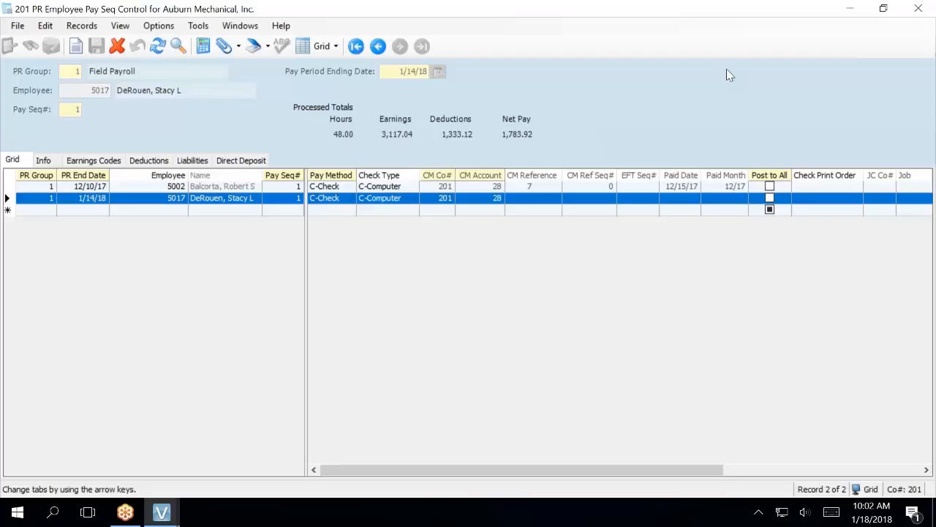
{"action": "left_click", "coordinate": [918, 9]}
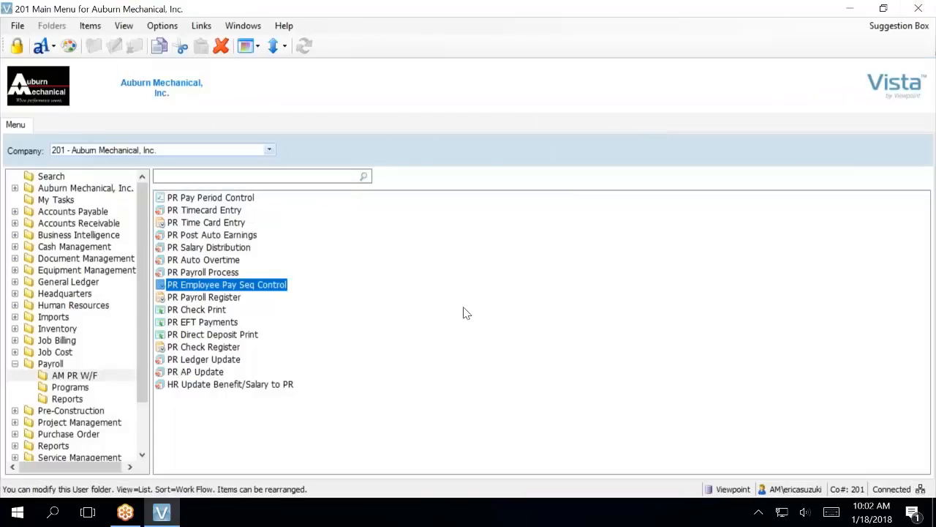
Open PR Check Print for PR group 1, pay period ending 1/14/18, and set the paid date to 1/19/18
{"action": "left_click", "coordinate": [215, 311]}
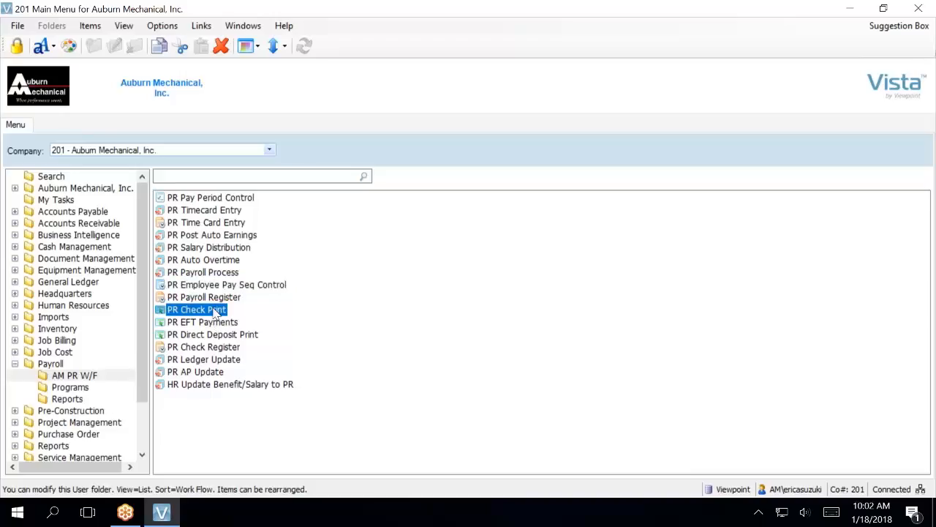
{"action": "double_click", "coordinate": [215, 311]}
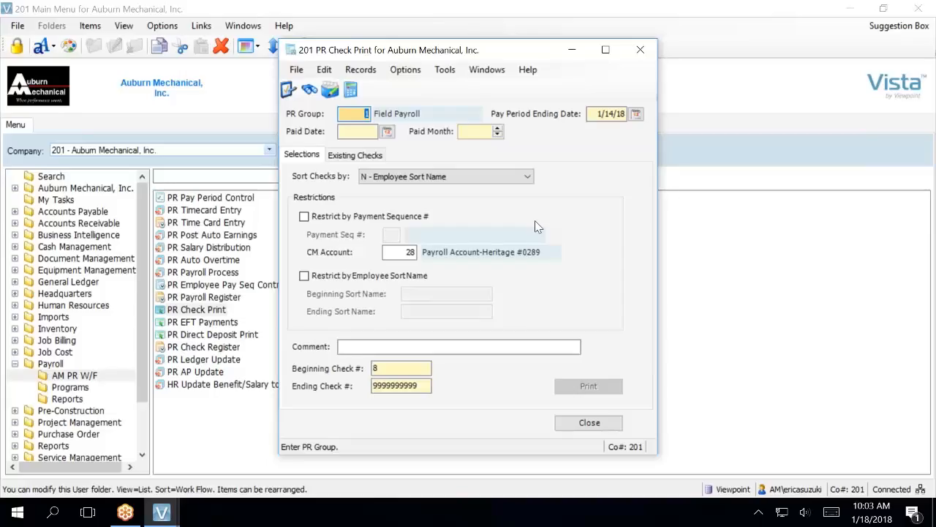
{"action": "key", "text": "Tab"}
{"action": "key", "text": "Tab"}
{"action": "type", "text": "19"}
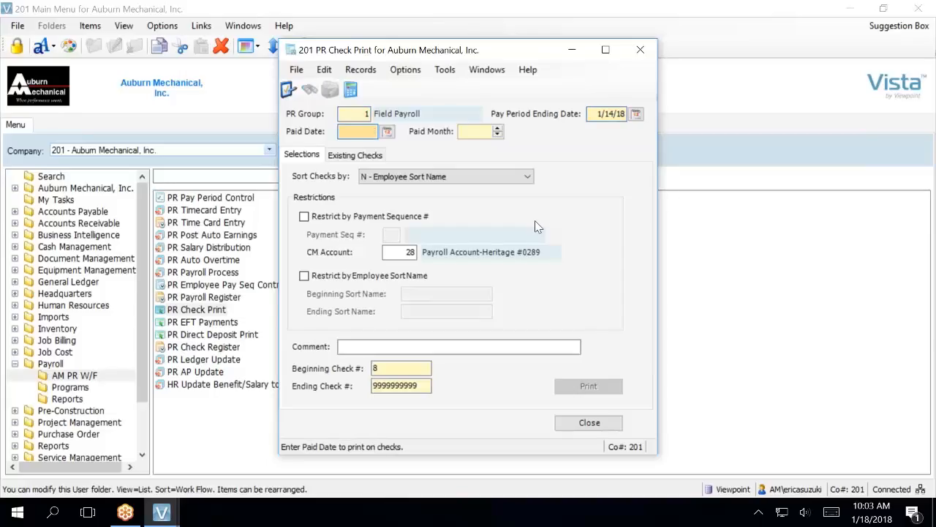
{"action": "key", "text": "Tab"}
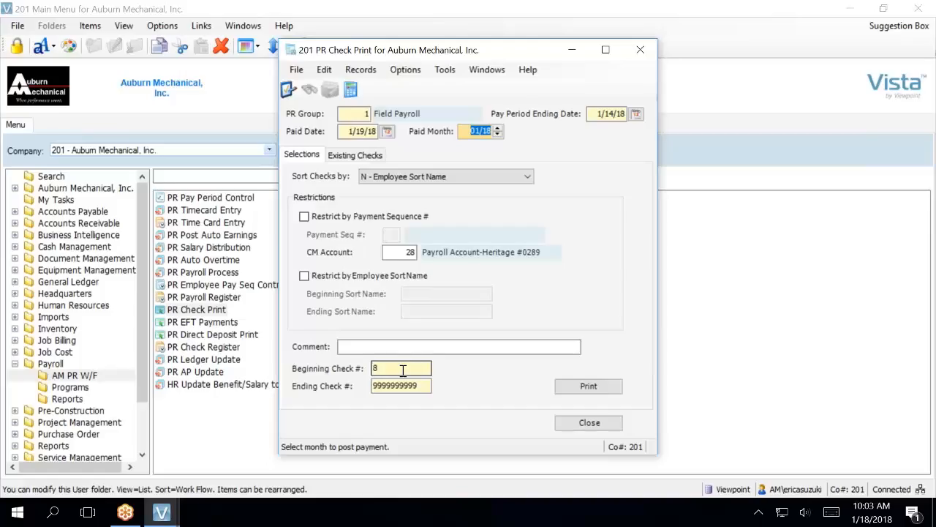
Print the check with MXW_PDF_Printer, save the report to the Desktop as the PDF PR Check Print, and close the export options
{"action": "left_click", "coordinate": [584, 385]}
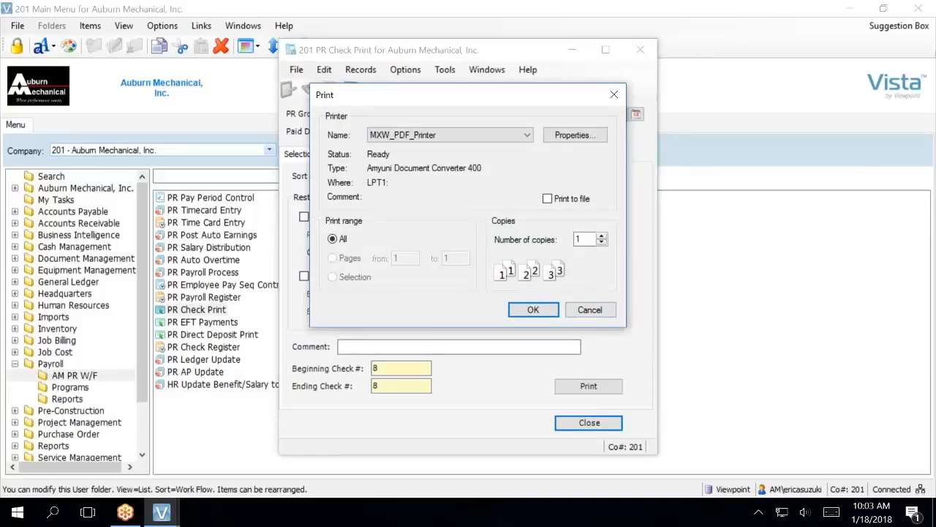
{"action": "left_click", "coordinate": [534, 310]}
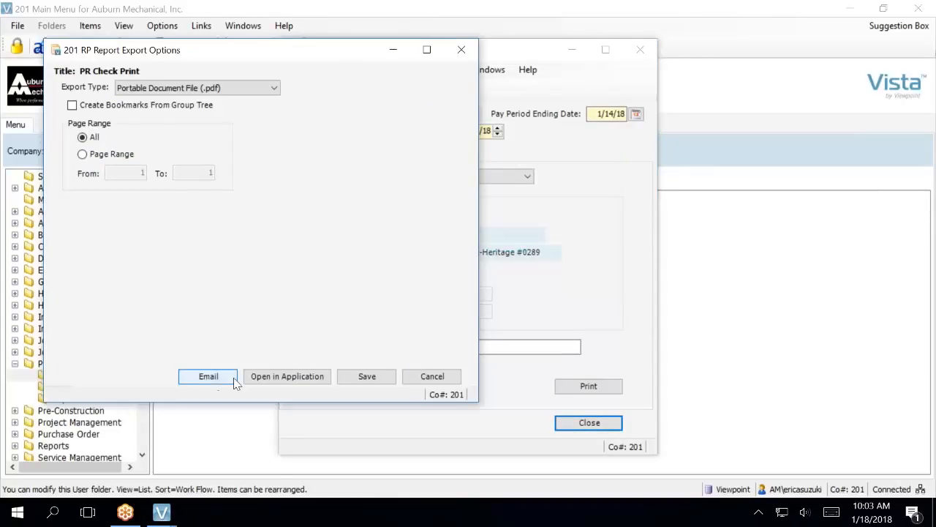
{"action": "left_click", "coordinate": [387, 379]}
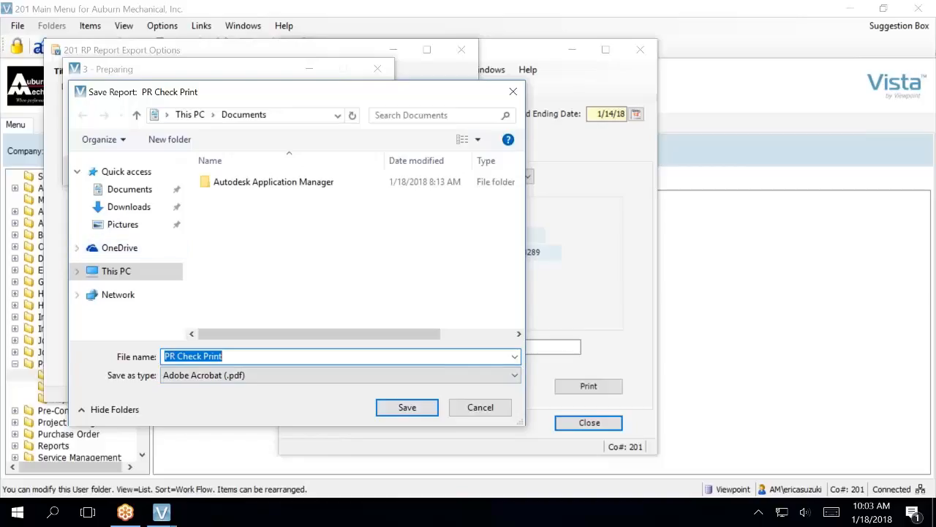
{"action": "left_click", "coordinate": [109, 272]}
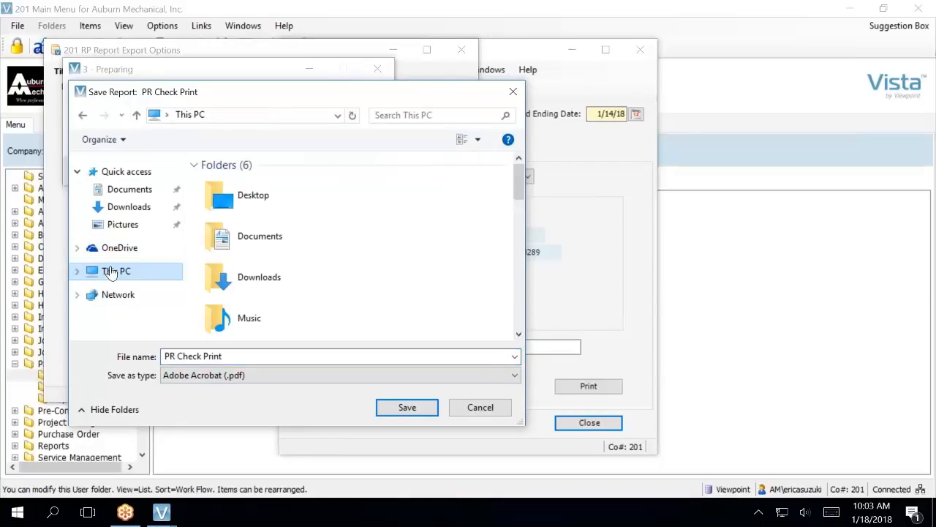
{"action": "left_click", "coordinate": [245, 197]}
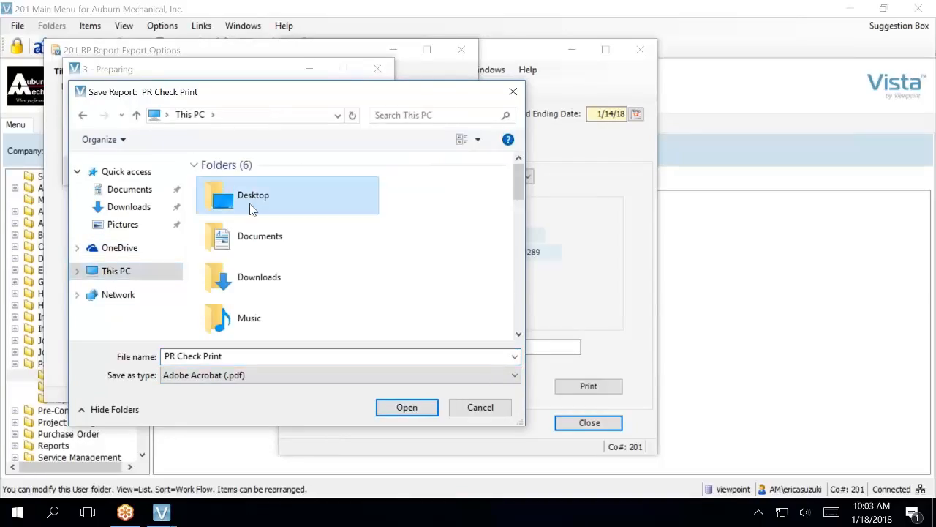
{"action": "left_click", "coordinate": [401, 412]}
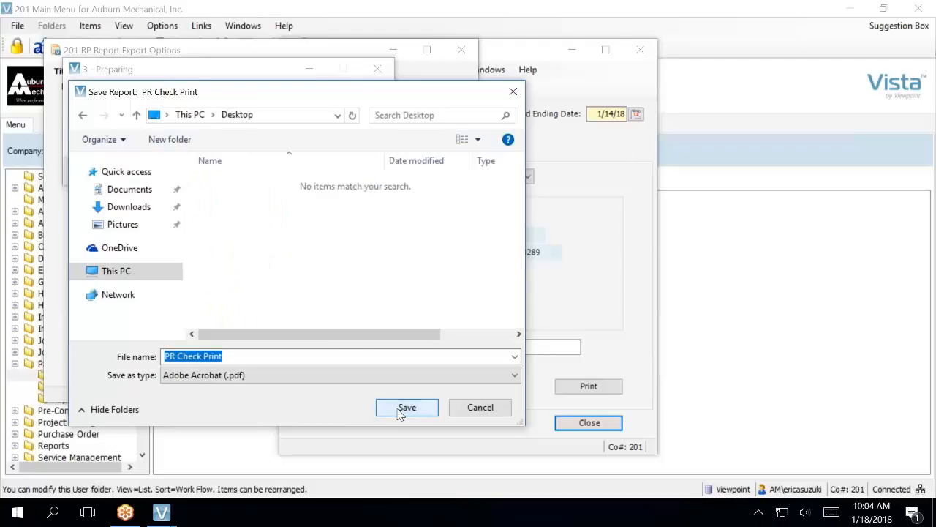
{"action": "left_click", "coordinate": [403, 411]}
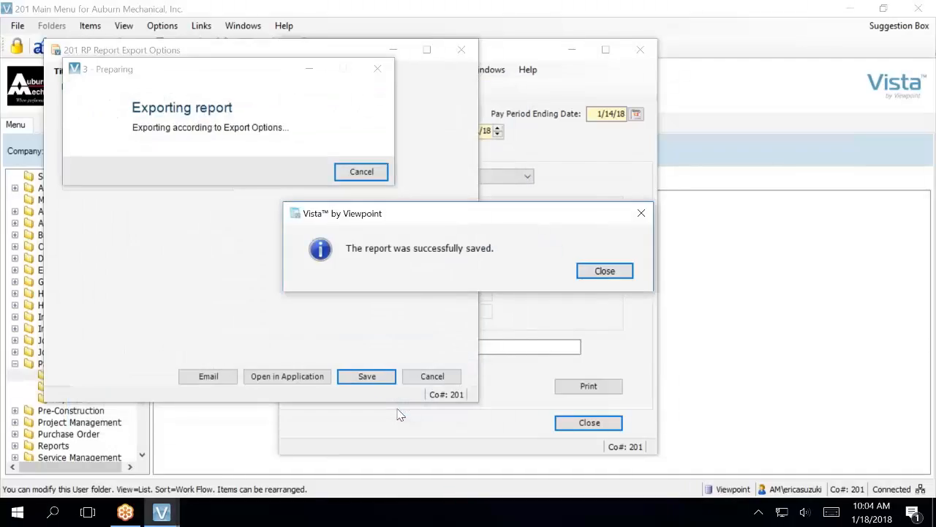
{"action": "left_click", "coordinate": [583, 272]}
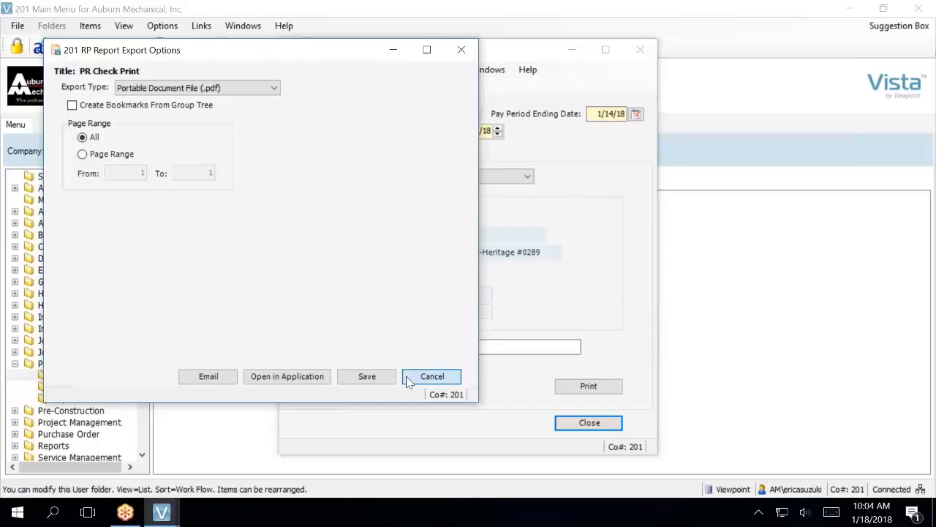
{"action": "left_click", "coordinate": [431, 377]}
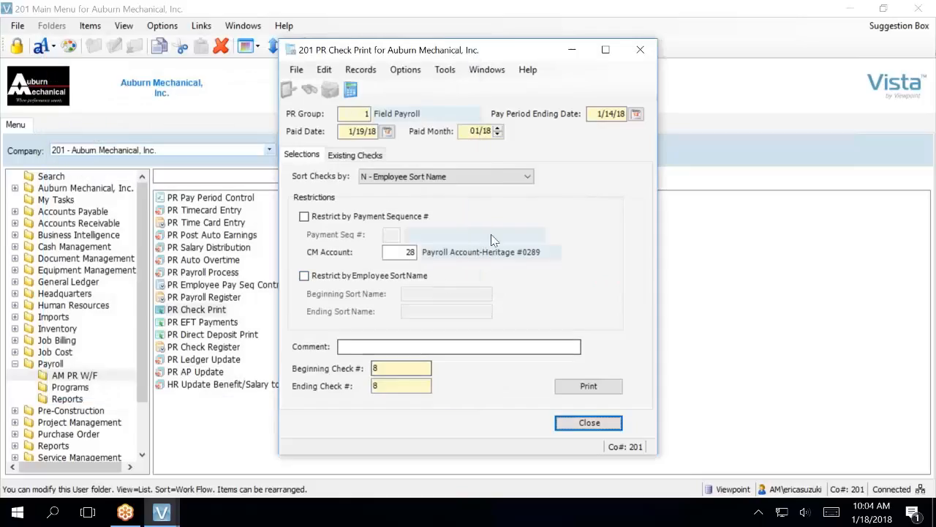
Search Windows for the desktop and open the Desktop folder from the results
{"action": "left_click", "coordinate": [56, 515]}
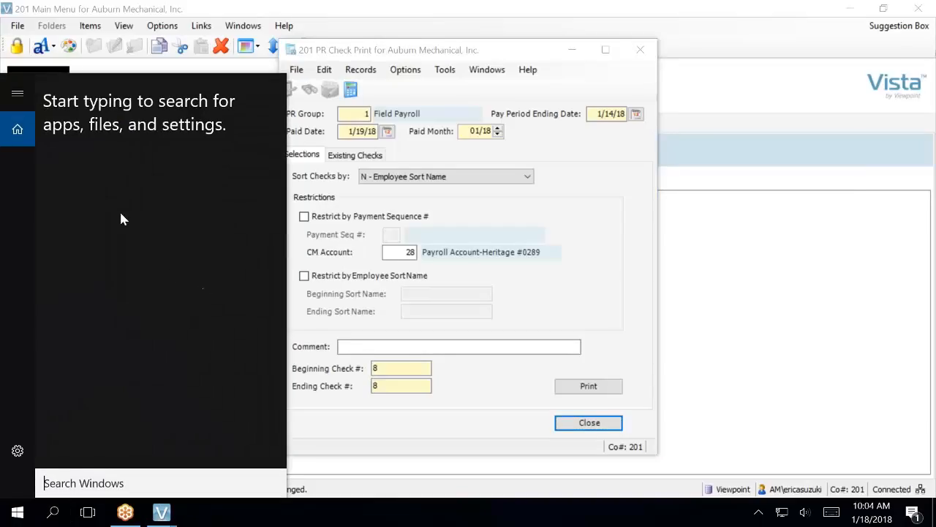
{"action": "left_click", "coordinate": [19, 99]}
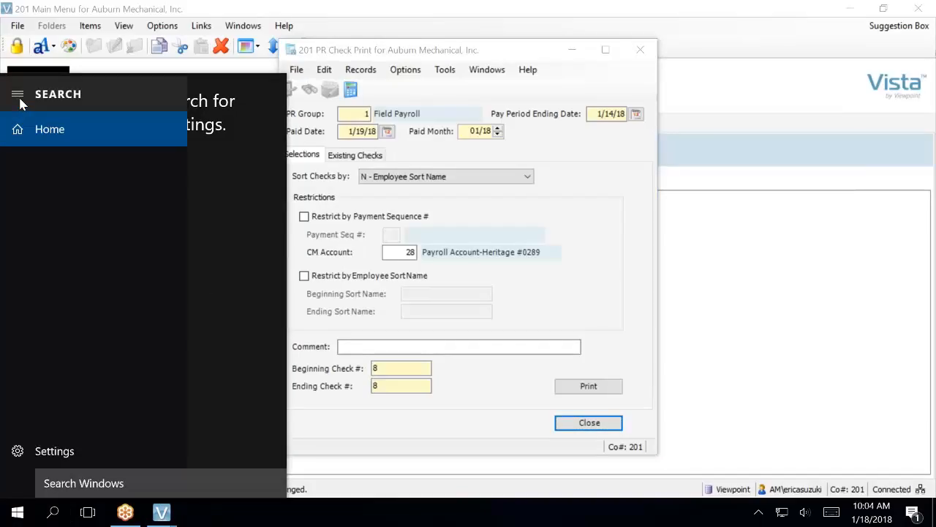
{"action": "left_click", "coordinate": [19, 98]}
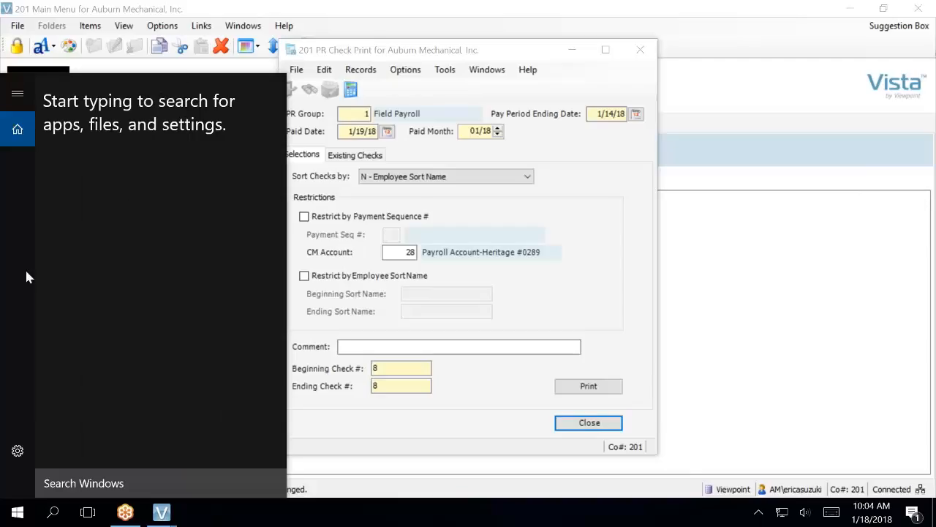
{"action": "left_click", "coordinate": [65, 479]}
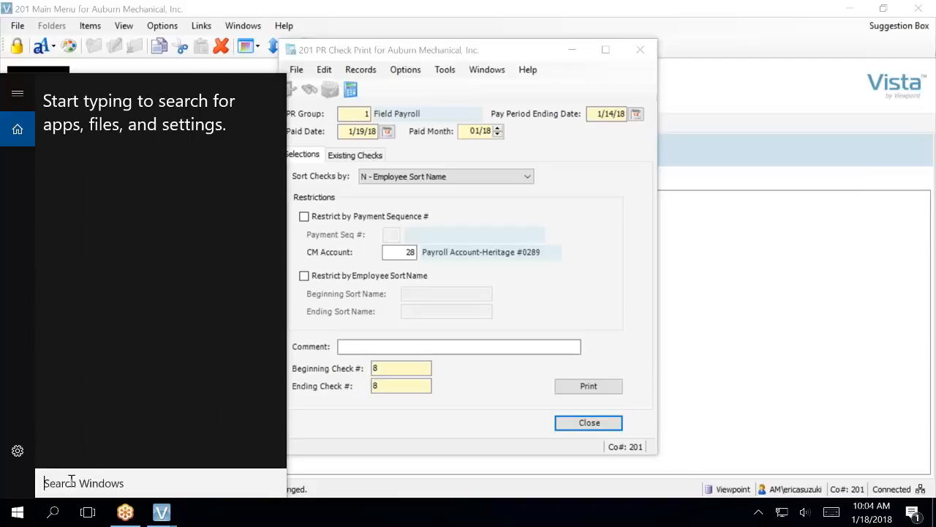
{"action": "type", "text": "deskto"}
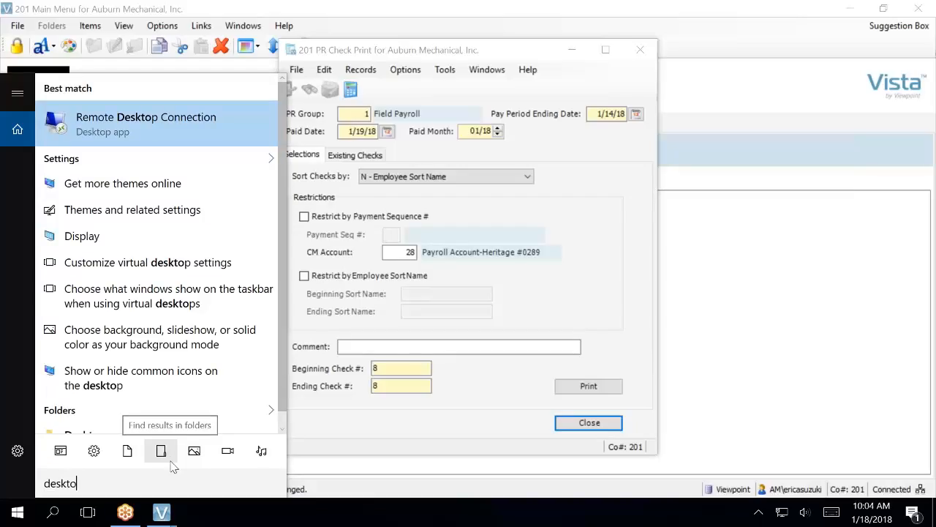
{"action": "scroll", "coordinate": [182, 393], "scroll_direction": "down", "scroll_amount": 1}
{"action": "left_click", "coordinate": [110, 422]}
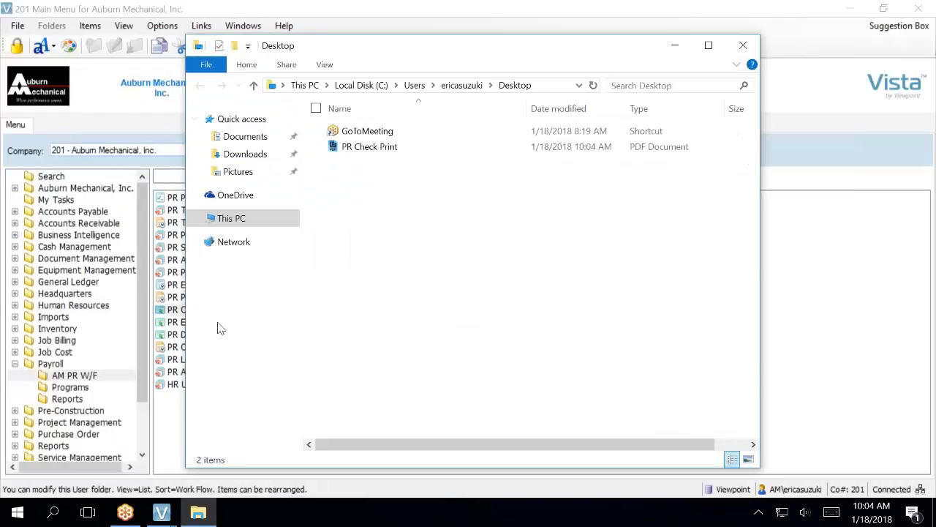
Open the PR Check Print PDF in Revu, accepting the default profile and look, skipping Studio login and dismissing the default-viewer setup
{"action": "left_click", "coordinate": [371, 148]}
{"action": "double_click", "coordinate": [371, 148]}
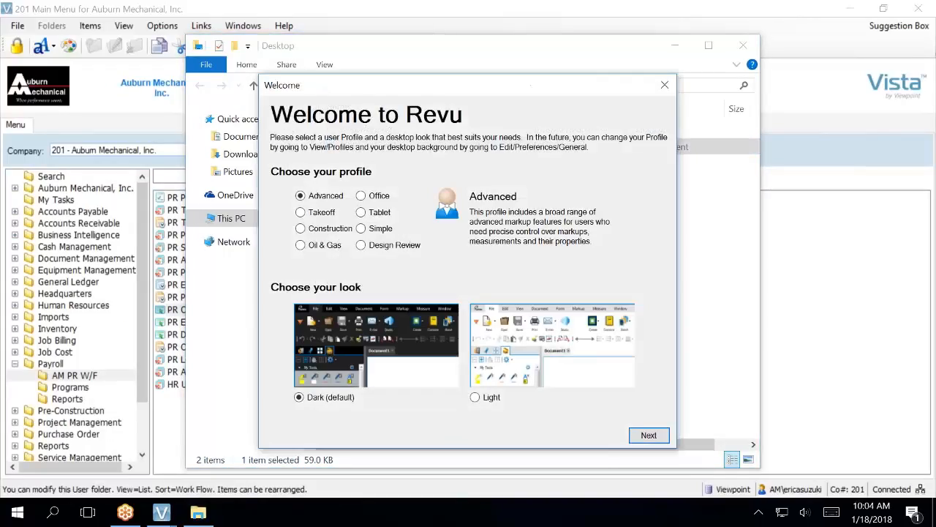
{"action": "left_click", "coordinate": [648, 435]}
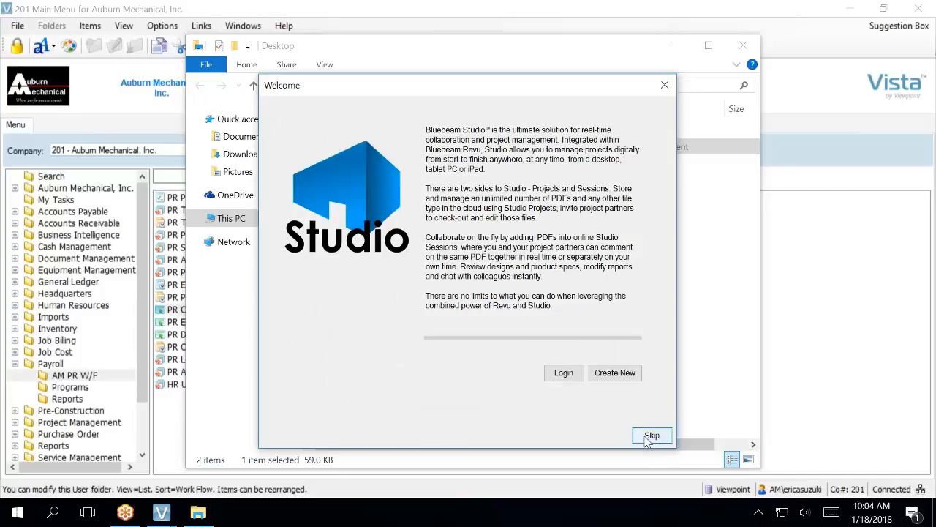
{"action": "left_click", "coordinate": [651, 436]}
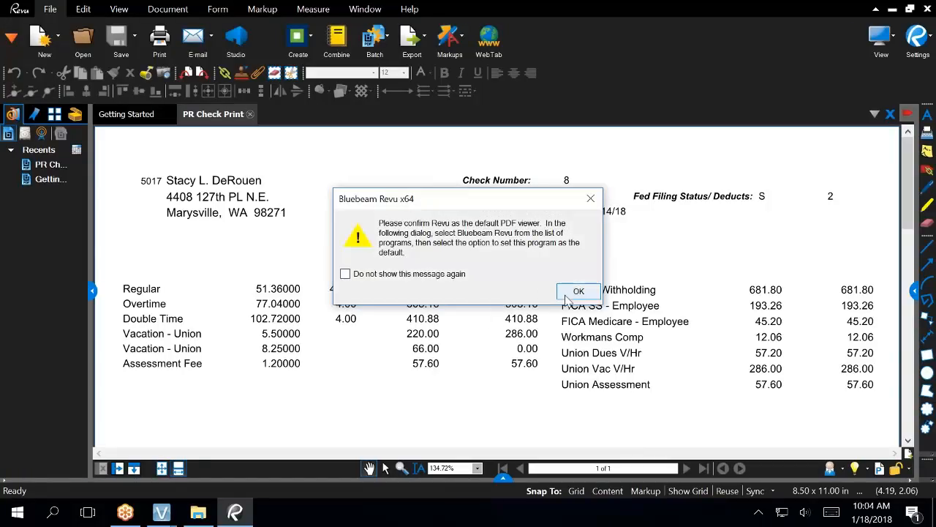
{"action": "left_click", "coordinate": [346, 274]}
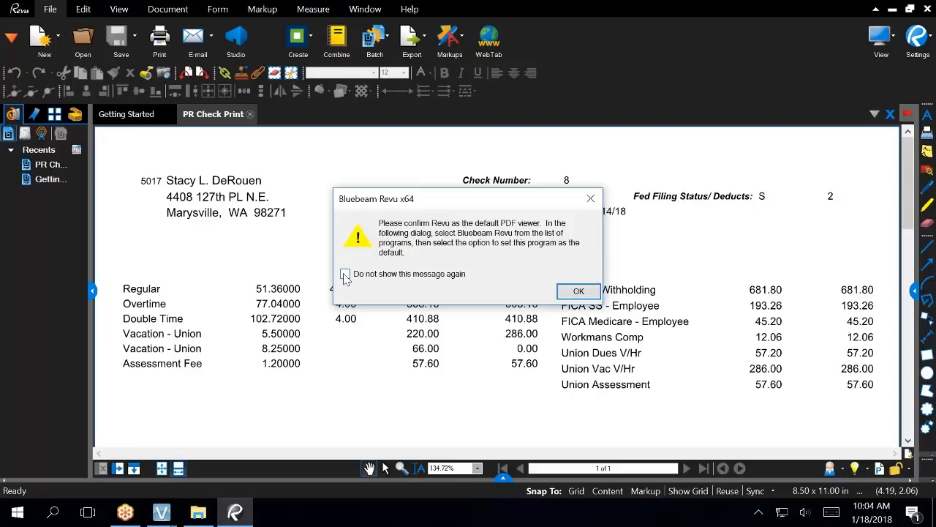
{"action": "left_click", "coordinate": [578, 291]}
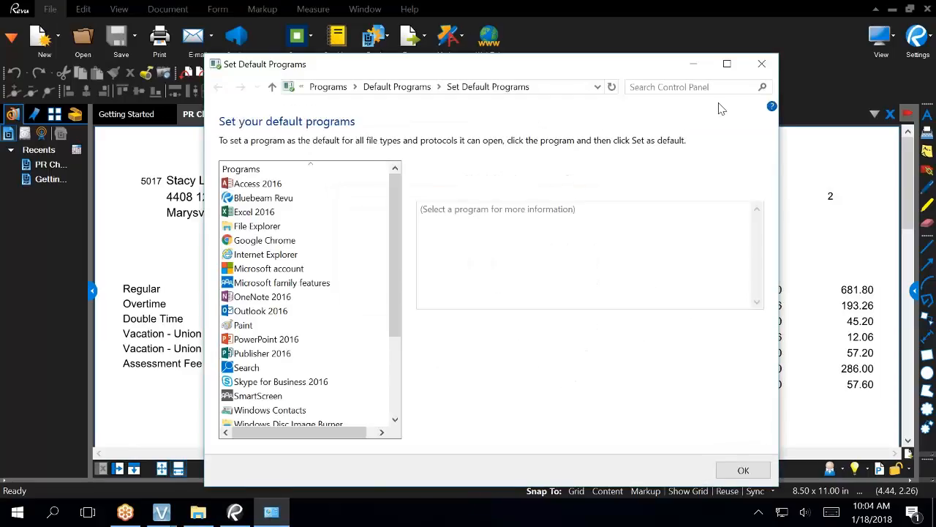
{"action": "left_click", "coordinate": [762, 64]}
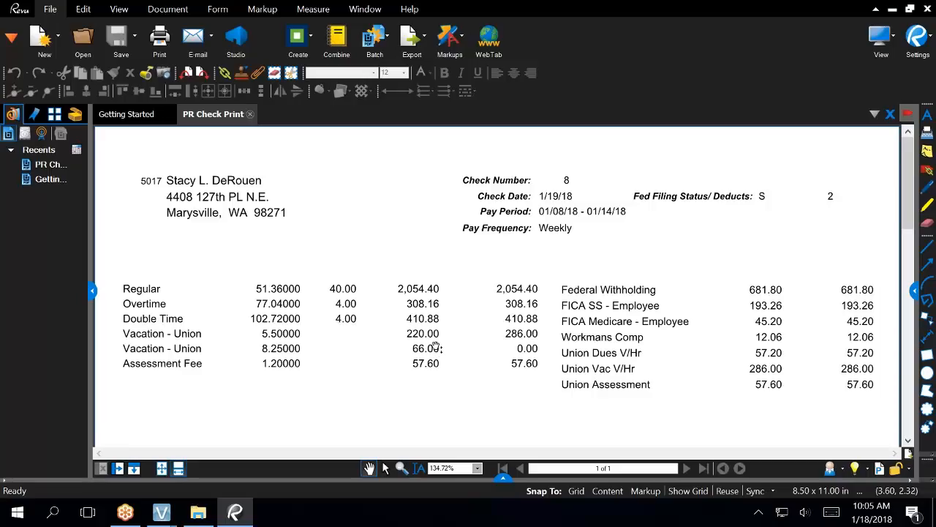
Examine the check stub's earnings, deductions and totals, view the whole check page, and close Revu
{"action": "scroll", "coordinate": [436, 347], "scroll_direction": "down", "scroll_amount": 6}
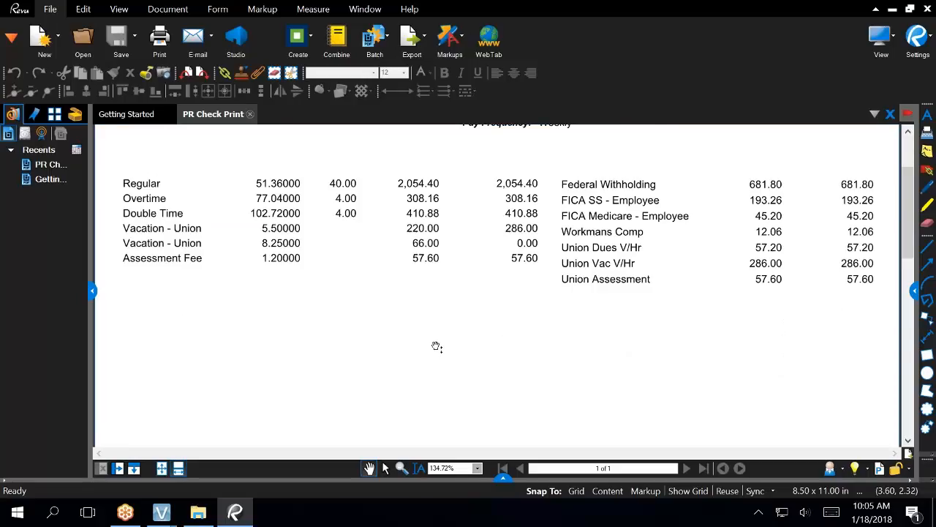
{"action": "scroll", "coordinate": [436, 347], "scroll_direction": "down", "scroll_amount": 1}
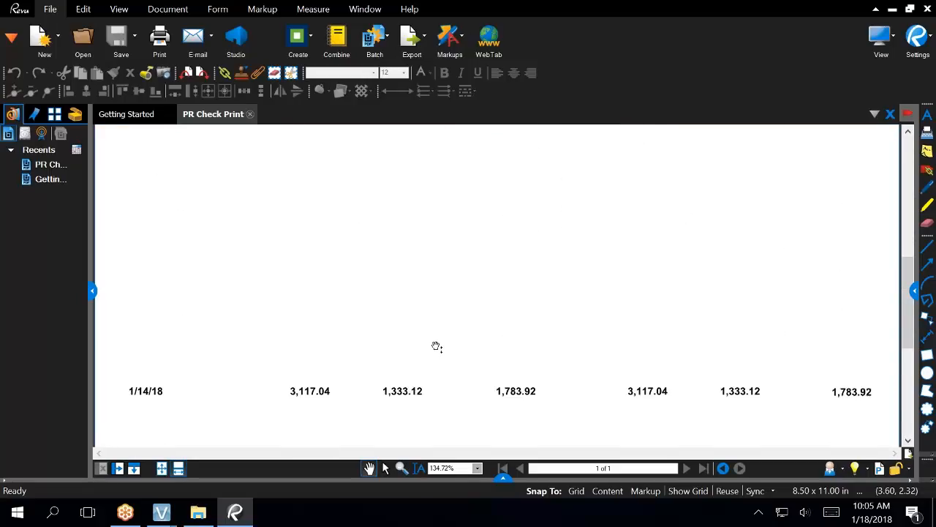
{"action": "left_click", "coordinate": [161, 472]}
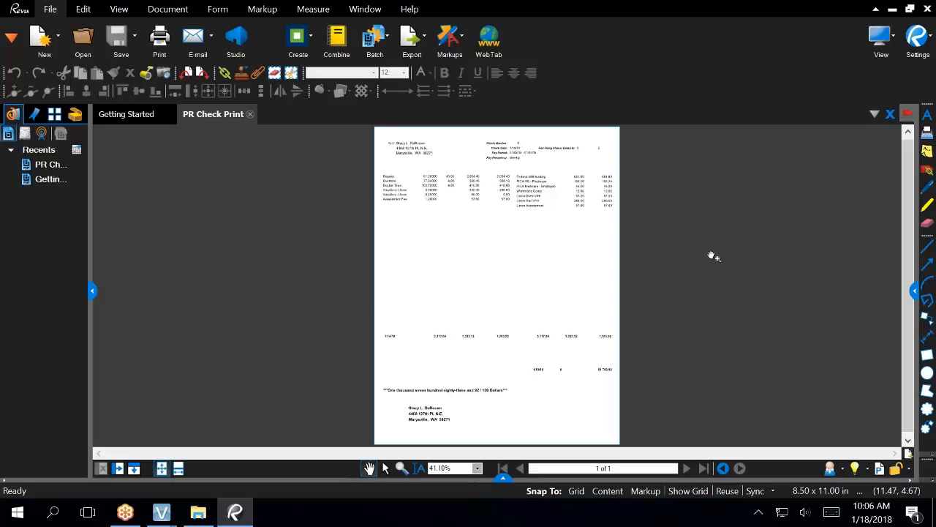
{"action": "left_click", "coordinate": [929, 7]}
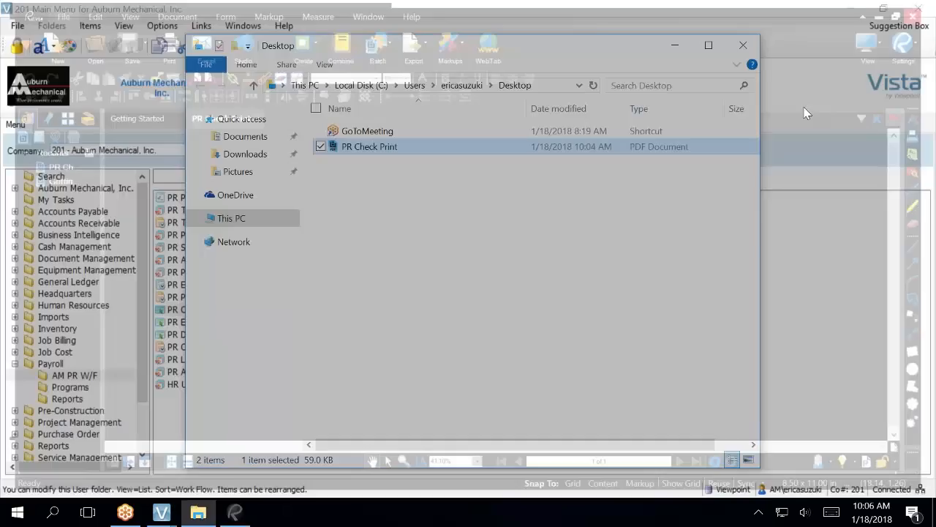
Delete the PR Check Print PDF from the Desktop, and close the folder and the PR Check Print form
{"action": "right_click", "coordinate": [359, 151]}
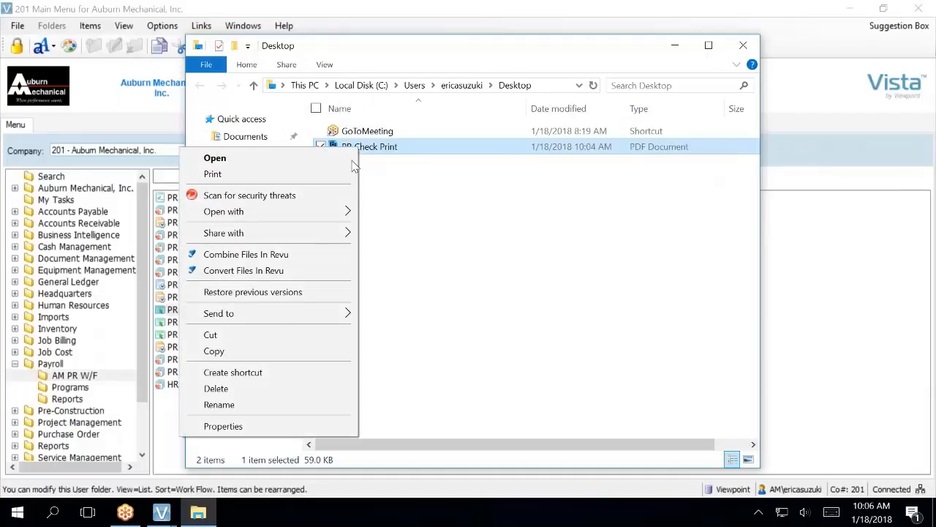
{"action": "left_click", "coordinate": [276, 388]}
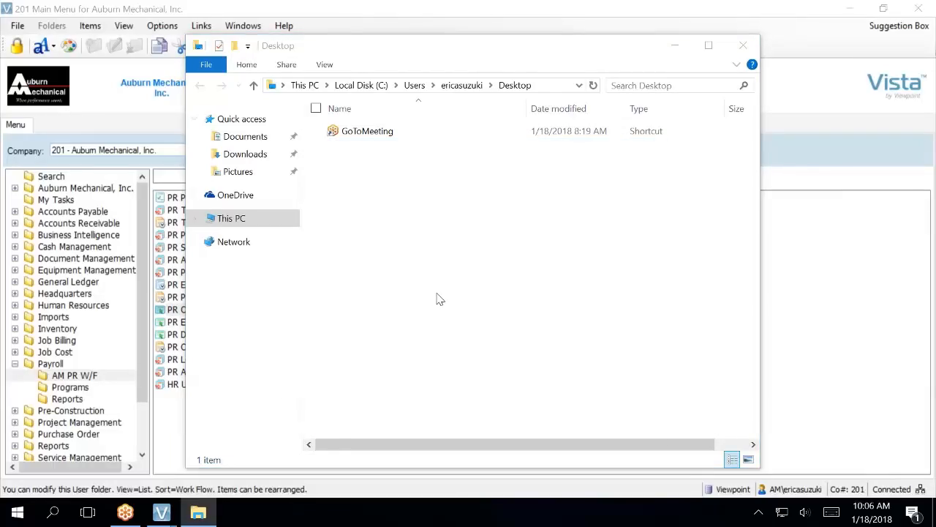
{"action": "left_click", "coordinate": [743, 46]}
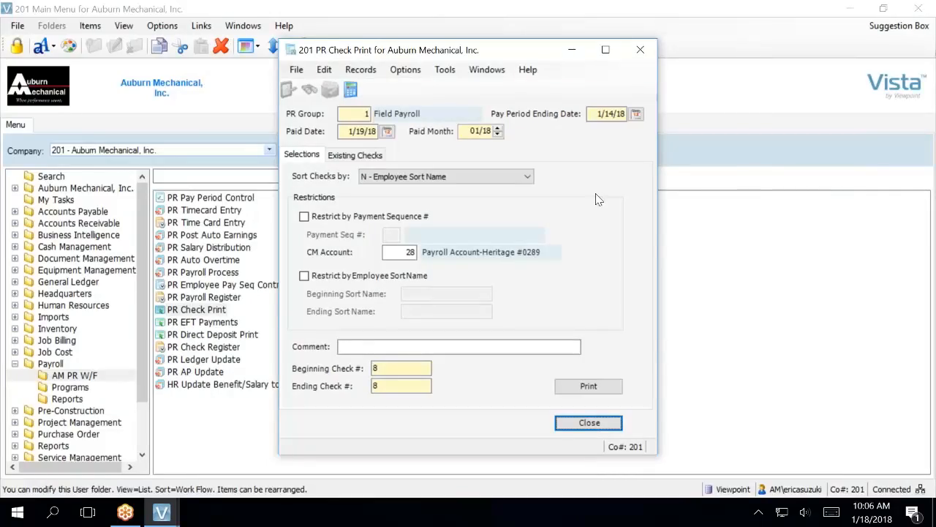
{"action": "left_click", "coordinate": [647, 50]}
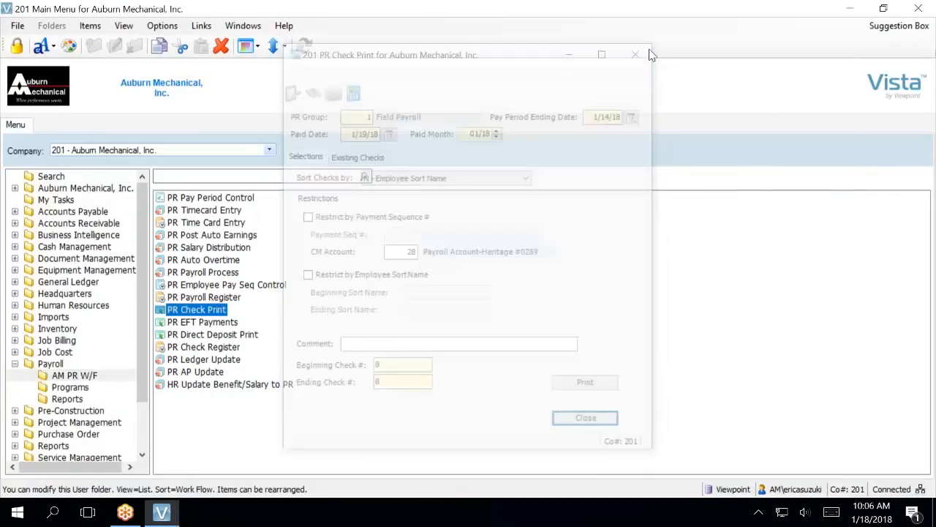
Open PR Employee Pay Seq Control, review the check's payment information and the records grid, and close the form
{"action": "left_click", "coordinate": [153, 518]}
{"action": "left_click", "coordinate": [155, 517]}
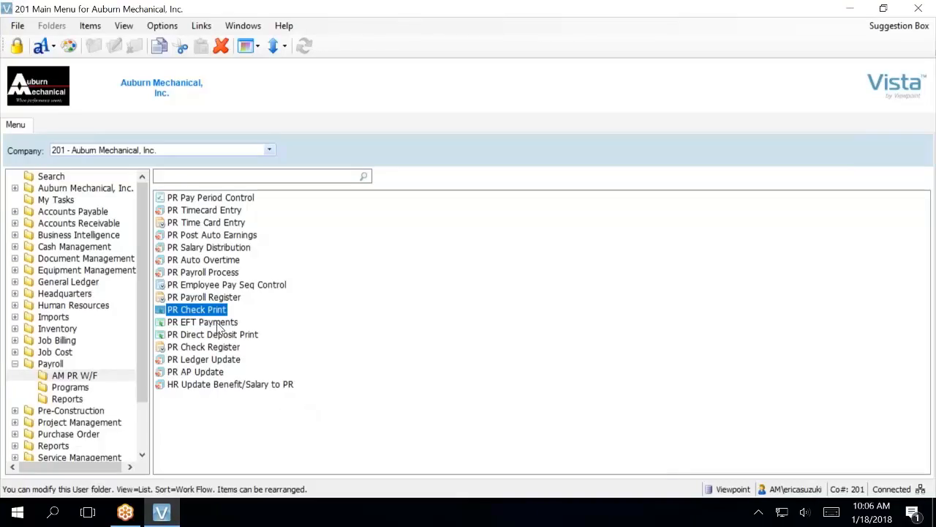
{"action": "left_click", "coordinate": [219, 285]}
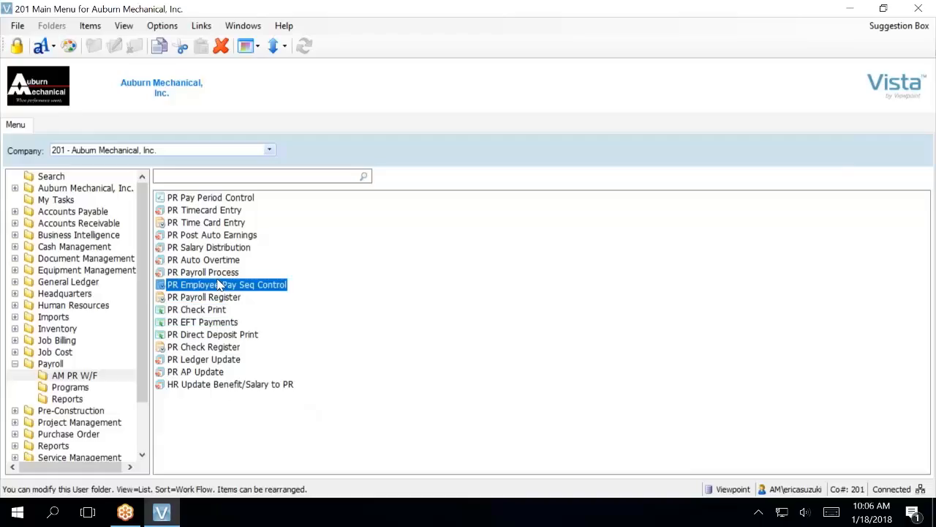
{"action": "double_click", "coordinate": [219, 285]}
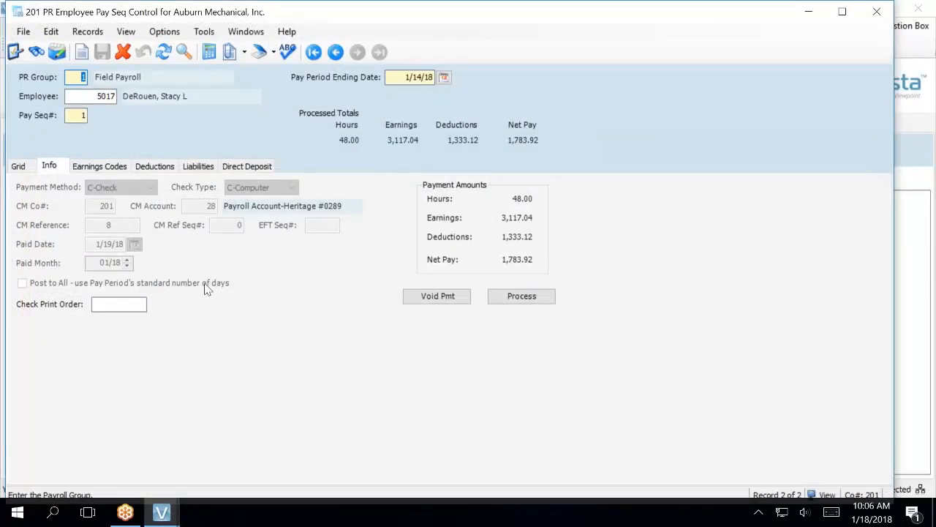
{"action": "left_click", "coordinate": [20, 167]}
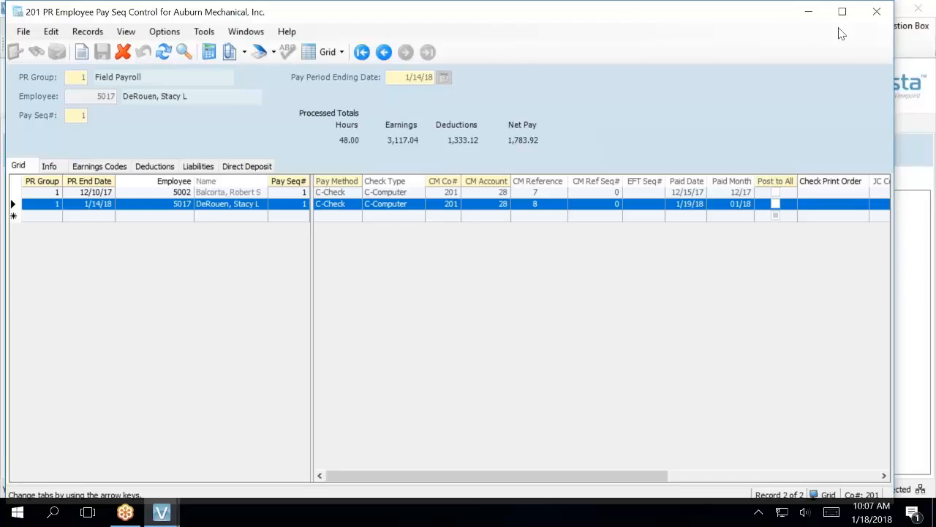
{"action": "left_click", "coordinate": [875, 13]}
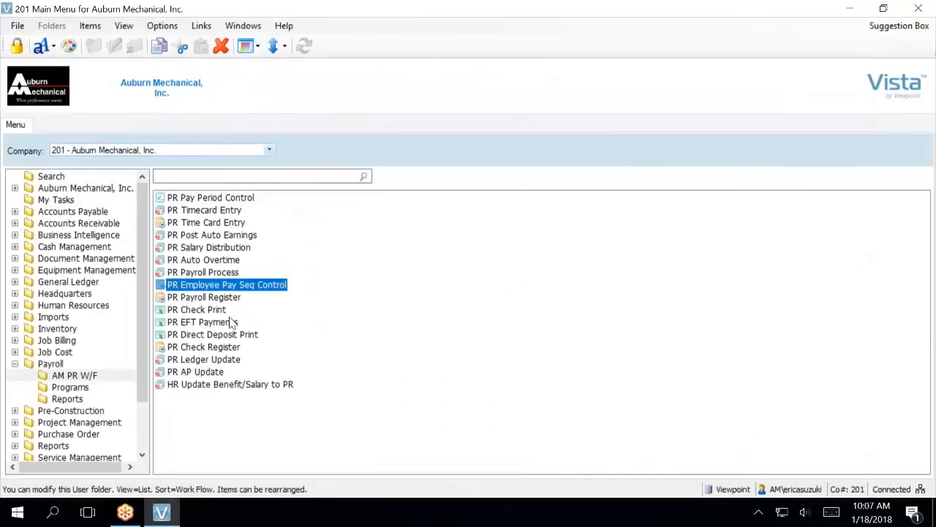
Open PR Ledger Update and validate the Job Cost / Equipment Usage / SM Work Order Labor Costs and General Ledger / Cash Mgmt / Accumulations updates
{"action": "double_click", "coordinate": [226, 359]}
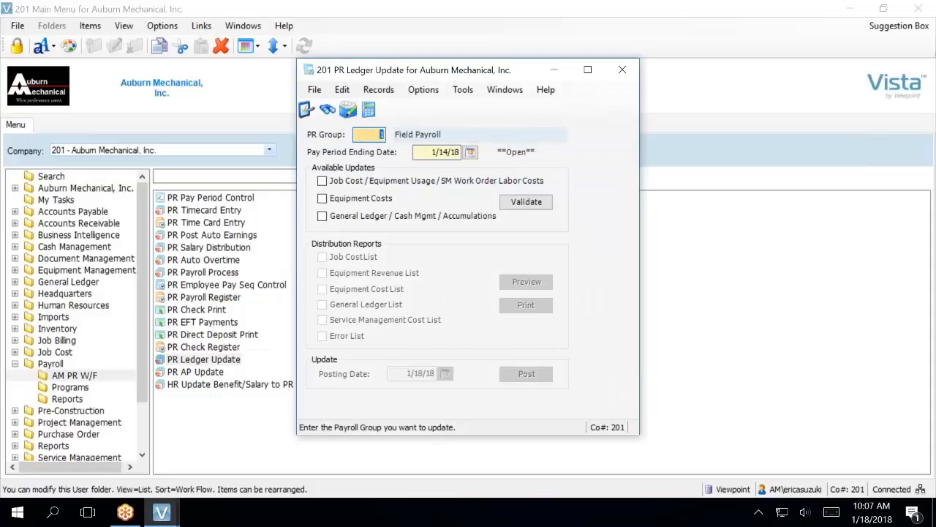
{"action": "left_click", "coordinate": [526, 202]}
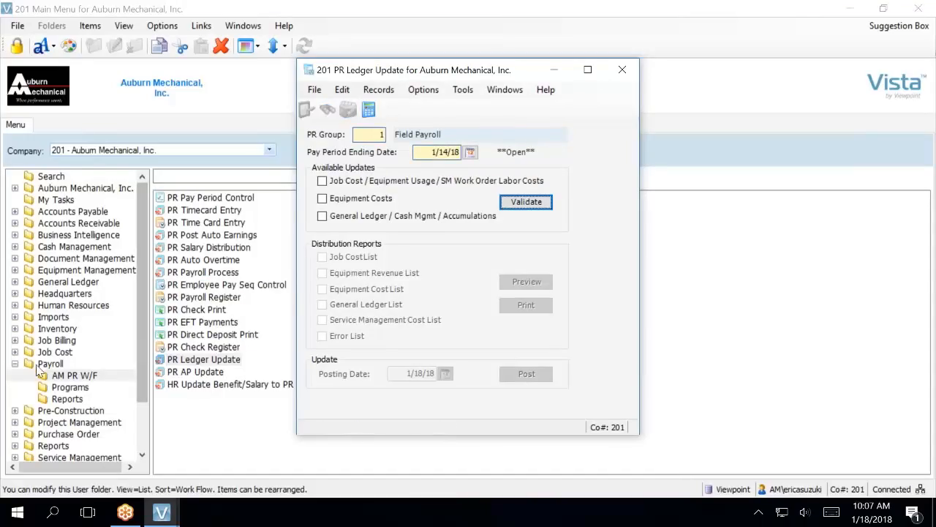
{"action": "left_click", "coordinate": [321, 217]}
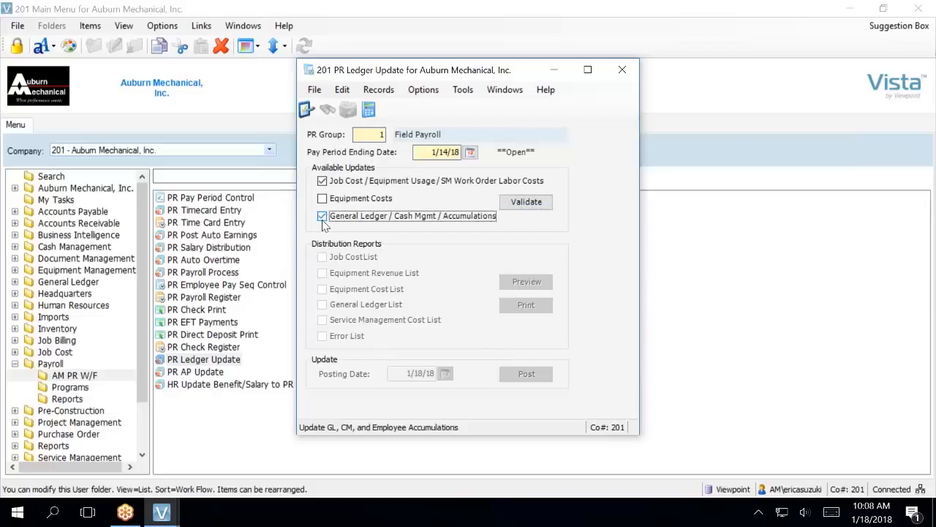
{"action": "left_click", "coordinate": [533, 203]}
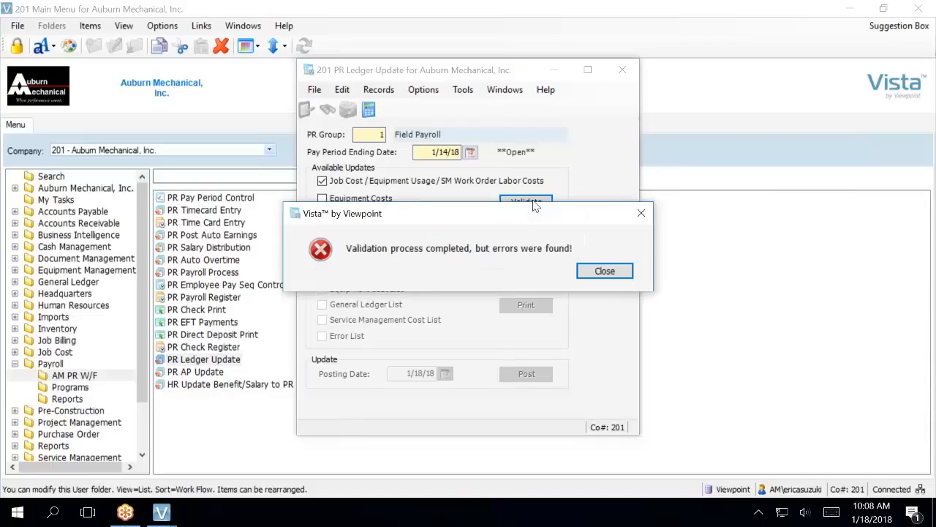
{"action": "left_click", "coordinate": [600, 271]}
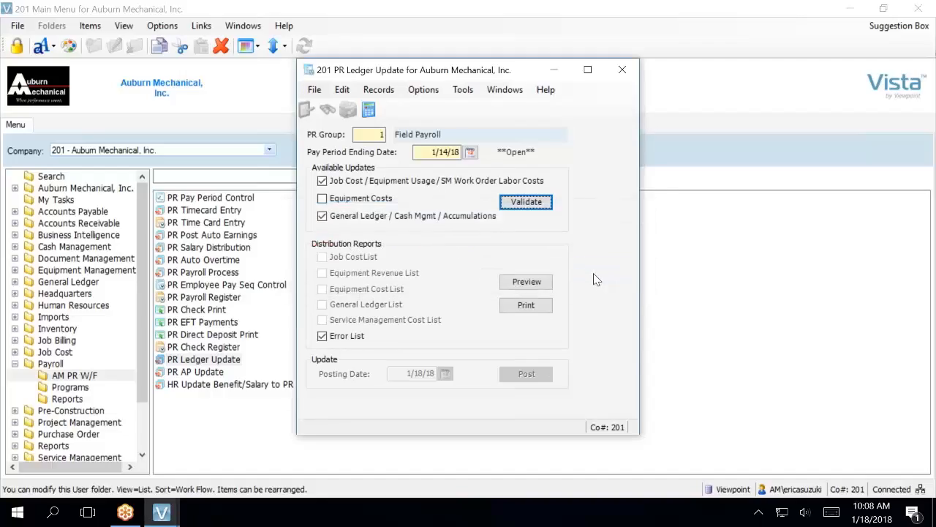
Preview the ledger update's Error List, examine the reported payroll errors, and close the report and the PR Ledger Update form
{"action": "left_click", "coordinate": [526, 281]}
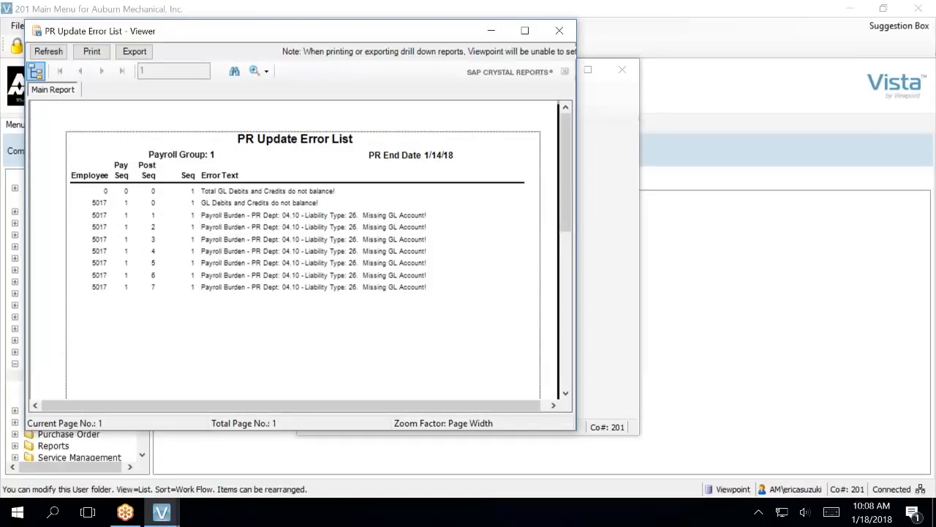
{"action": "left_click", "coordinate": [474, 256]}
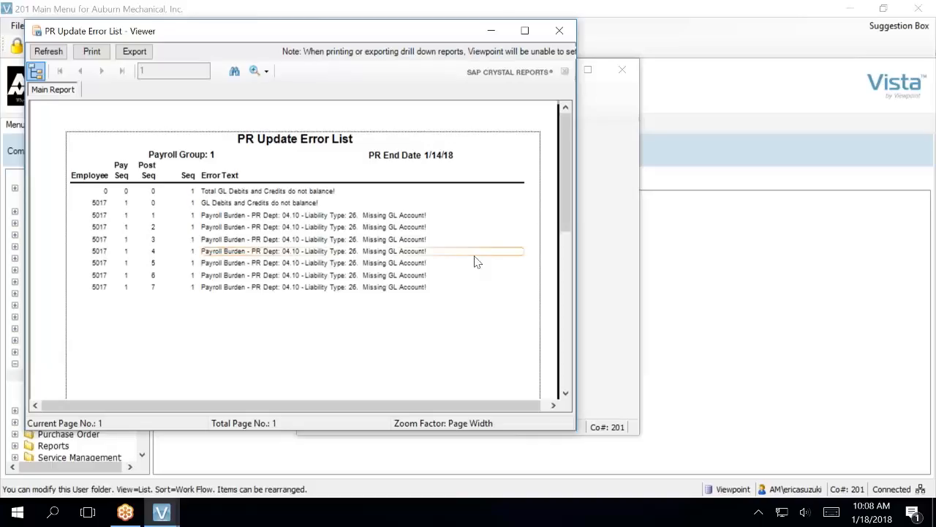
{"action": "left_click", "coordinate": [373, 216]}
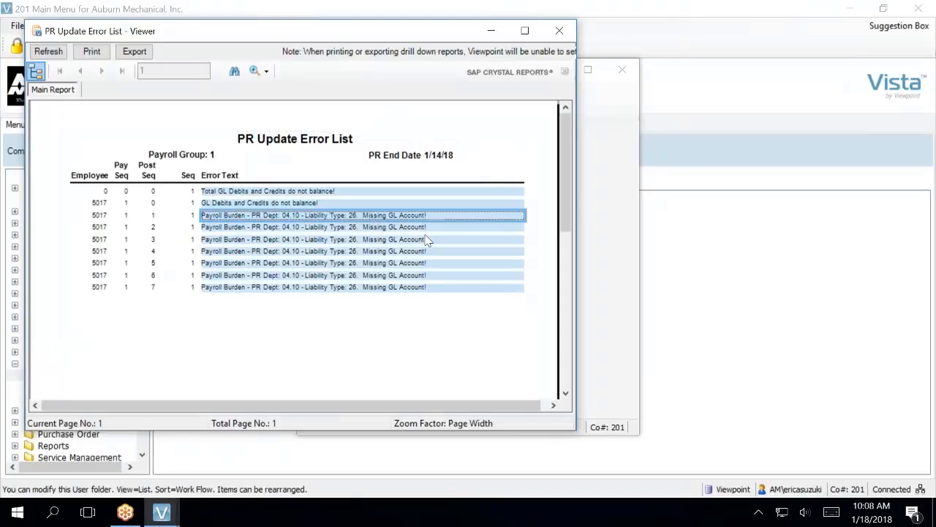
{"action": "left_click", "coordinate": [440, 319]}
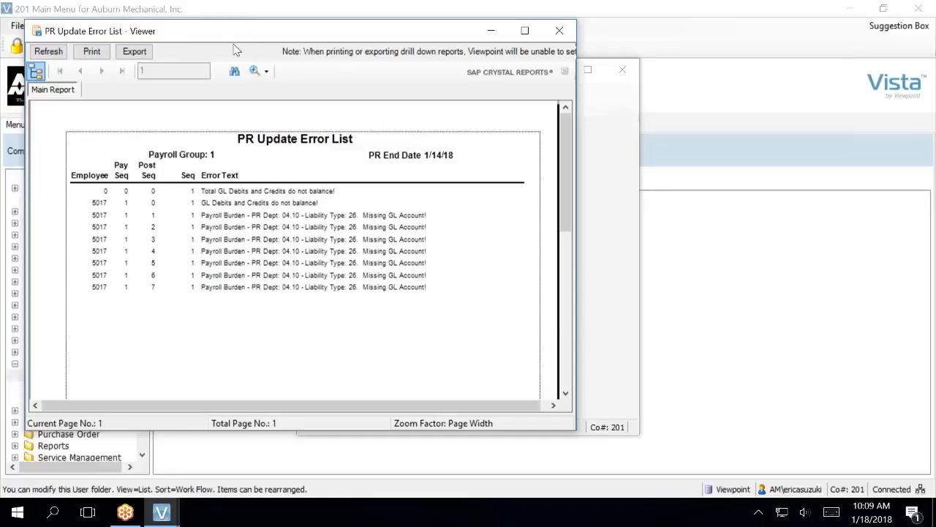
{"action": "left_click_drag", "start_coordinate": [342, 34], "coordinate": [396, 93]}
{"action": "left_click", "coordinate": [613, 91]}
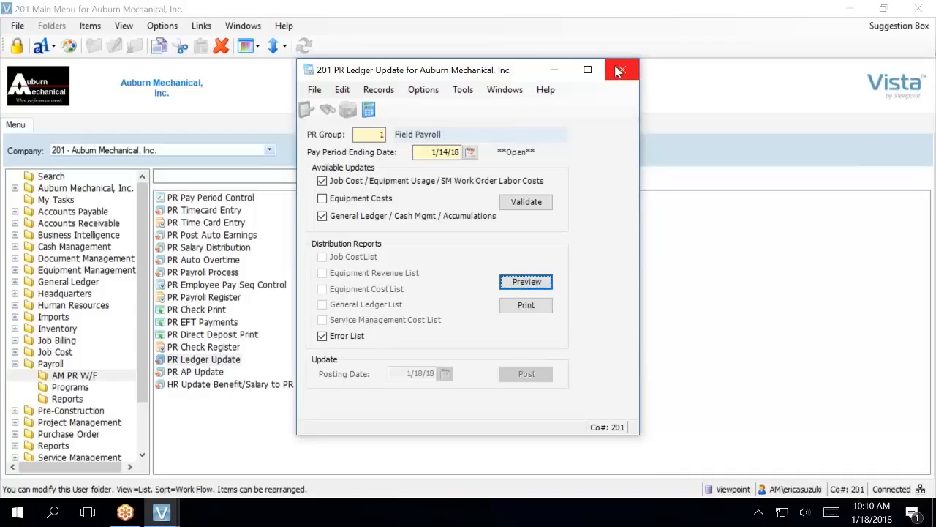
{"action": "left_click", "coordinate": [618, 71]}
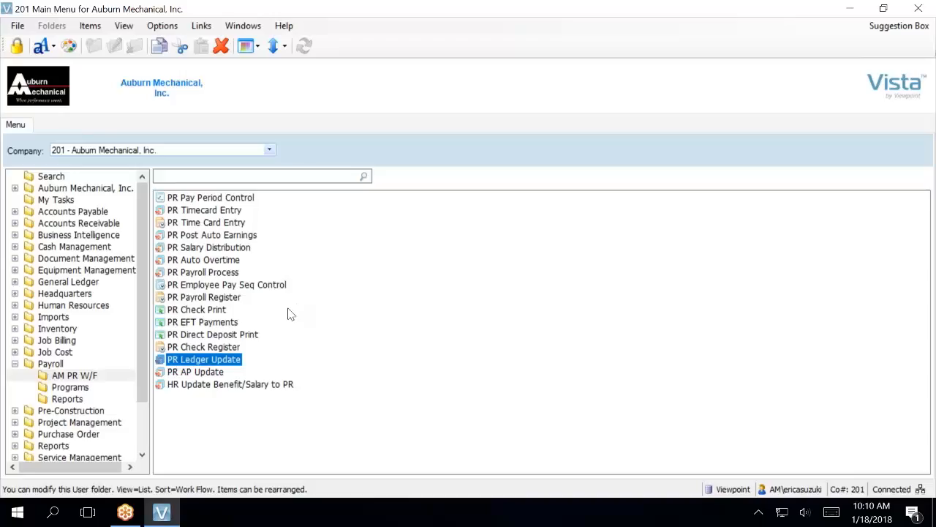
Open PR Timecard Entry with a new 01/18 batch for PR Group 1, end date 1/14/18, Pay Seq 1, and maximize the form
{"action": "left_click", "coordinate": [223, 212]}
{"action": "double_click", "coordinate": [223, 212]}
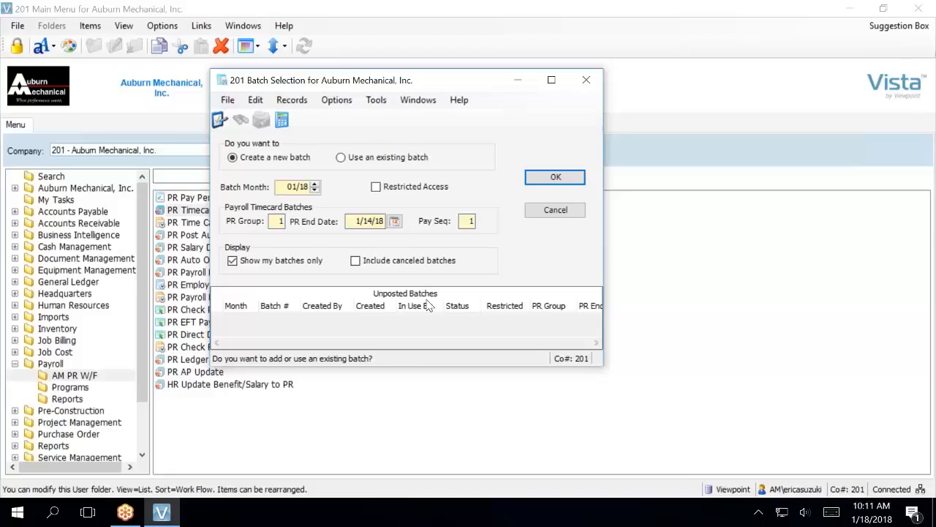
{"action": "left_click", "coordinate": [545, 179]}
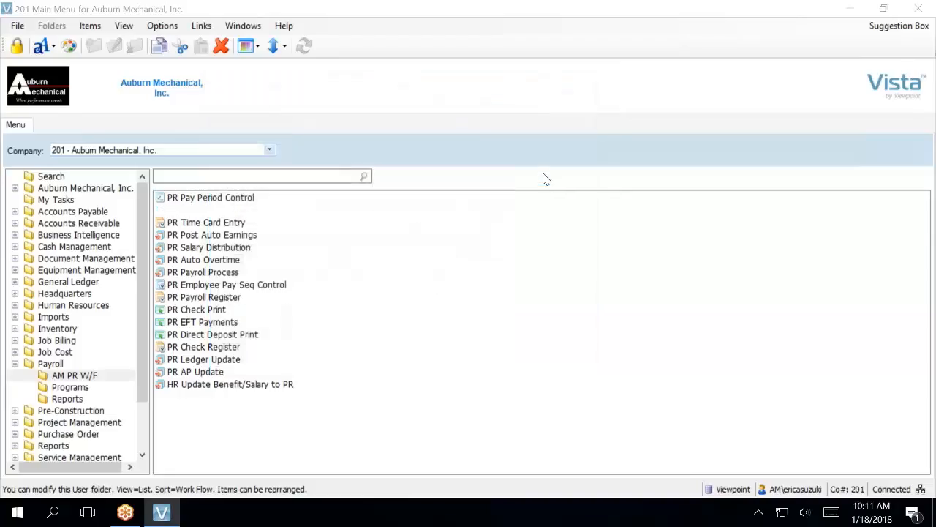
{"action": "left_click_drag", "start_coordinate": [545, 165], "coordinate": [262, 103]}
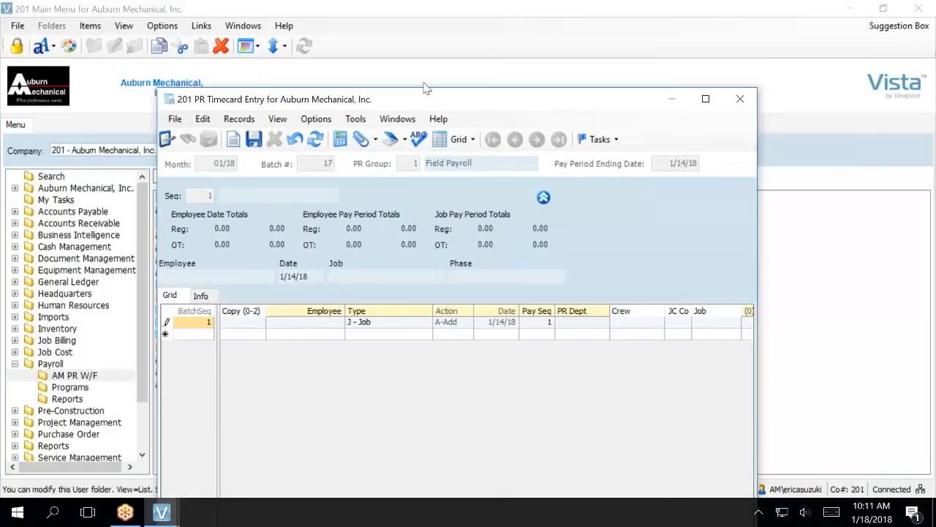
{"action": "left_click", "coordinate": [708, 98]}
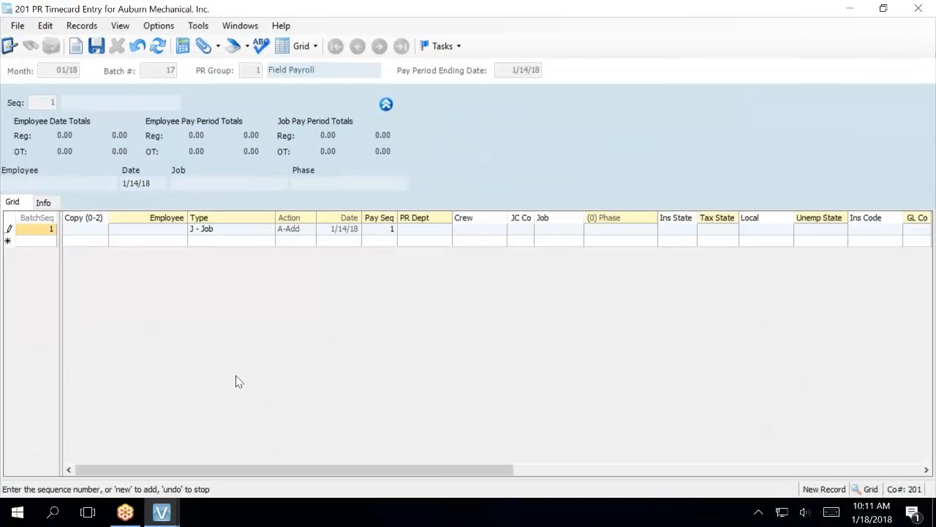
Add the employee's current job timecards to the batch without excluding those already paid, and decline adding more
{"action": "left_click", "coordinate": [22, 26]}
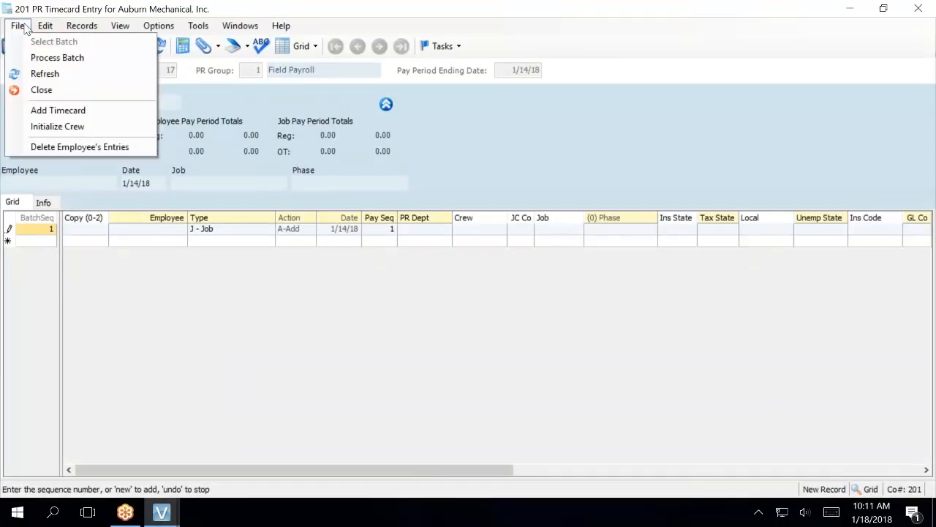
{"action": "left_click", "coordinate": [25, 110]}
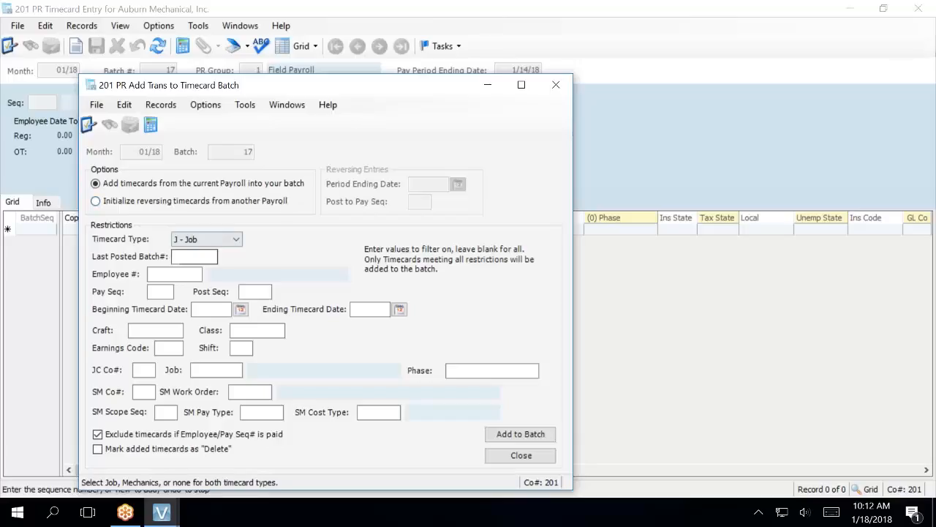
{"action": "left_click", "coordinate": [166, 274]}
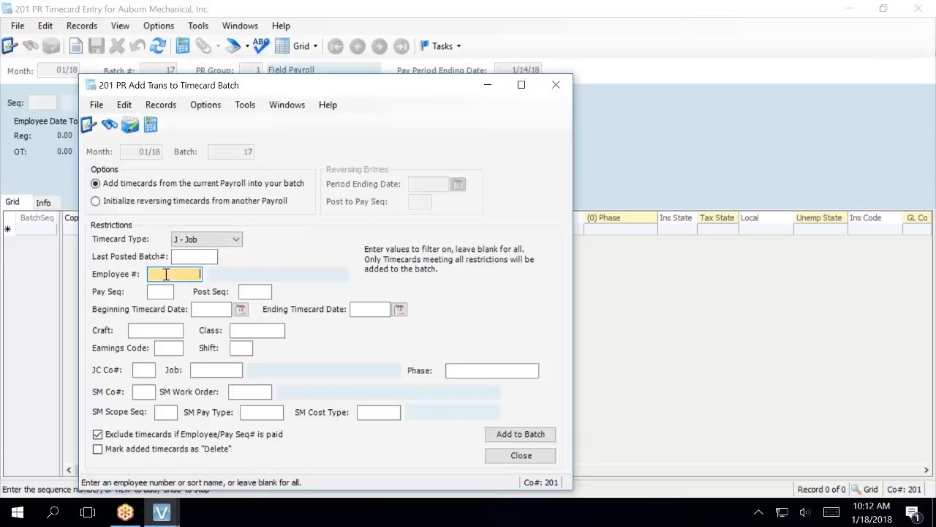
{"action": "type", "text": "dero"}
{"action": "key", "text": "Tab"}
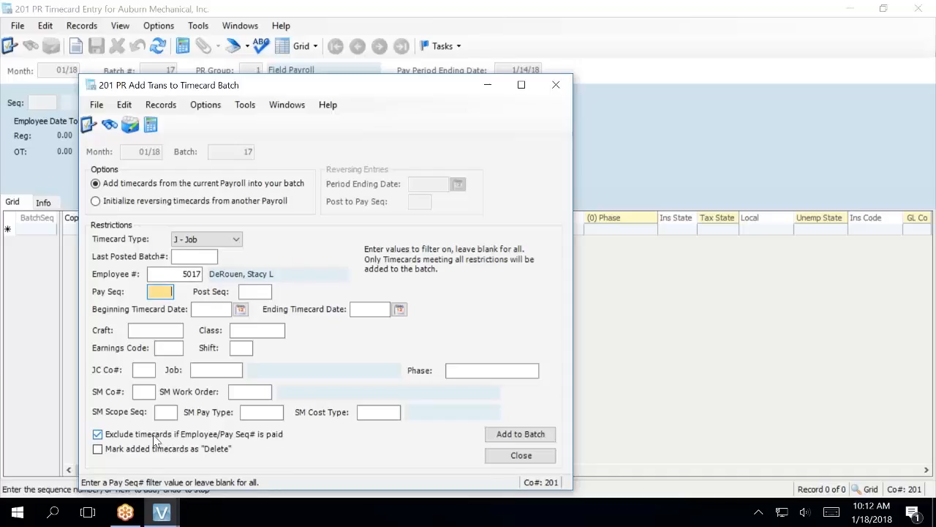
{"action": "left_click", "coordinate": [100, 435]}
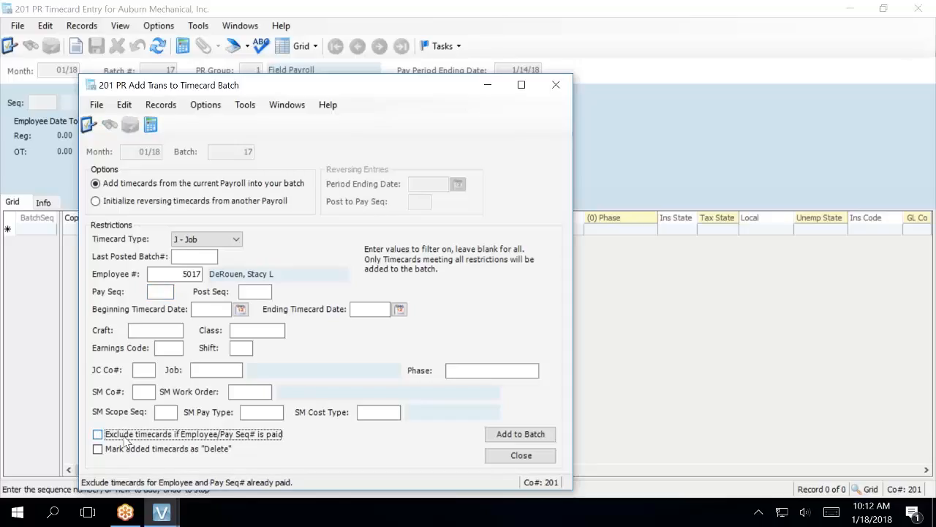
{"action": "left_click", "coordinate": [544, 431]}
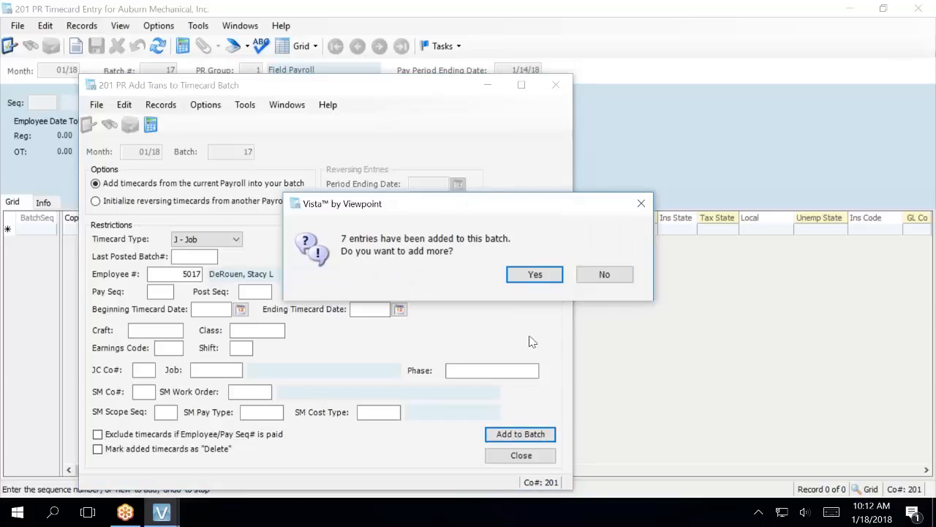
{"action": "left_click", "coordinate": [603, 275]}
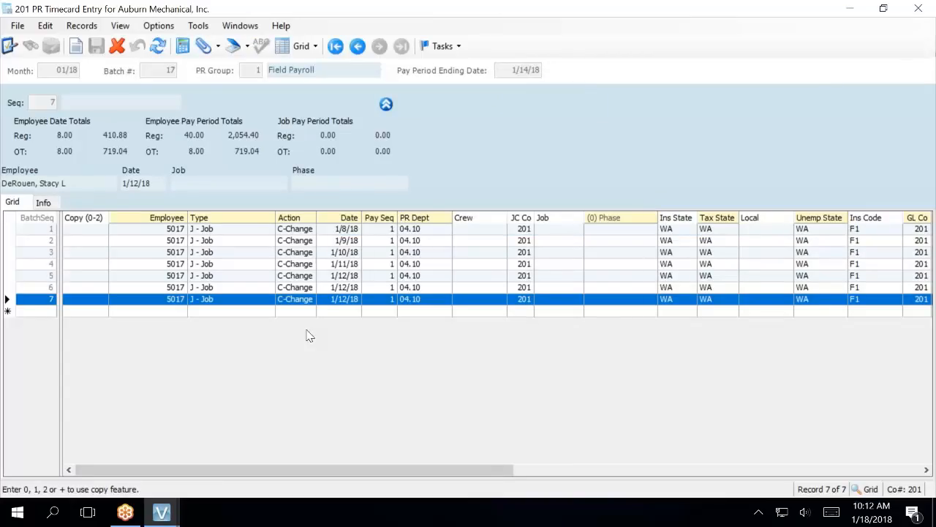
Assign job 1Z1000. (HVAC Project) and phase 12-110- - (Plumbing Field Management) to the first timecard line, and dismiss the payment warning
{"action": "left_click_drag", "start_coordinate": [360, 473], "coordinate": [708, 426]}
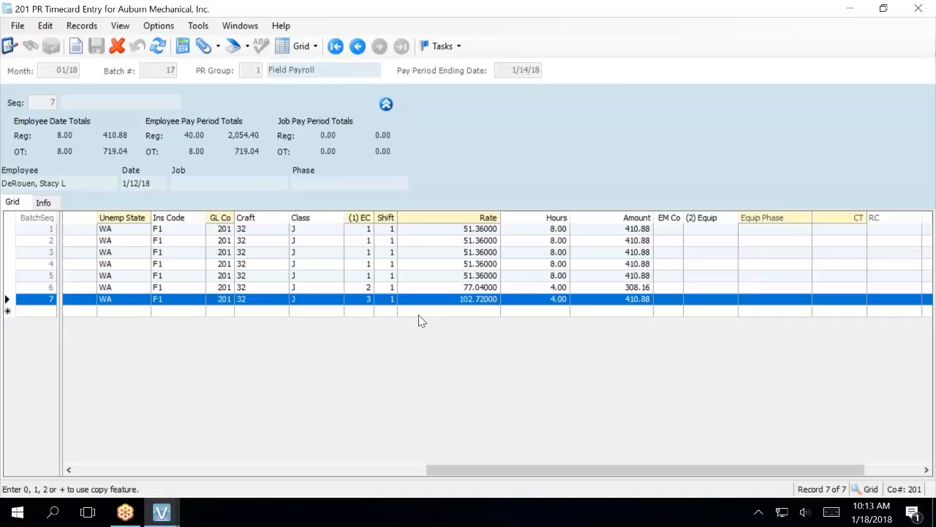
{"action": "left_click_drag", "start_coordinate": [452, 469], "coordinate": [198, 404]}
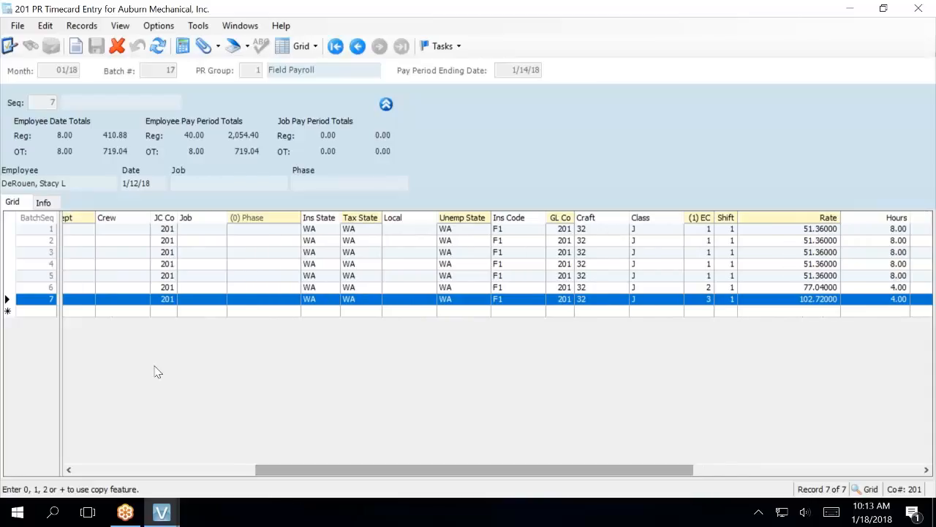
{"action": "left_click", "coordinate": [205, 230]}
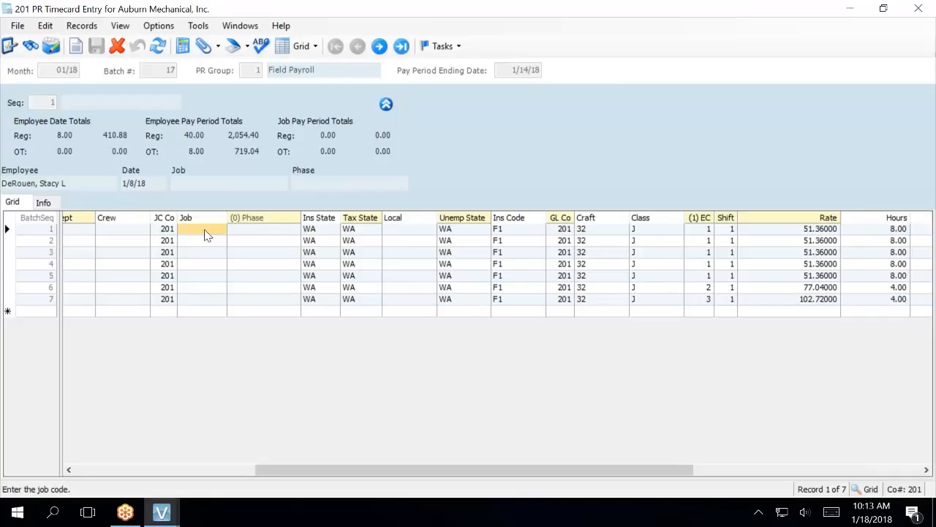
{"action": "key", "text": "F4"}
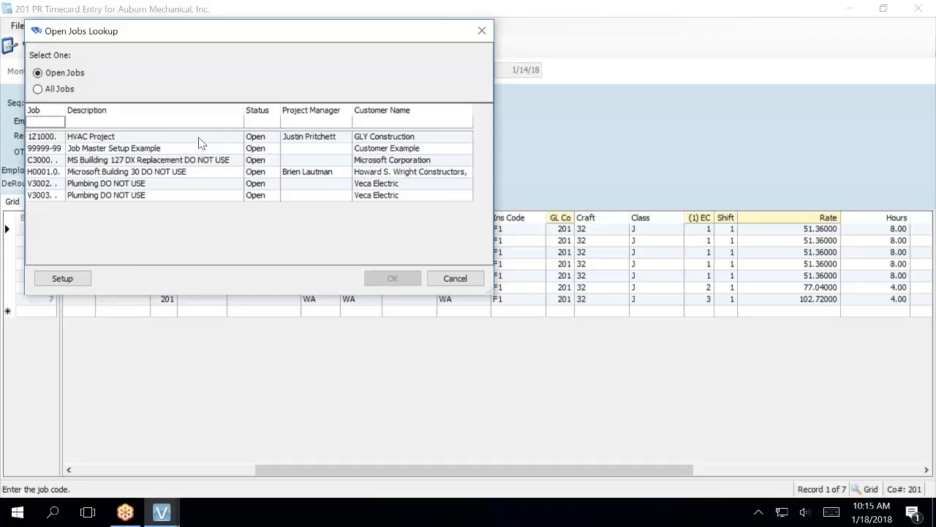
{"action": "double_click", "coordinate": [199, 138]}
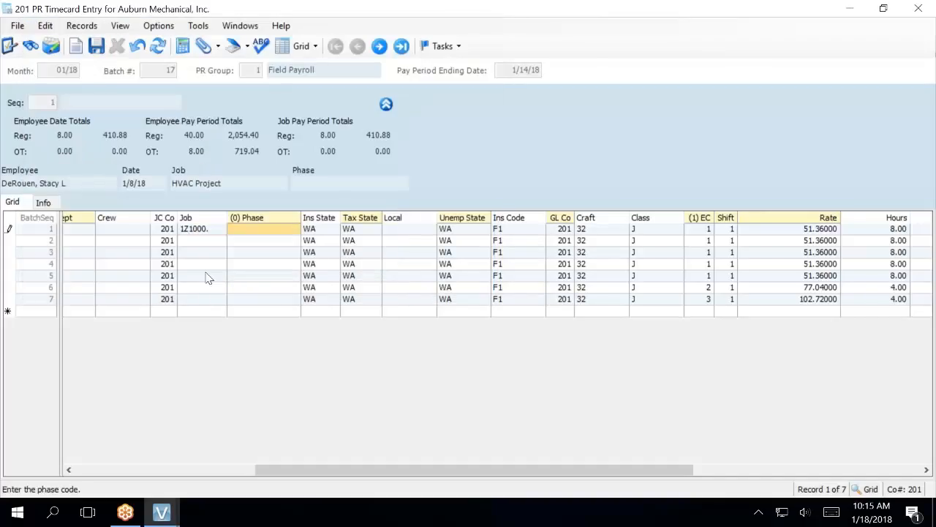
{"action": "key", "text": "F4"}
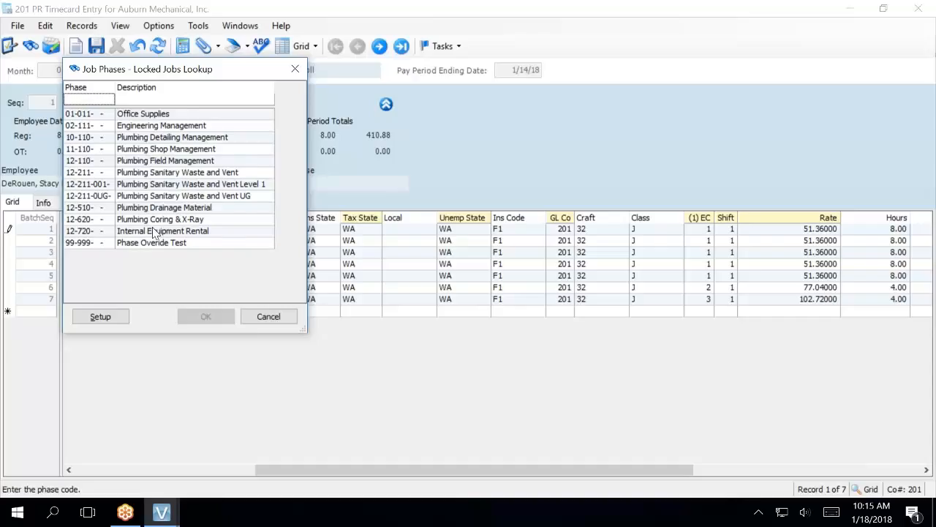
{"action": "double_click", "coordinate": [147, 166]}
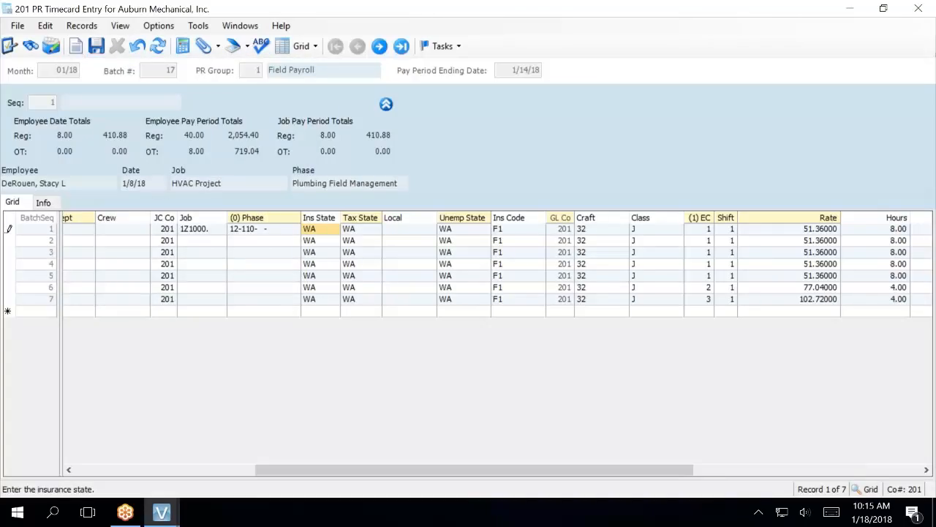
{"action": "left_click", "coordinate": [187, 242]}
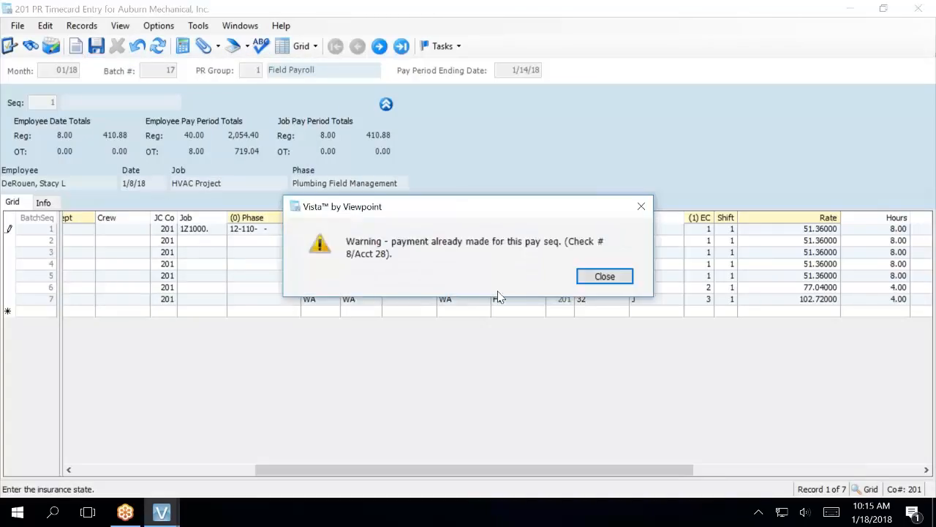
{"action": "left_click", "coordinate": [605, 276]}
Assign job 1Z1000. and phase 12-110- - to the second timecard line, dated 1/9/18
{"action": "left_click", "coordinate": [217, 246]}
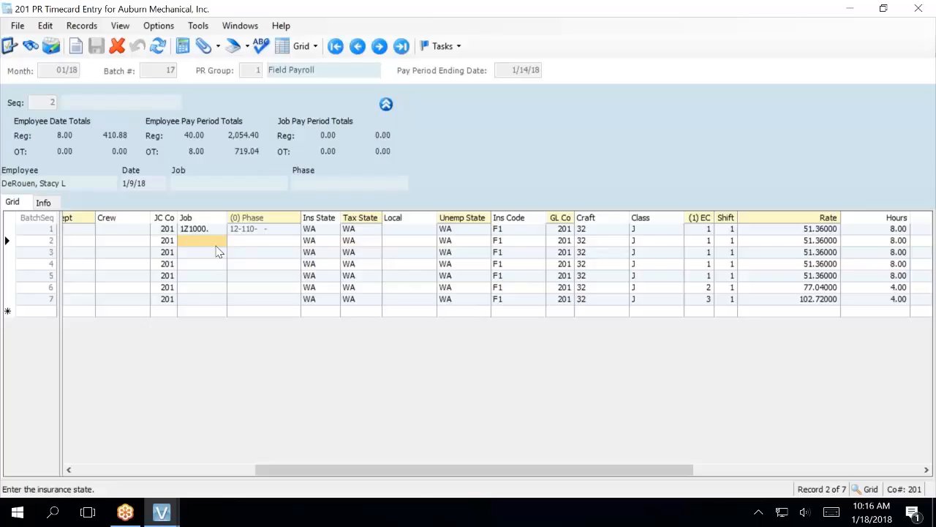
{"action": "type", "text": "1"}
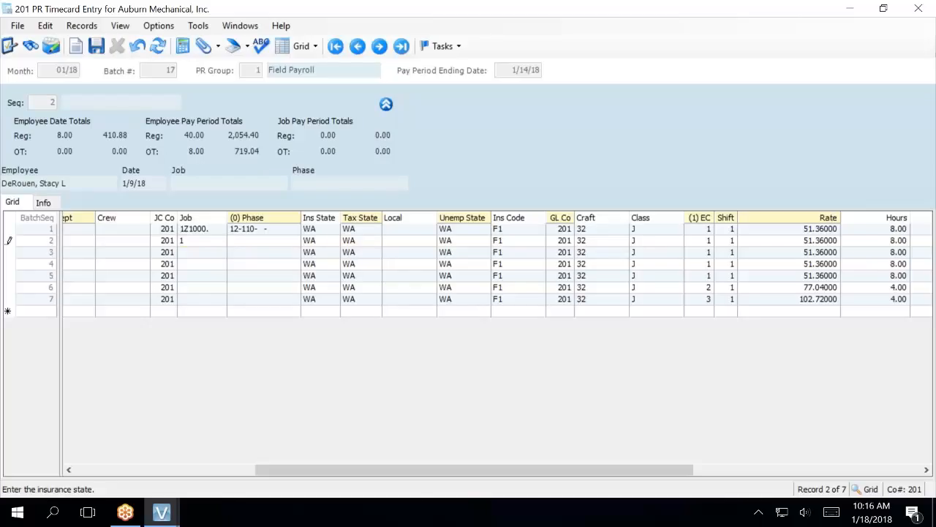
{"action": "type", "text": "z100"}
{"action": "key", "text": "BackSpace"}
{"action": "key", "text": "BackSpace"}
{"action": "key", "text": "BackSpace"}
{"action": "key", "text": "BackSpace"}
{"action": "type", "text": "Z1000."}
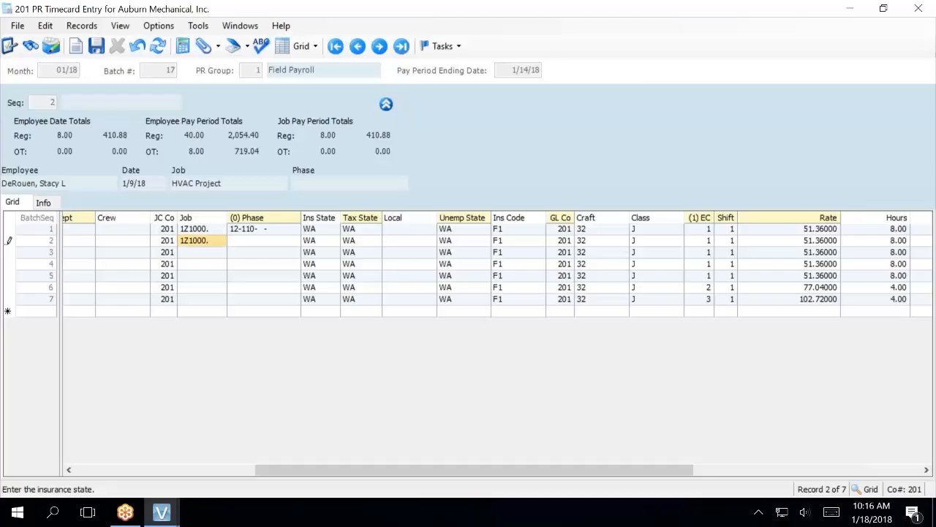
{"action": "key", "text": "Tab"}
{"action": "type", "text": "12-1"}
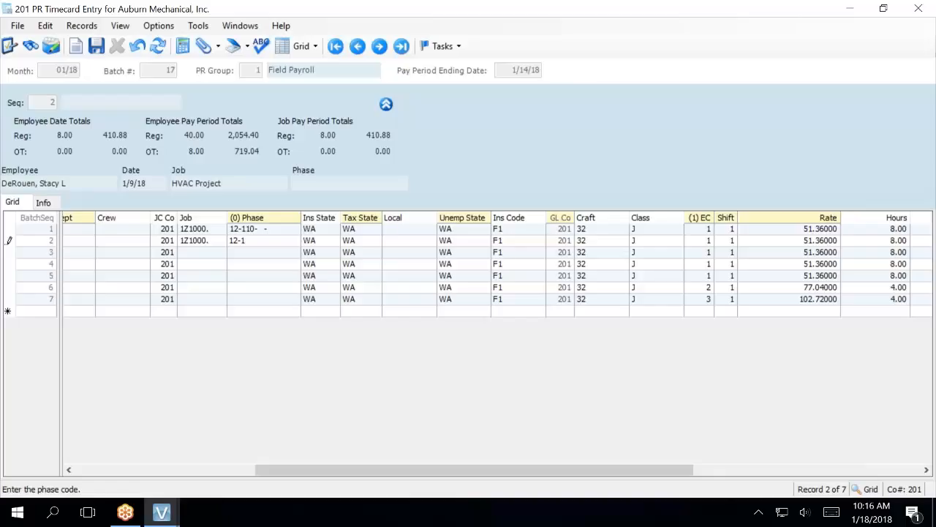
{"action": "key", "text": "BackSpace"}
{"action": "key", "text": "BackSpace"}
{"action": "type", "text": "-110-  -"}
{"action": "key", "text": "Tab"}
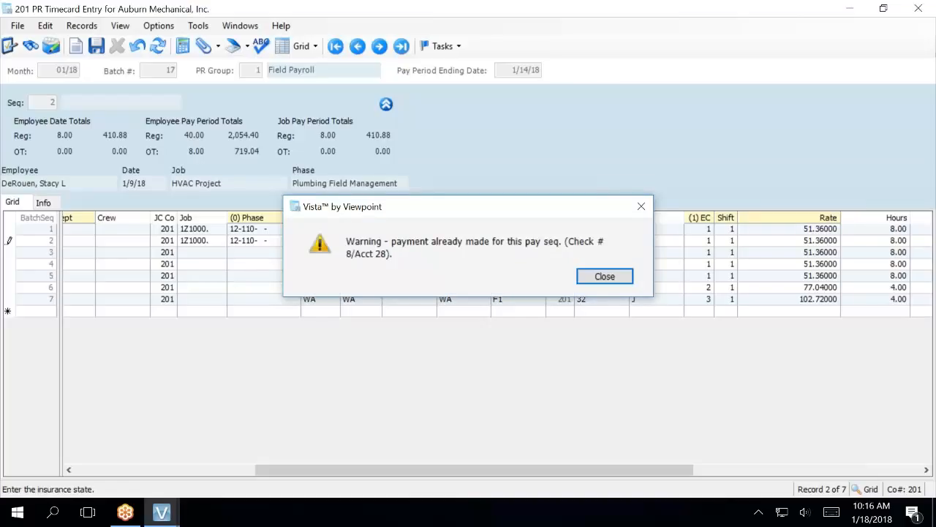
Assign job 1Z1000. and phase 12-110- - to the third timecard line, dated 1/10/18, dismissing the payment warnings
{"action": "key", "text": "Return"}
{"action": "key", "text": "shift+Tab"}
{"action": "key", "text": "shift+Tab"}
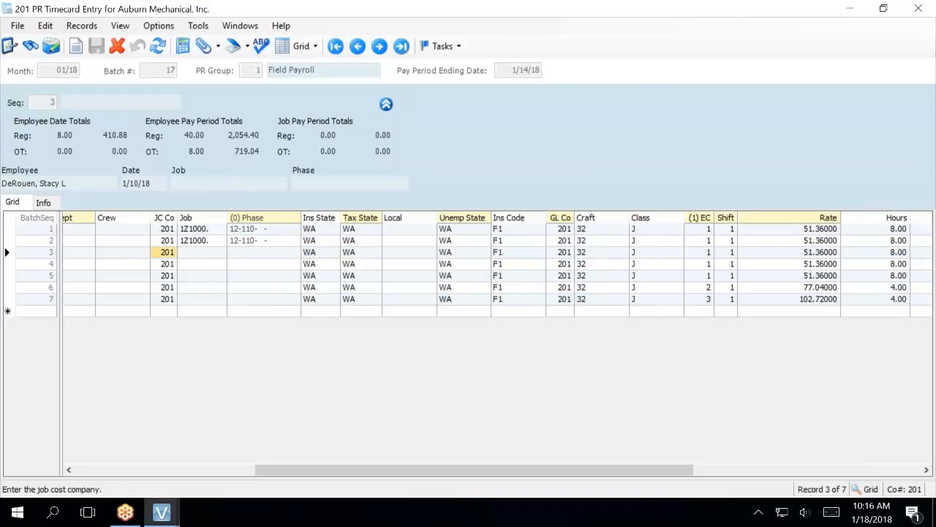
{"action": "left_click", "coordinate": [202, 251]}
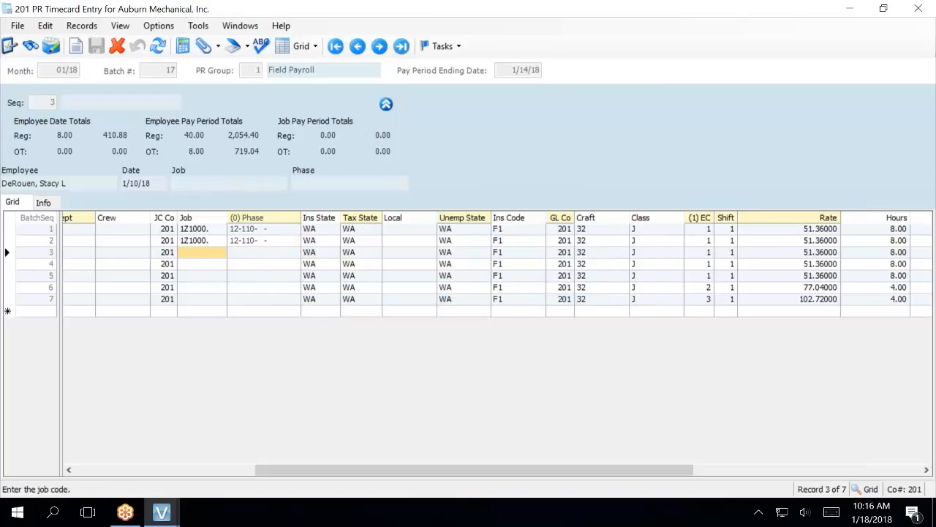
{"action": "type", "text": "1Z1000."}
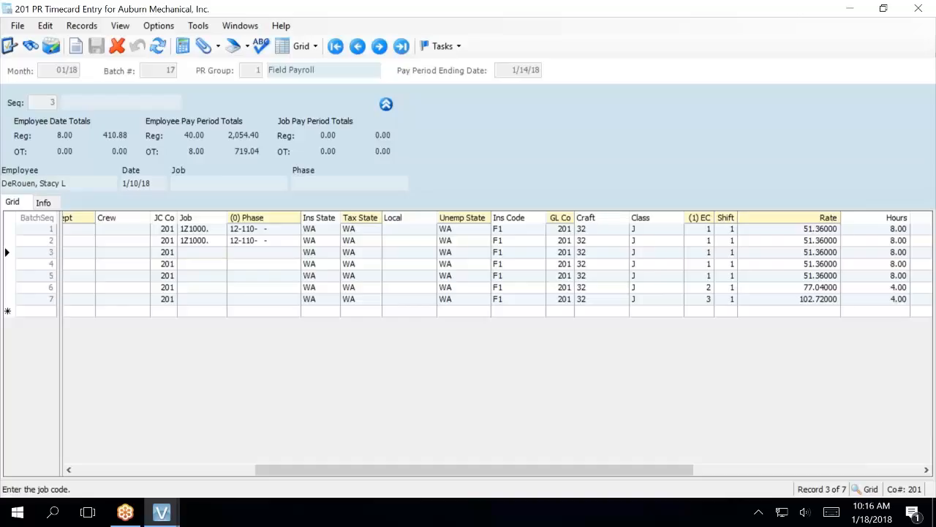
{"action": "key", "text": "Tab"}
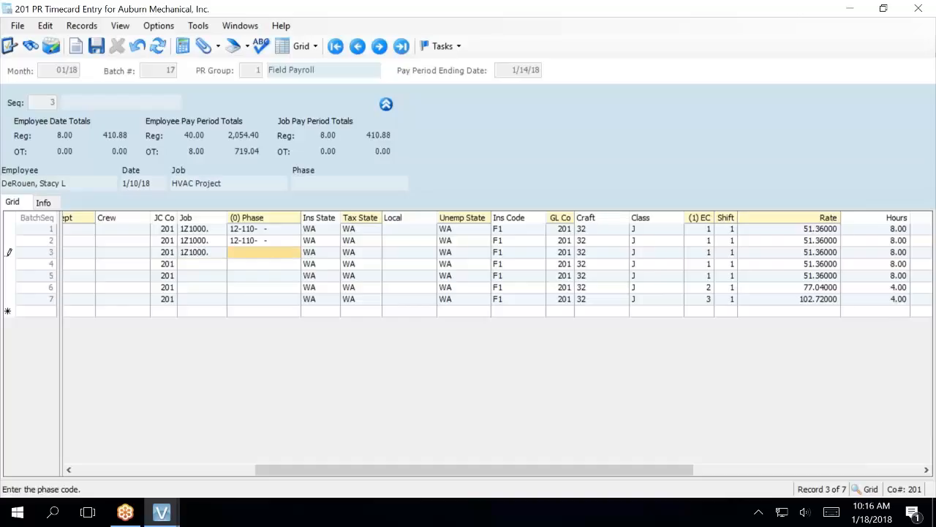
{"action": "type", "text": "12110"}
{"action": "key", "text": "Tab"}
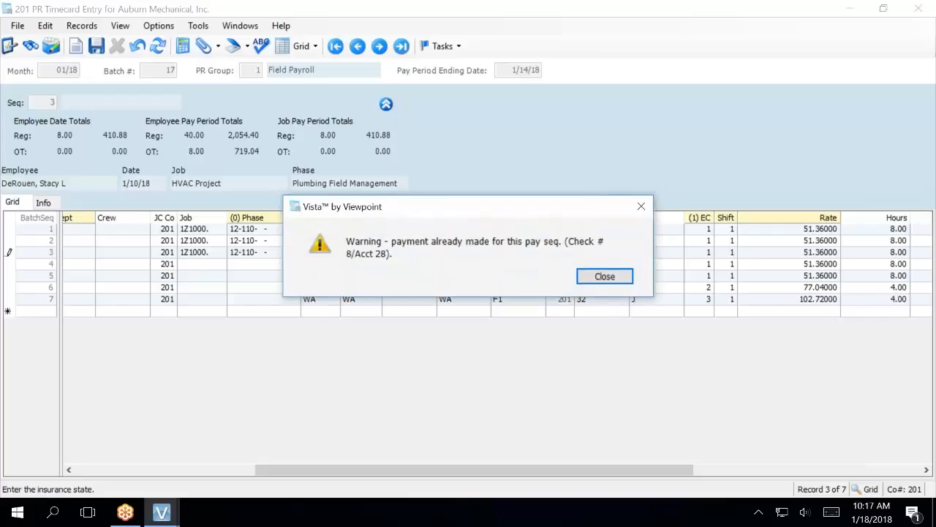
{"action": "key", "text": "Return"}
Assign job 1Z1000. and phase 12-110- - to the fourth timecard line, dated 1/11/18, and dismiss the payment warning
{"action": "key", "text": "Down"}
{"action": "key", "text": "shift+Tab"}
{"action": "key", "text": "shift+Tab"}
{"action": "key", "text": "shift+Tab"}
{"action": "key", "text": "Up"}
{"action": "key", "text": "Tab"}
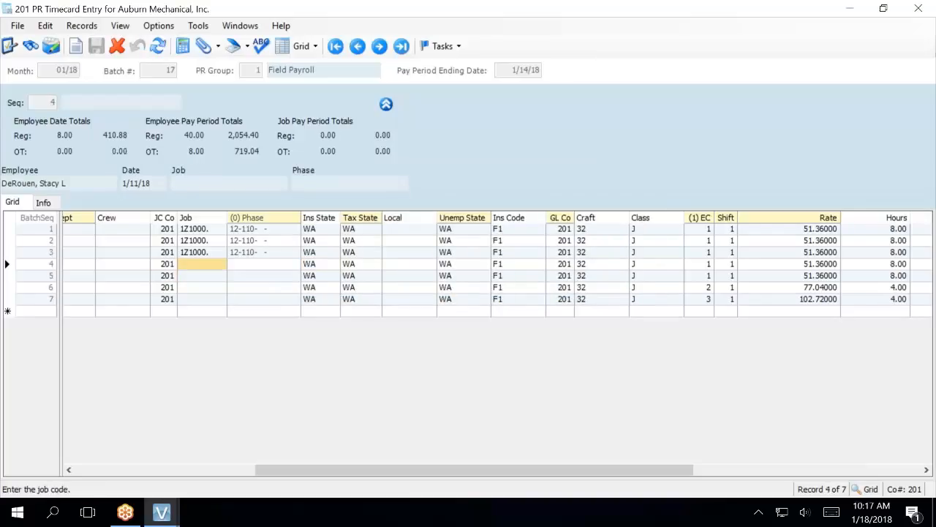
{"action": "type", "text": "2"}
{"action": "key", "text": "BackSpace"}
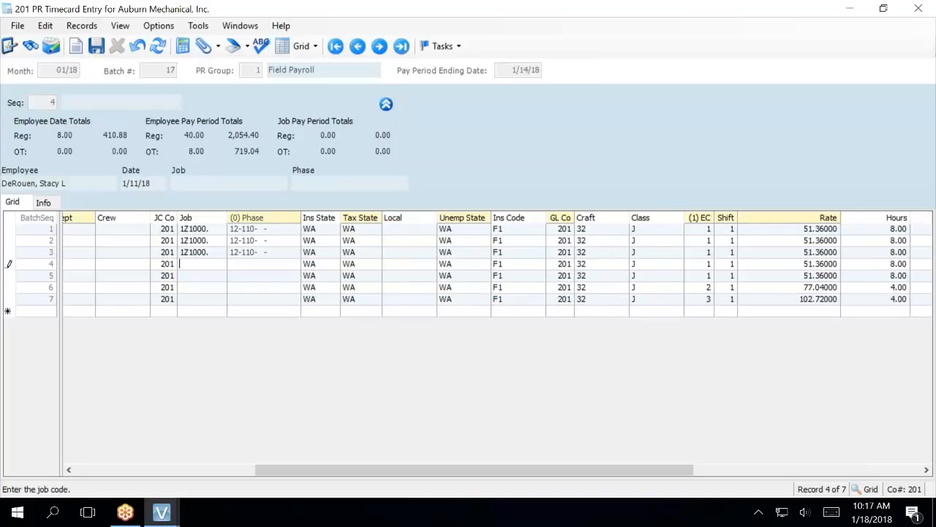
{"action": "type", "text": "1Z1000"}
{"action": "key", "text": "Tab"}
{"action": "type", "text": "12110"}
{"action": "key", "text": "Return"}
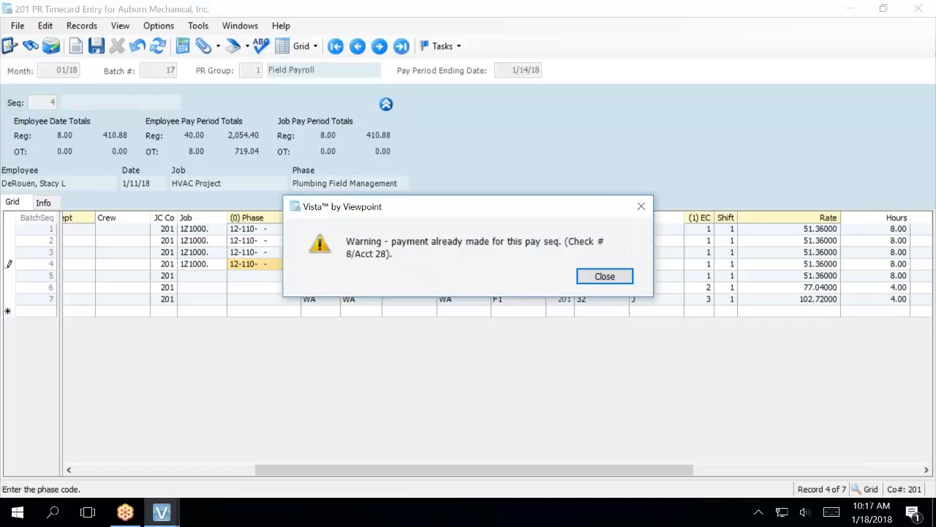
{"action": "key", "text": "Return"}
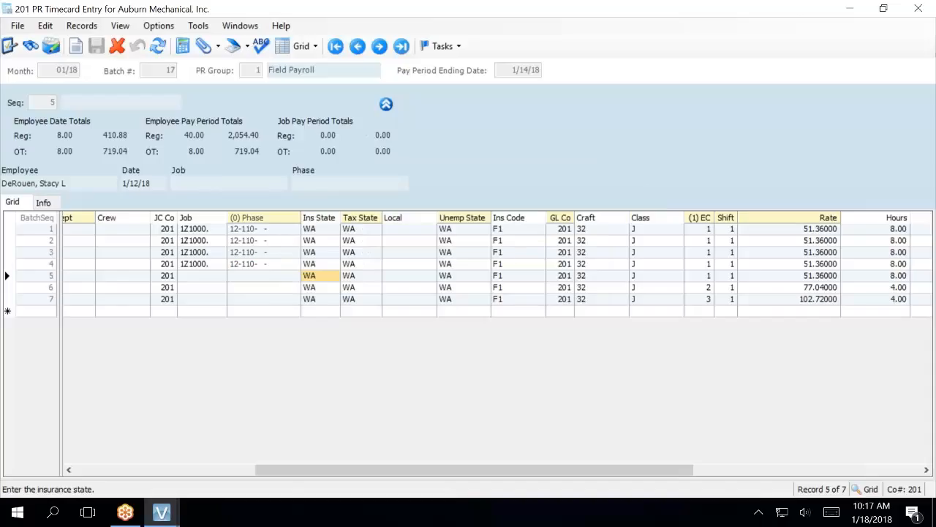
Assign job 1Z1000. and phase 12-110- - to the fifth timecard line, dated 1/12/18, and dismiss the payment warning
{"action": "left_click", "coordinate": [201, 287]}
{"action": "left_click", "coordinate": [202, 275]}
{"action": "type", "text": "1Z1000"}
{"action": "key", "text": "Tab"}
{"action": "type", "text": "12110"}
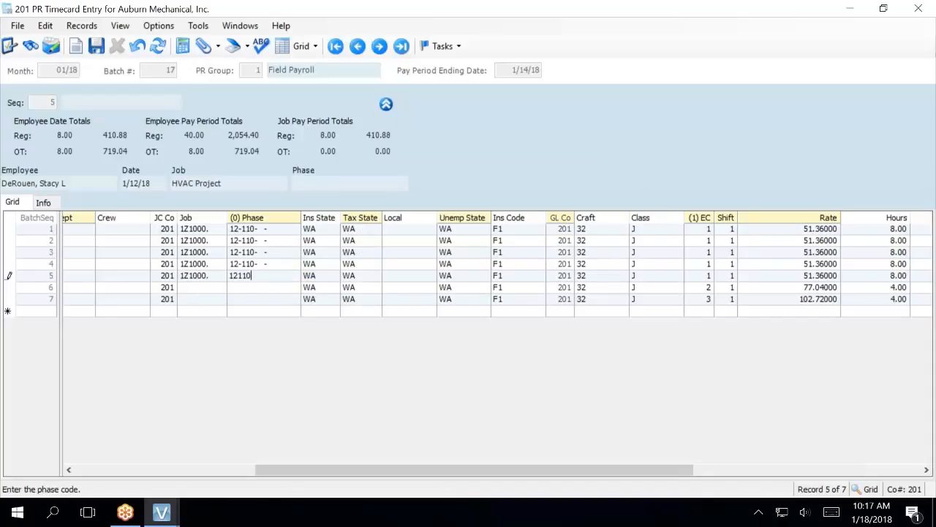
{"action": "key", "text": "Tab"}
{"action": "key", "text": "Down"}
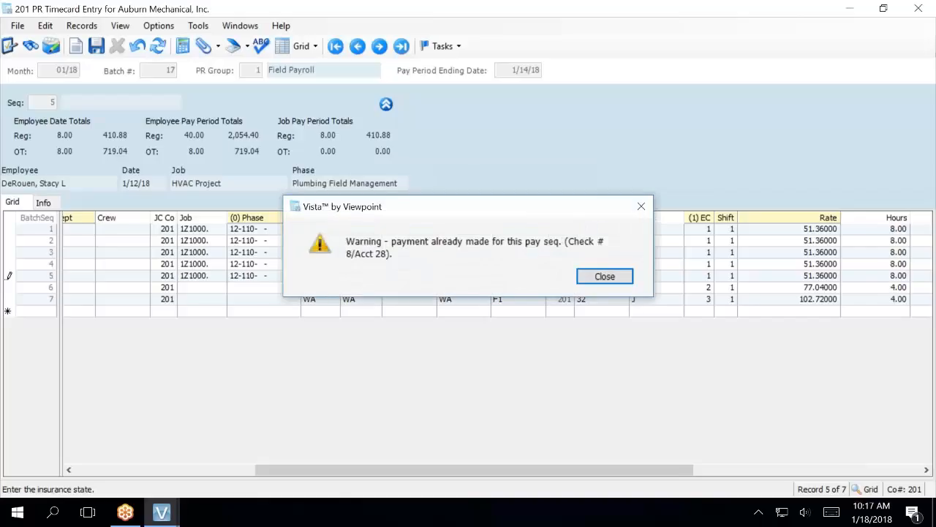
{"action": "key", "text": "Return"}
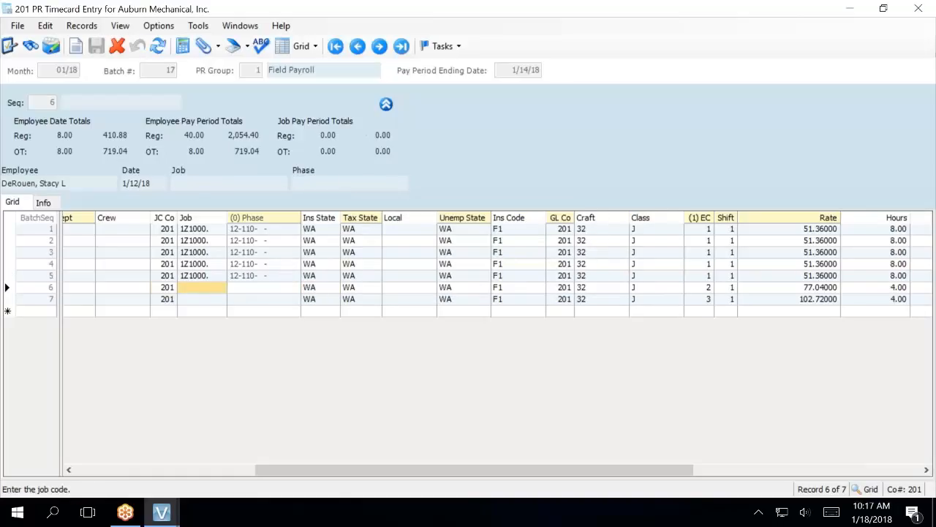
Assign job 1Z1000. and phase 12-110- - to the sixth timecard line, the one with earnings code 2
{"action": "type", "text": "1Z1000."}
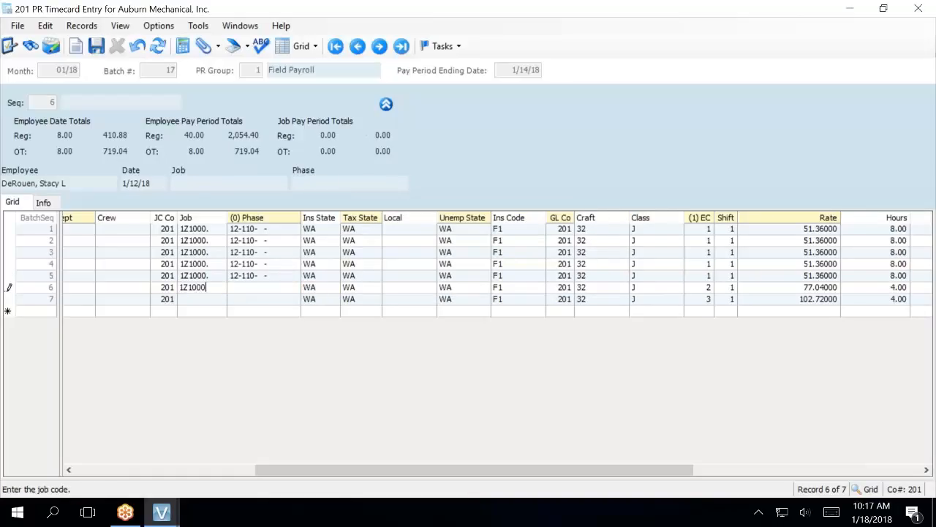
{"action": "key", "text": "Tab"}
{"action": "type", "text": "12-110"}
{"action": "key", "text": "Tab"}
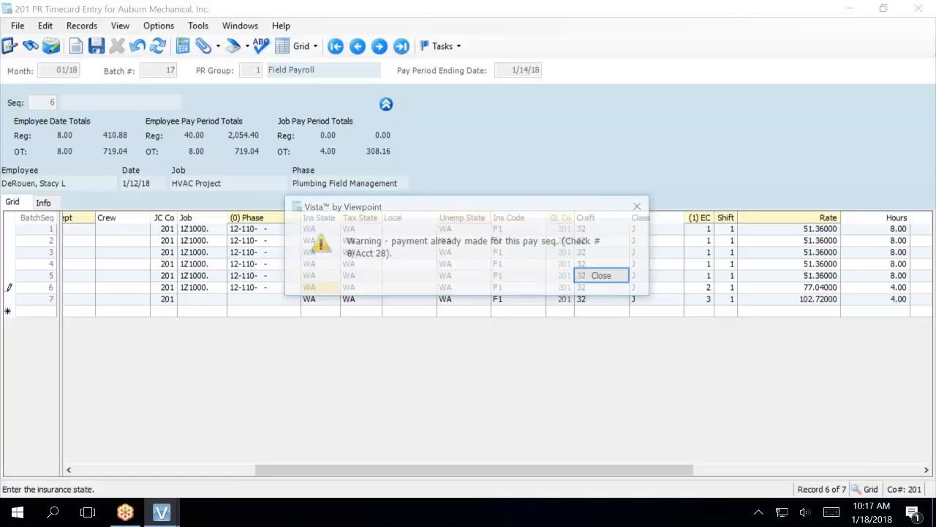
{"action": "key", "text": "Return"}
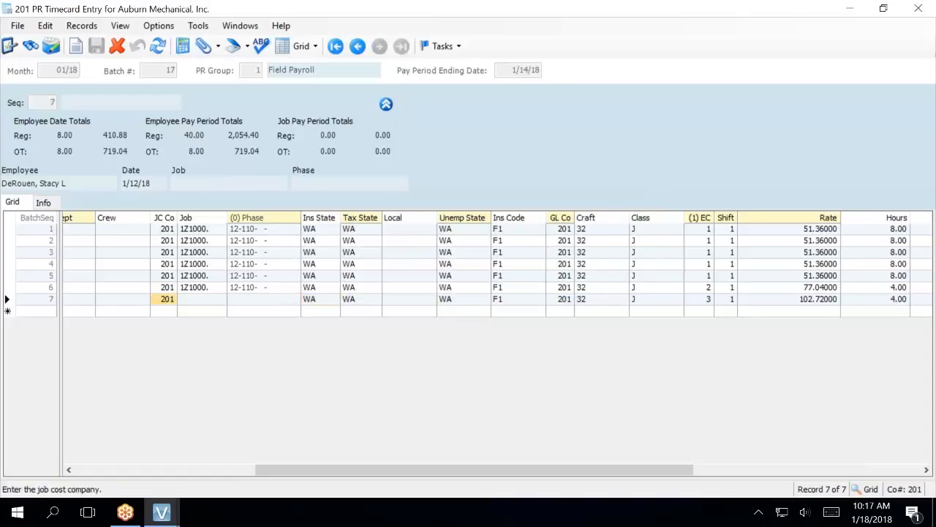
Assign job 1Z1000. and phase 12-110- - to the seventh timecard line, with earnings code 3, and save it
{"action": "key", "text": "Tab"}
{"action": "type", "text": "1Z"}
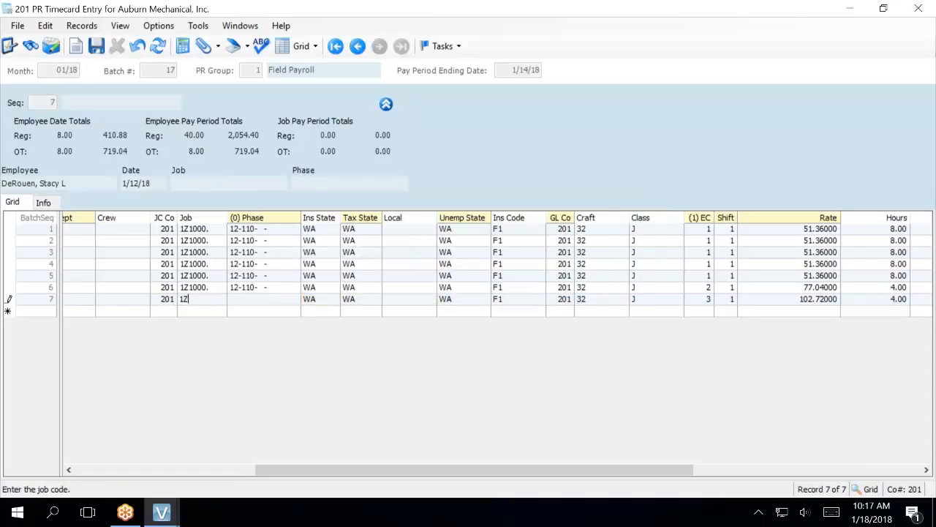
{"action": "type", "text": "1000"}
{"action": "key", "text": "Tab"}
{"action": "type", "text": "12110"}
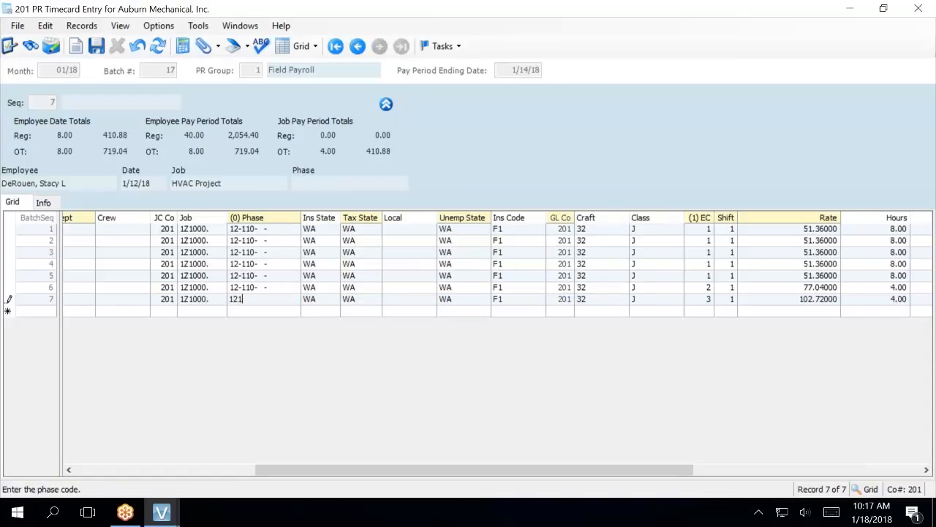
{"action": "key", "text": "Tab"}
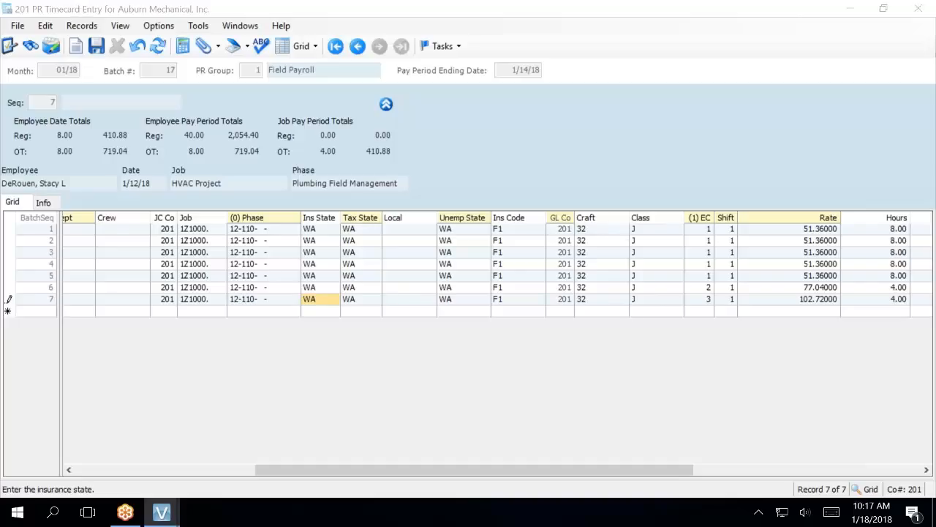
{"action": "key", "text": "Return"}
{"action": "key", "text": "Return"}
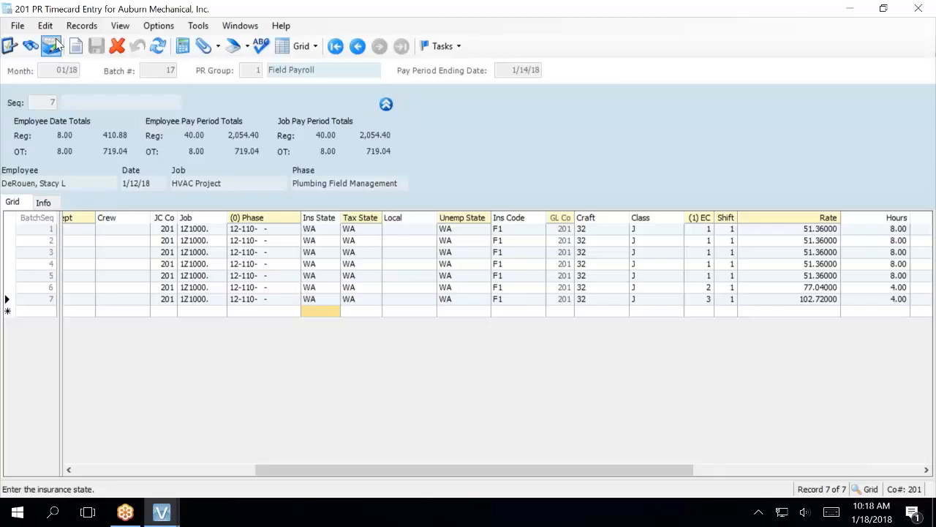
Open batch processing for the timecard batch, validate it, and preview its audit list down to the earnings totals
{"action": "left_click", "coordinate": [17, 27]}
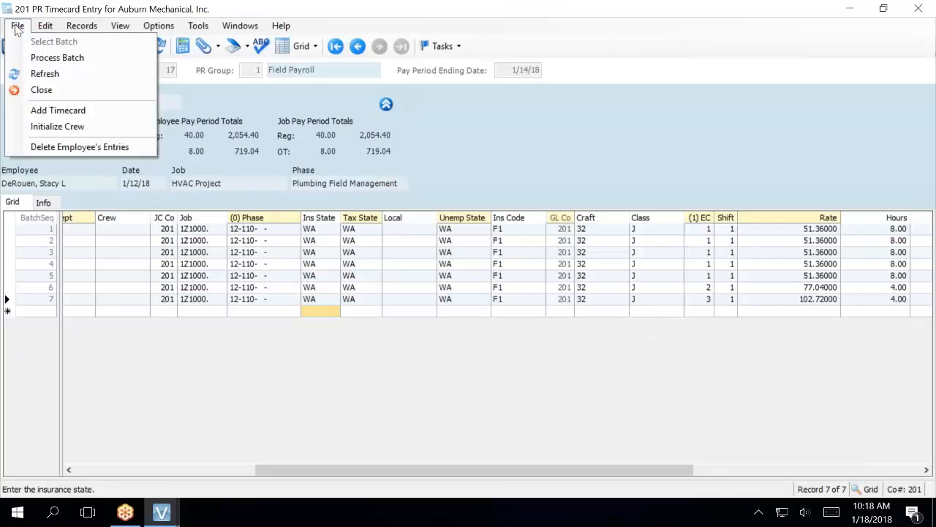
{"action": "left_click", "coordinate": [35, 58]}
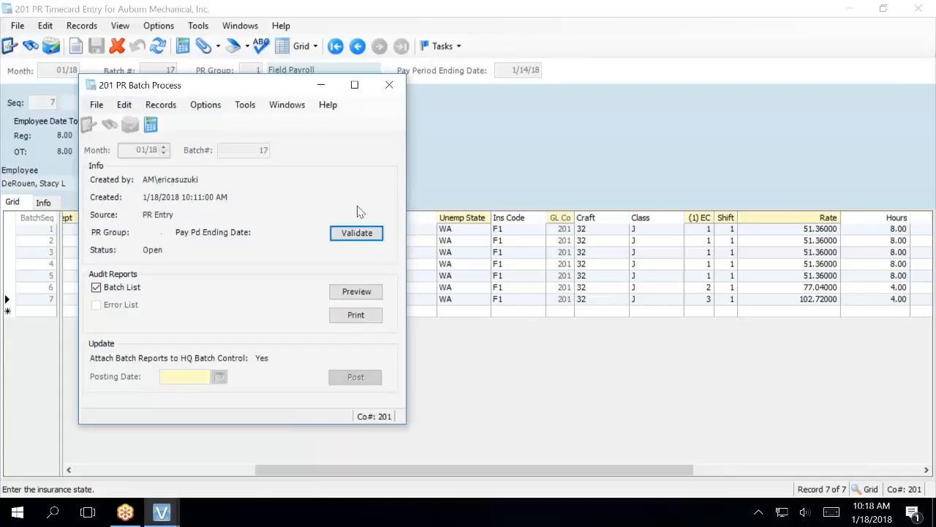
{"action": "left_click", "coordinate": [357, 233]}
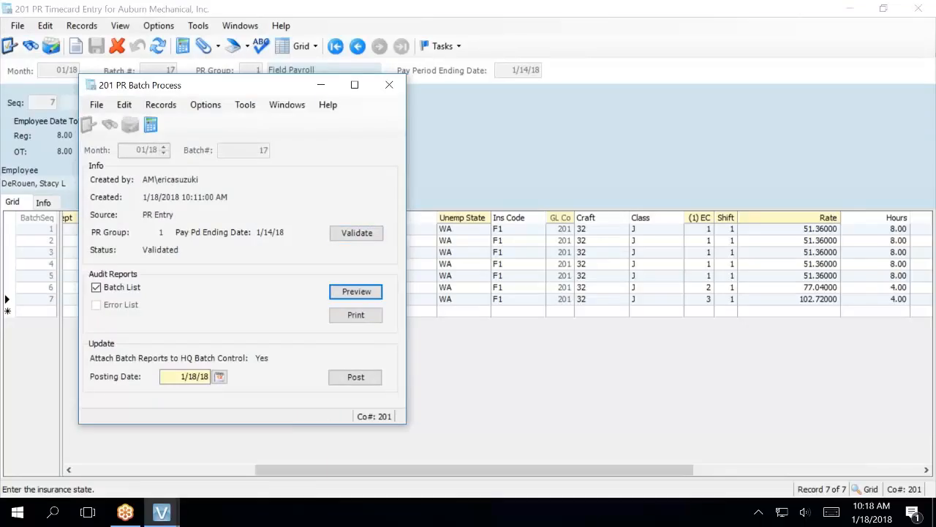
{"action": "left_click", "coordinate": [356, 292]}
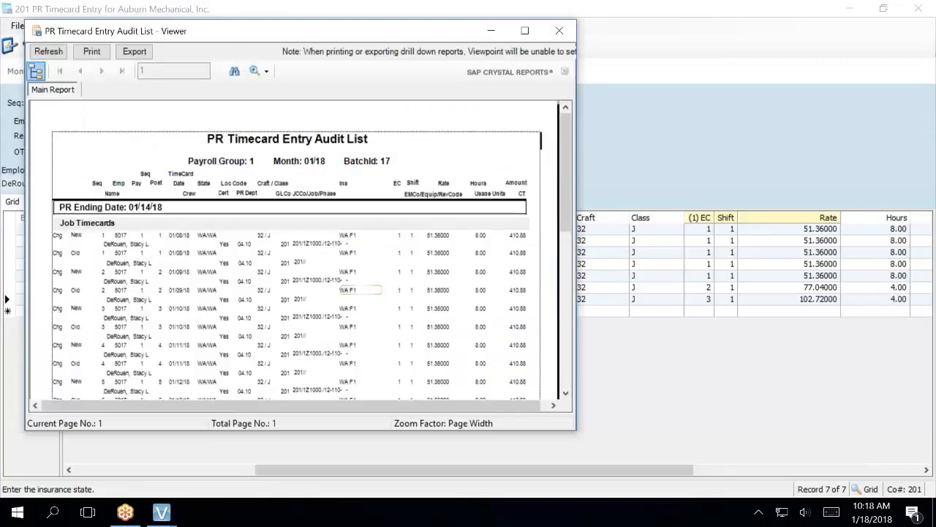
{"action": "scroll", "coordinate": [449, 286], "scroll_direction": "down", "scroll_amount": 3}
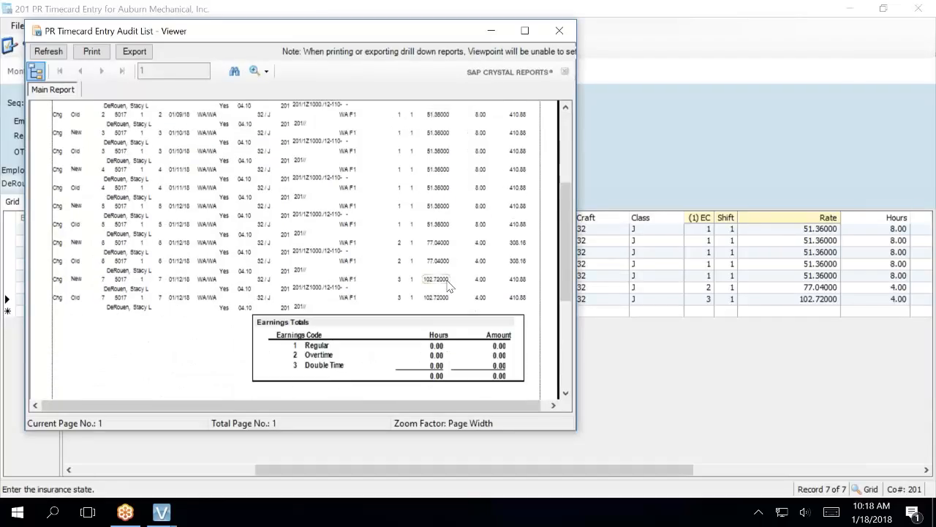